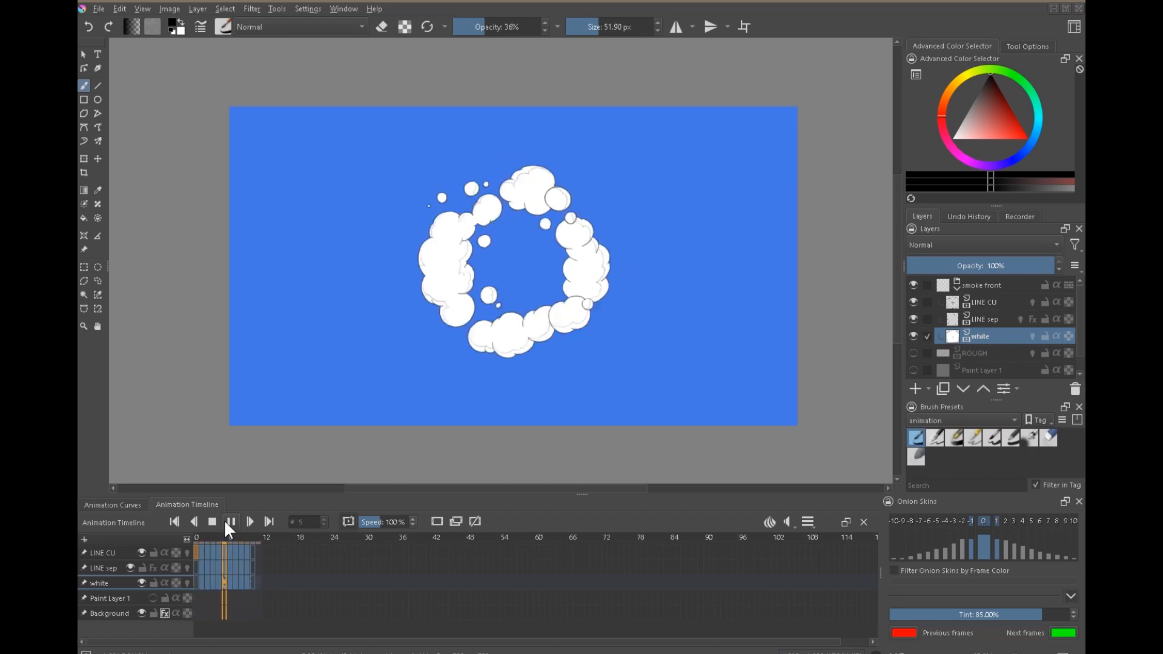
Stop the playback and step through the smoke animation frame by frame, starting from frame 1.
click(213, 522)
click(202, 561)
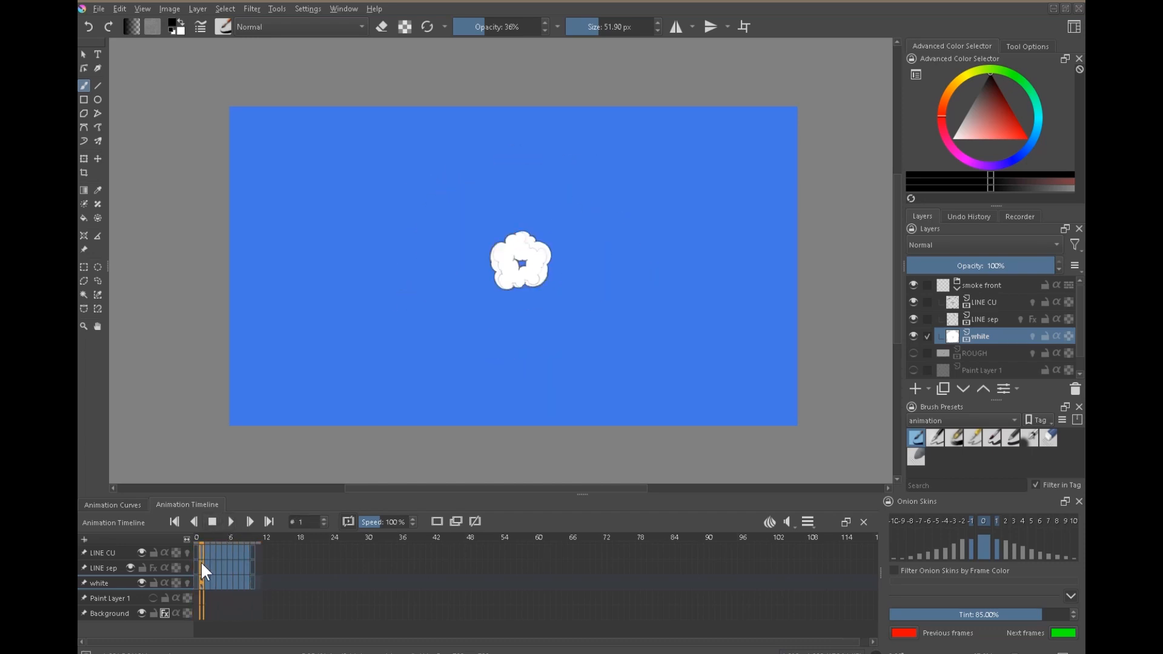
key(Right)
key(Right)
key(Right)
key(Right)
key(Right)
key(Right)
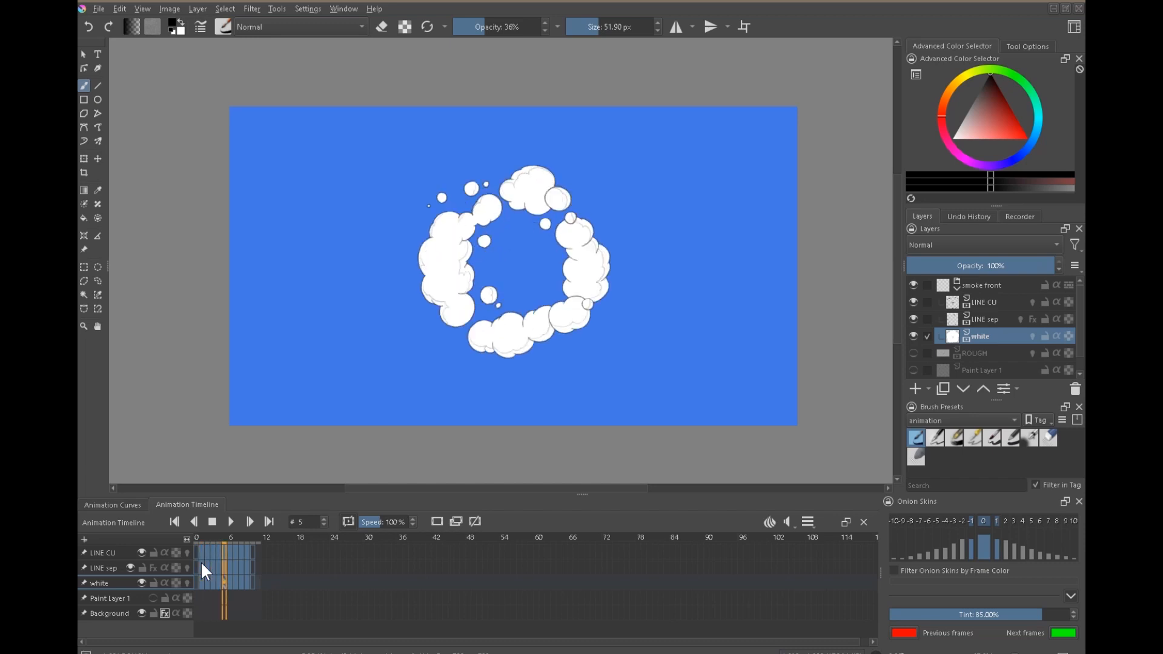
key(Right)
key(Right)
key(Right)
key(Right)
key(Right)
key(Right)
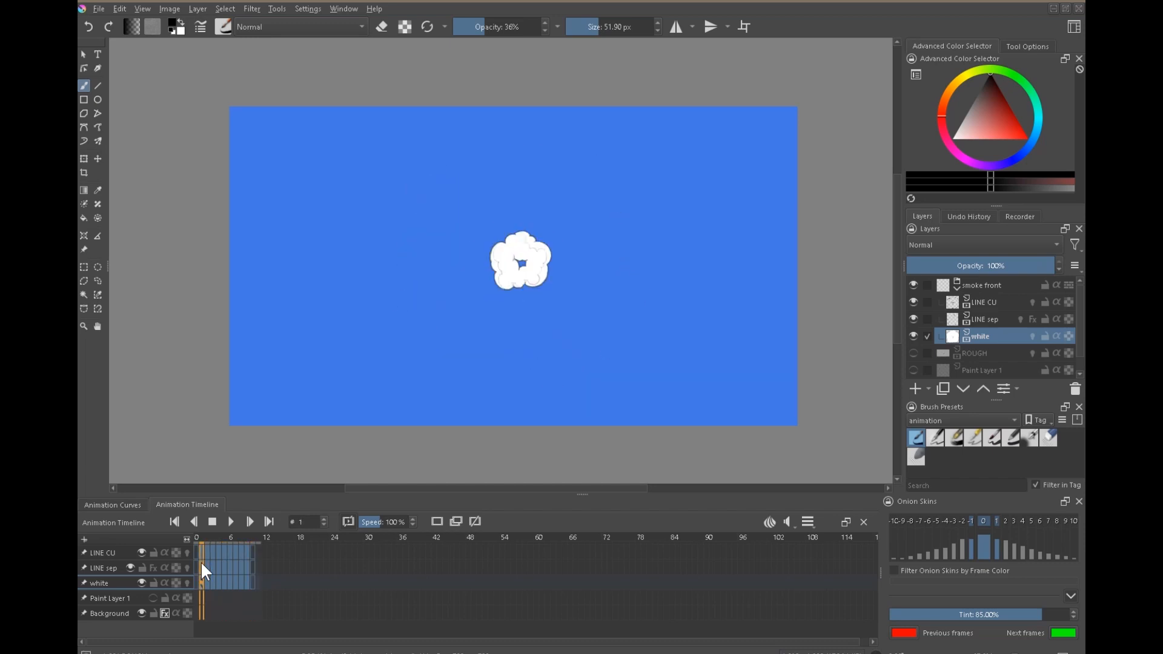
key(Right)
key(Right)
key(Right)
key(Right)
key(Right)
key(Right)
key(Right)
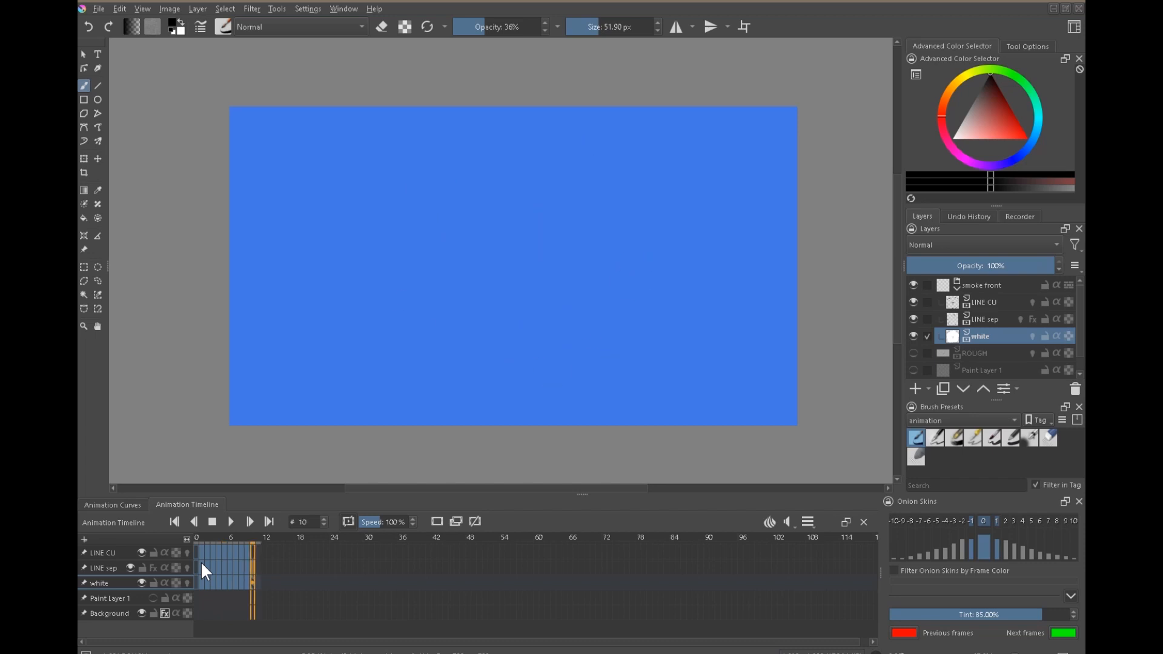
key(Right)
key(Right)
key(Right)
key(Right)
key(Right)
key(Right)
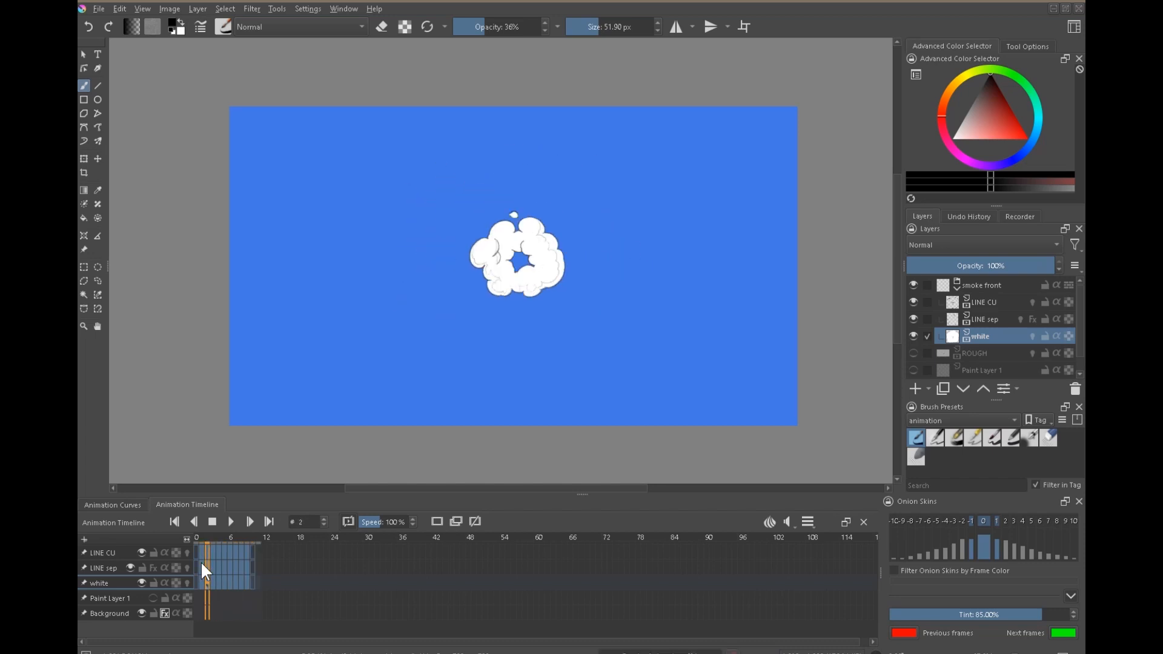
Flip back and forth between the opening frames of the smoke animation to compare how the ring expands.
key(Right)
key(Left)
key(Left)
key(Left)
key(Left)
key(Right)
key(Right)
key(Right)
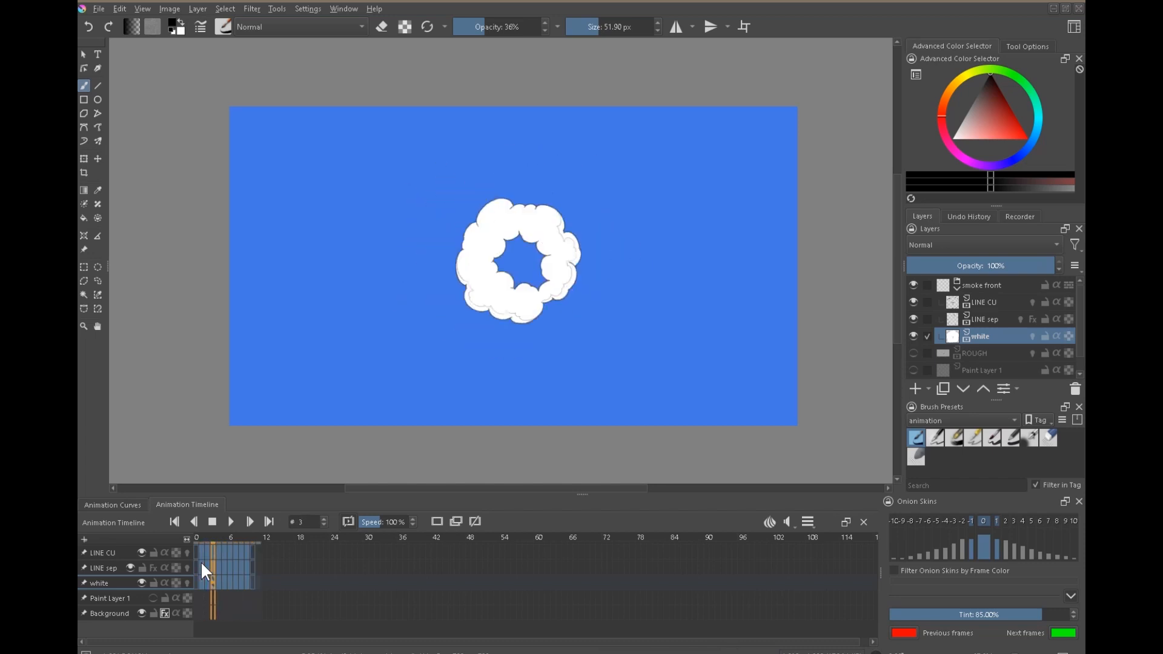
key(Right)
key(Left)
key(Left)
key(Left)
key(Left)
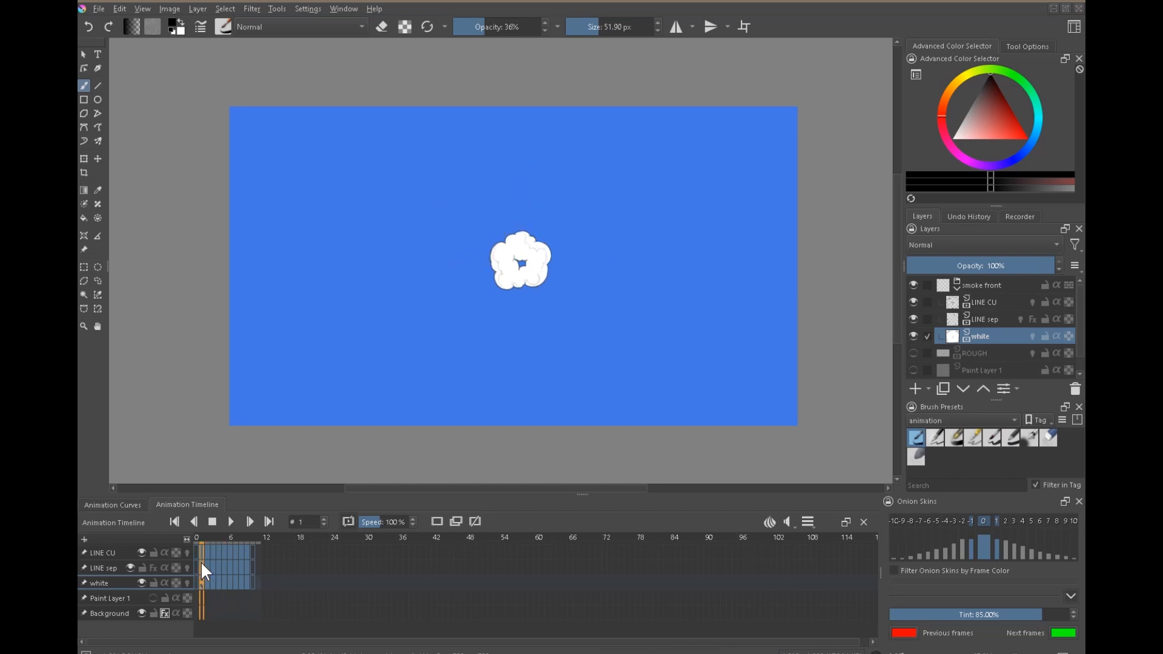
key(Right)
key(Right)
key(Right)
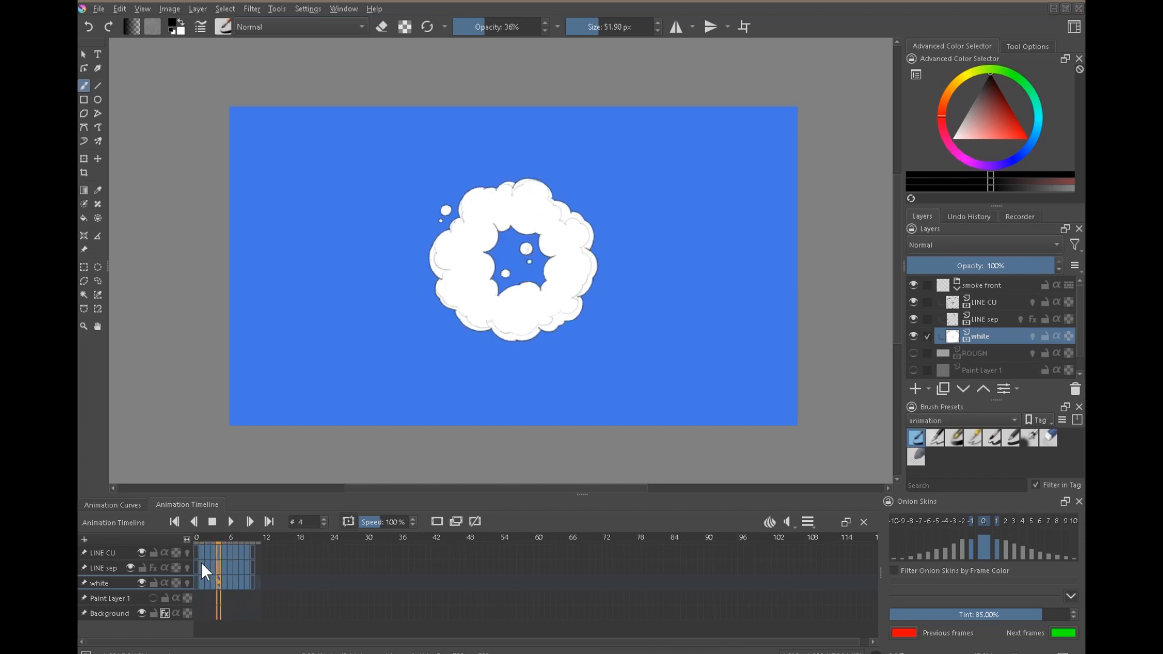
Play the smoke animation to review the motion at different sizes, and return to frame 1.
key(space)
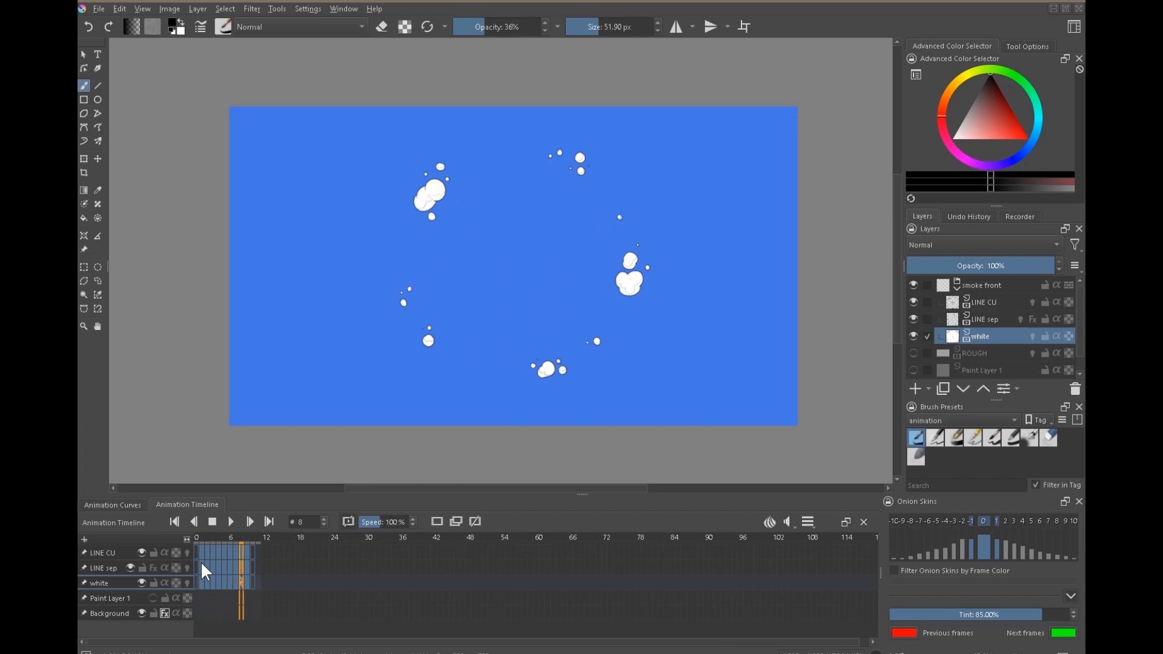
key(space)
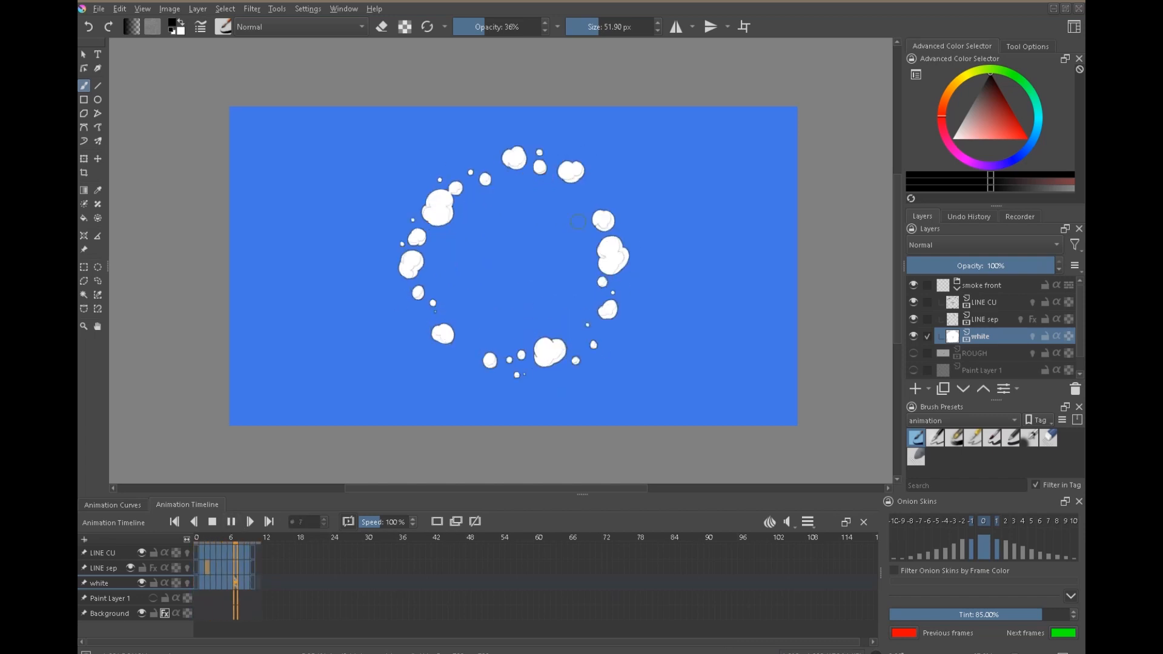
scroll(578, 222, down, 6)
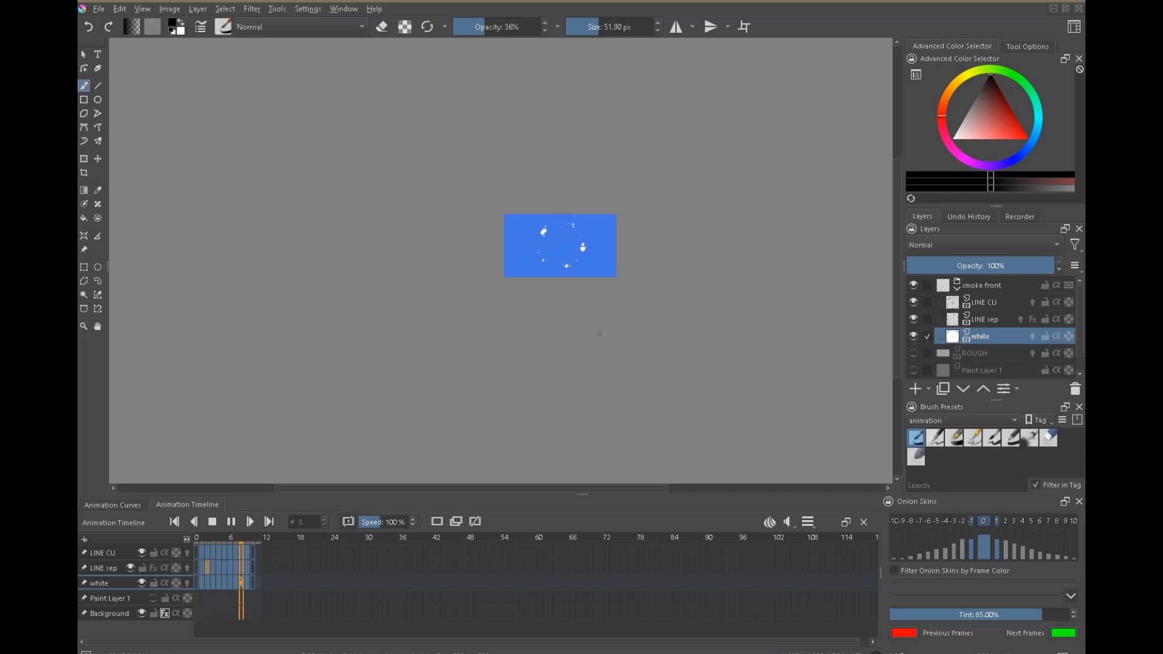
scroll(626, 171, up, 6)
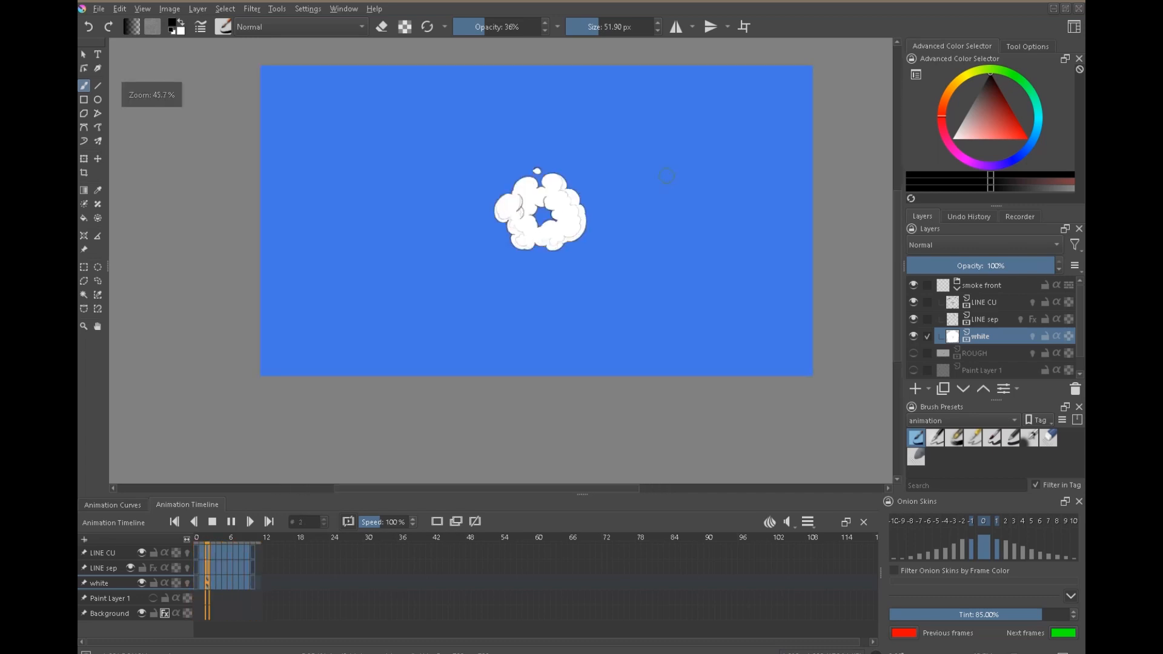
click(211, 520)
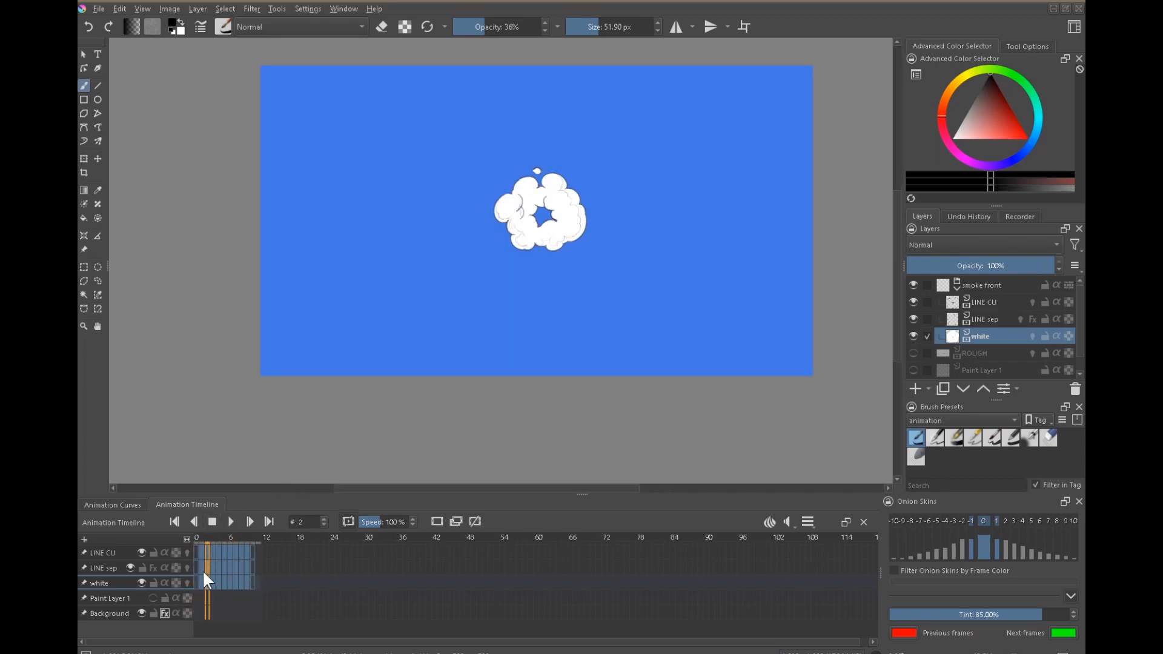
click(202, 577)
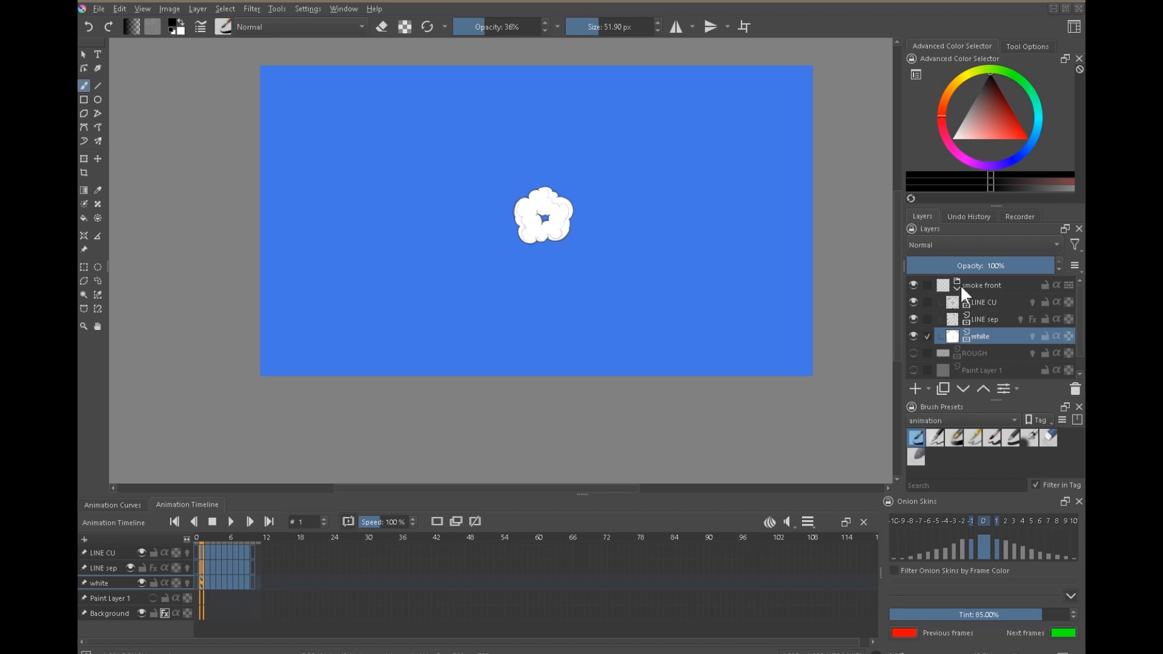
click(230, 522)
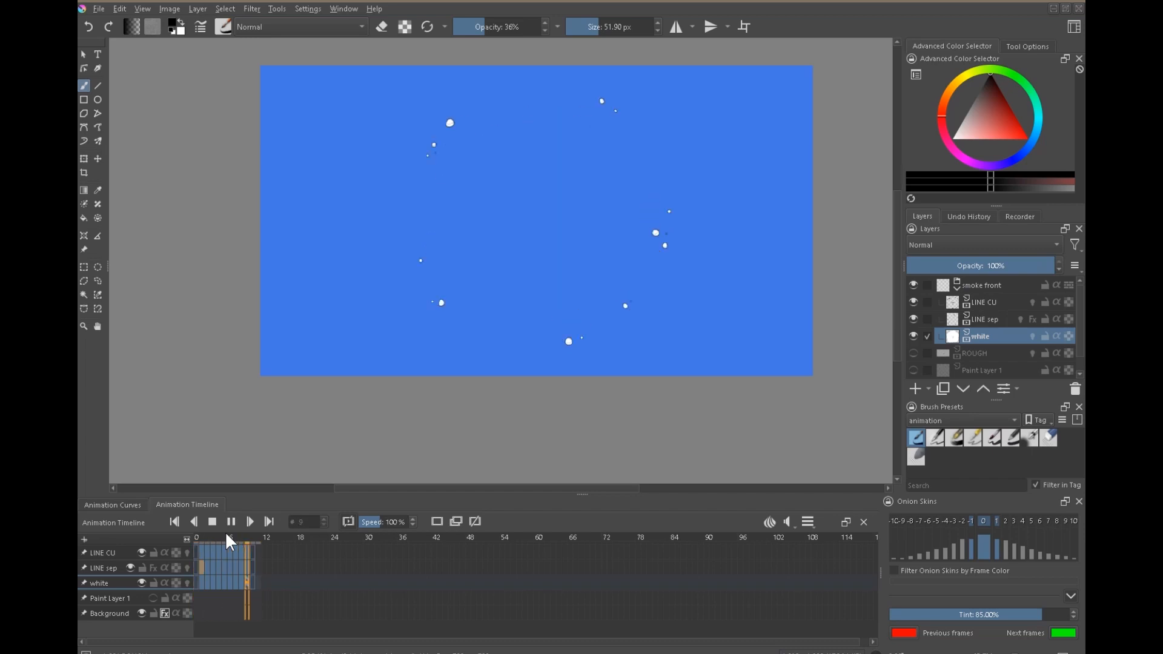
click(198, 573)
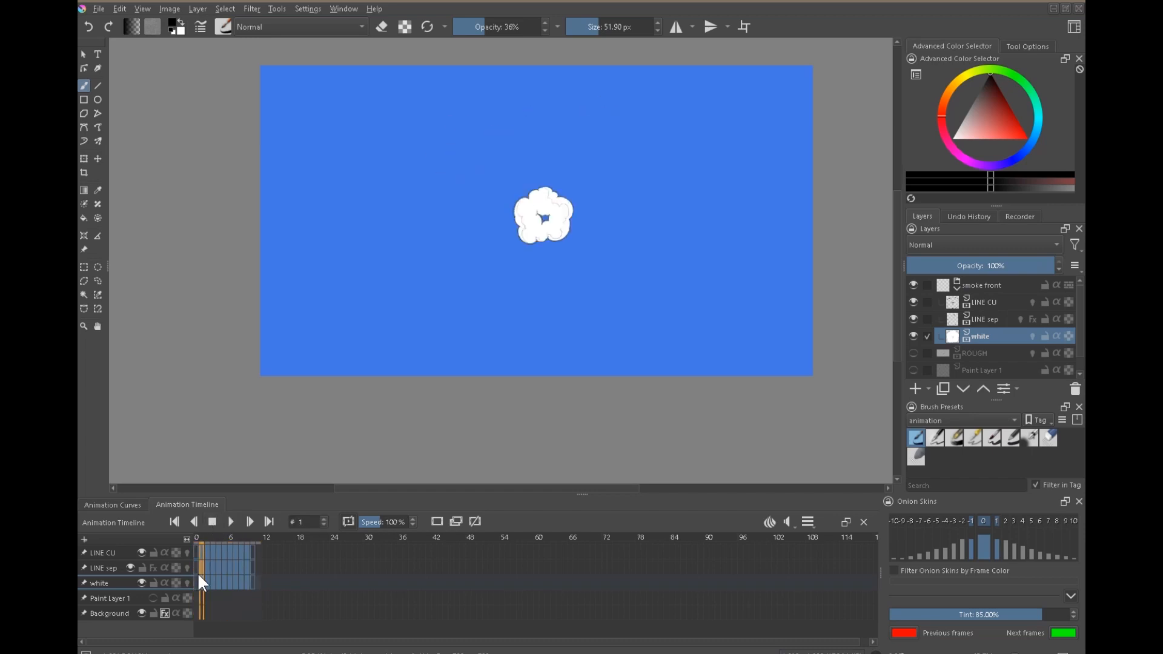
Add a paint layer named NOTES above LINE CU in the smoke front group and give it an orange colour label.
click(971, 303)
click(914, 389)
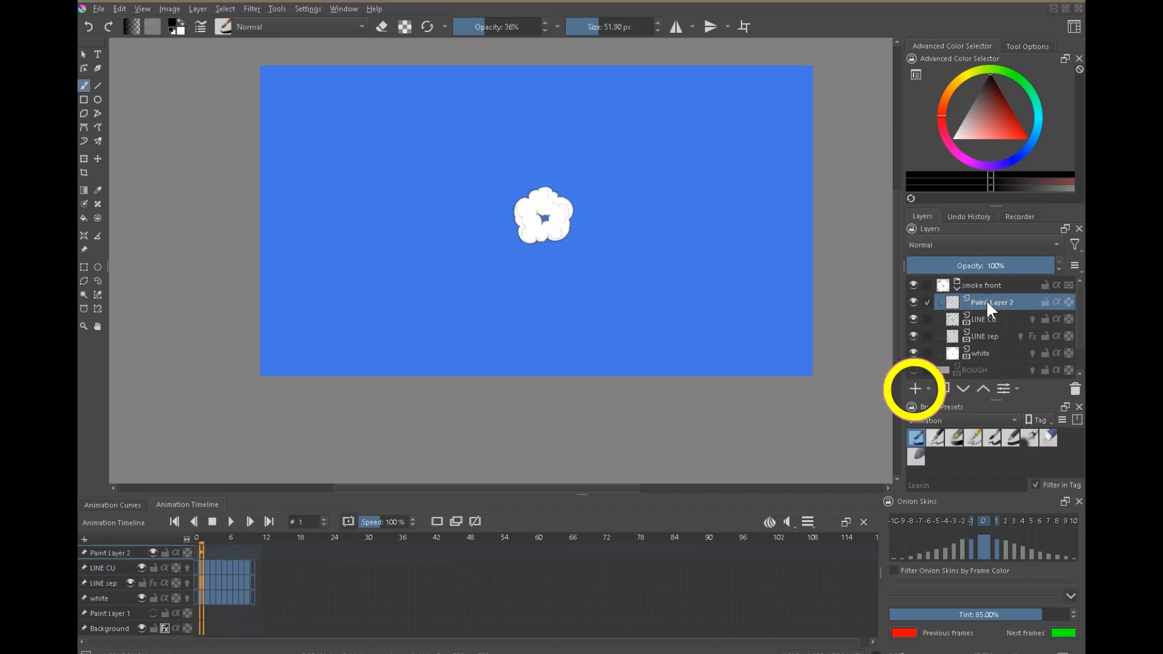
double_click(972, 301)
text(NOTES)
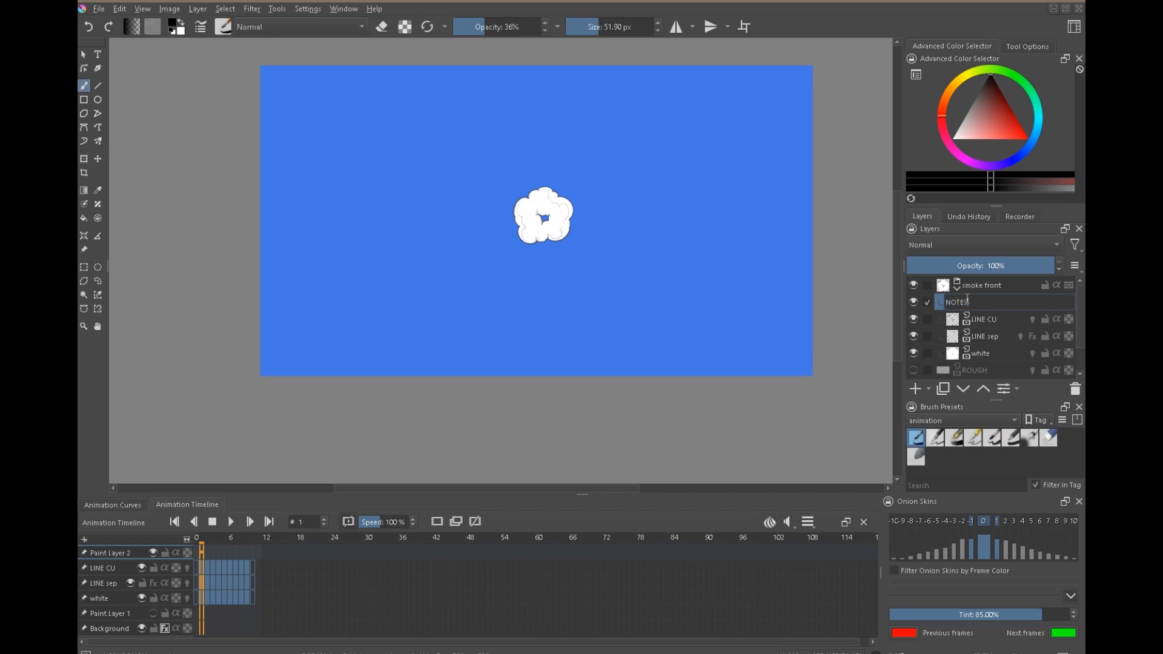
key(Return)
right_click(982, 303)
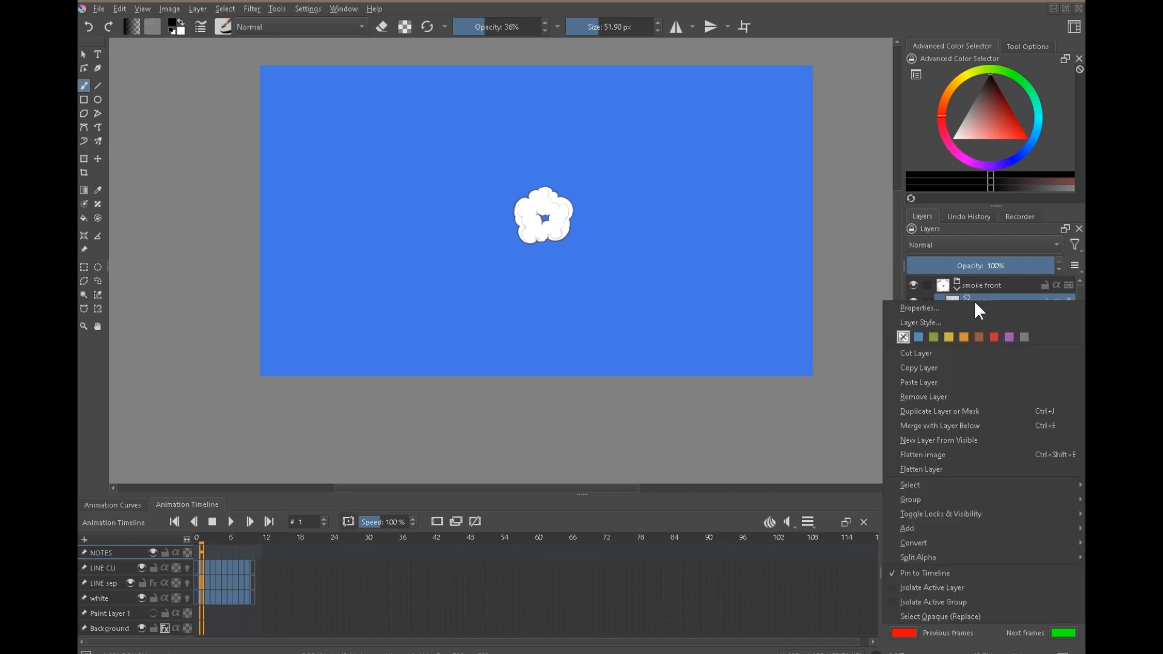
click(964, 336)
click(988, 285)
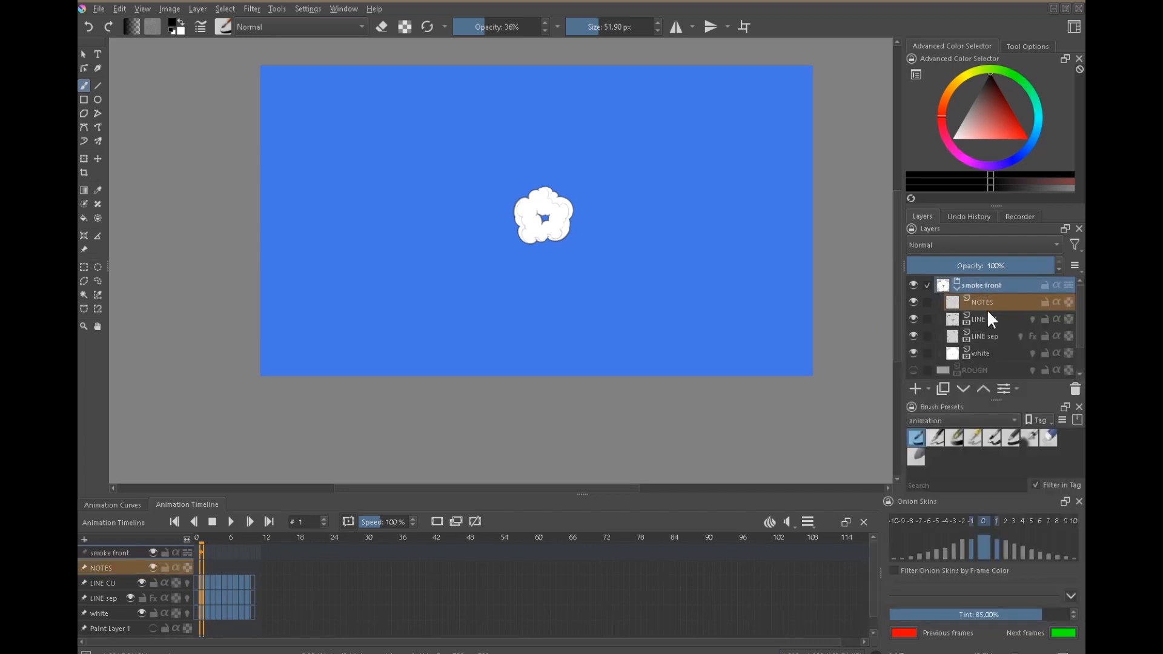
drag(202, 568, 253, 563)
click(293, 570)
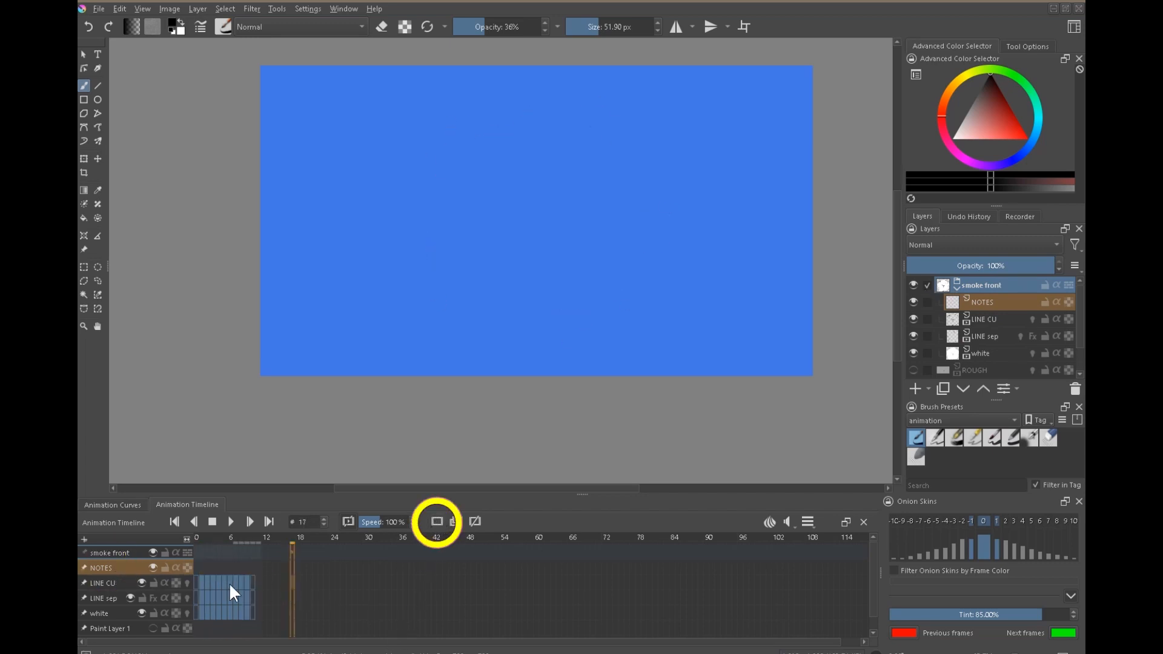
click(202, 567)
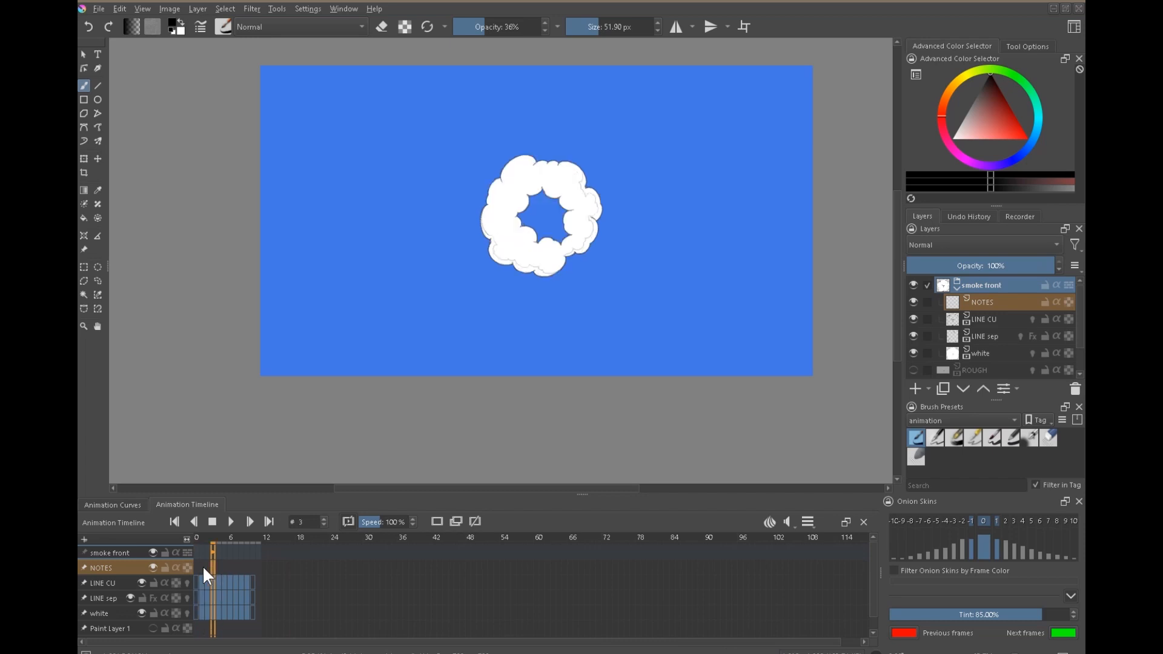
click(210, 583)
Enlarge the timeline and create blank keyframes on the NOTES layer for frames 1 to 10.
drag(585, 495, 584, 443)
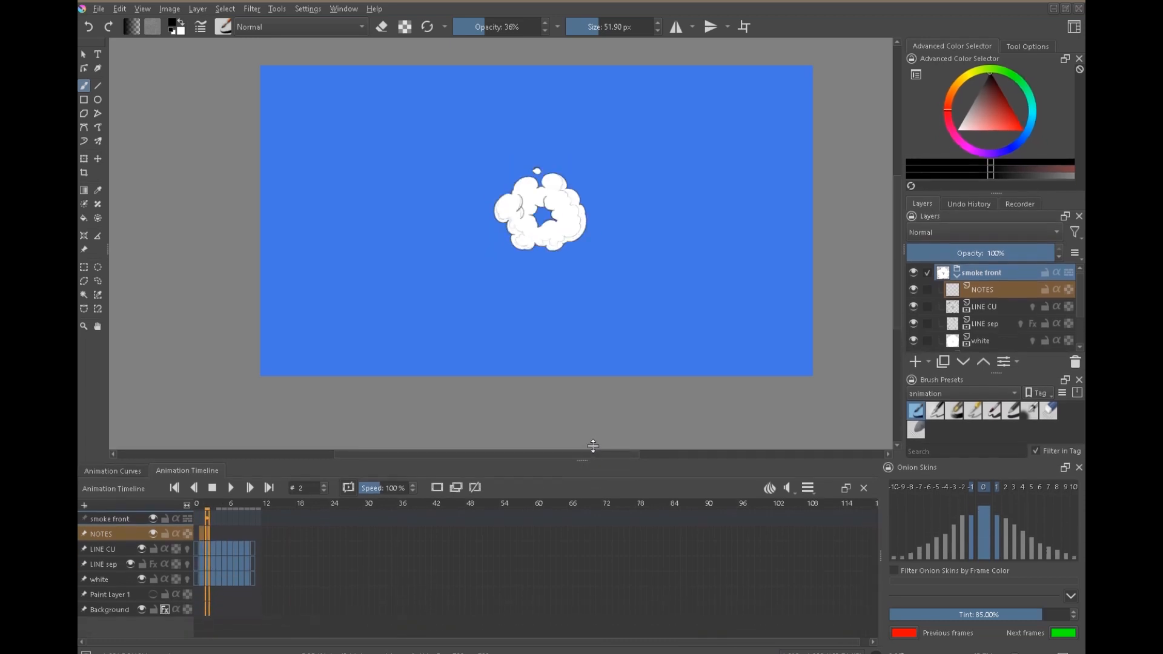
click(941, 278)
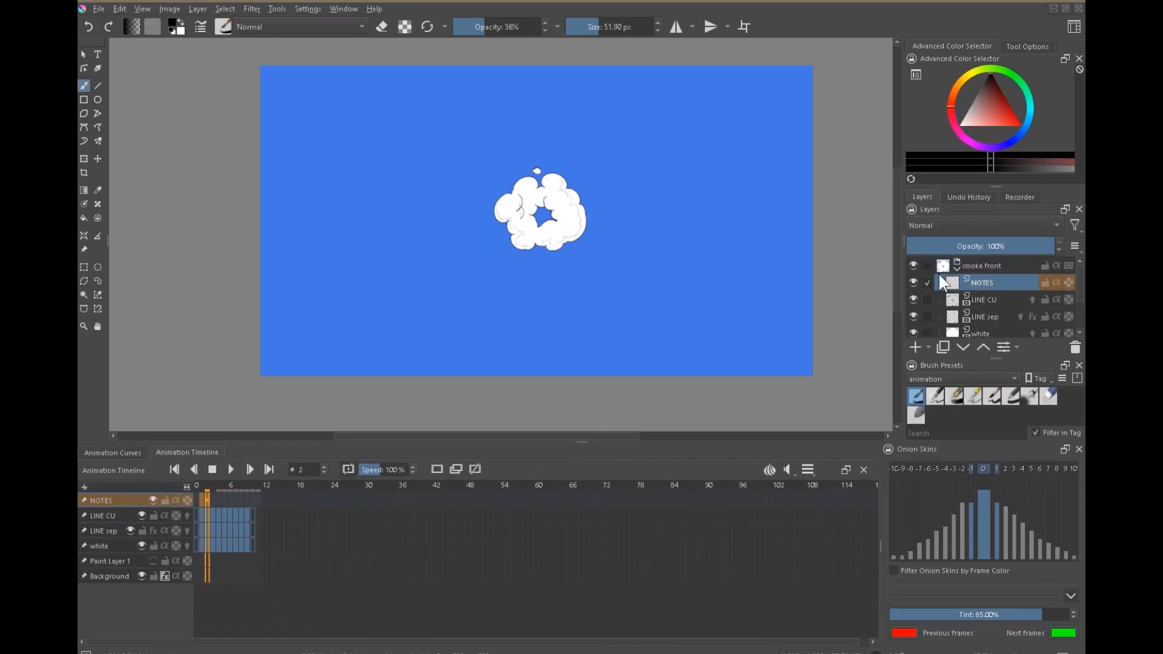
click(223, 498)
click(201, 496)
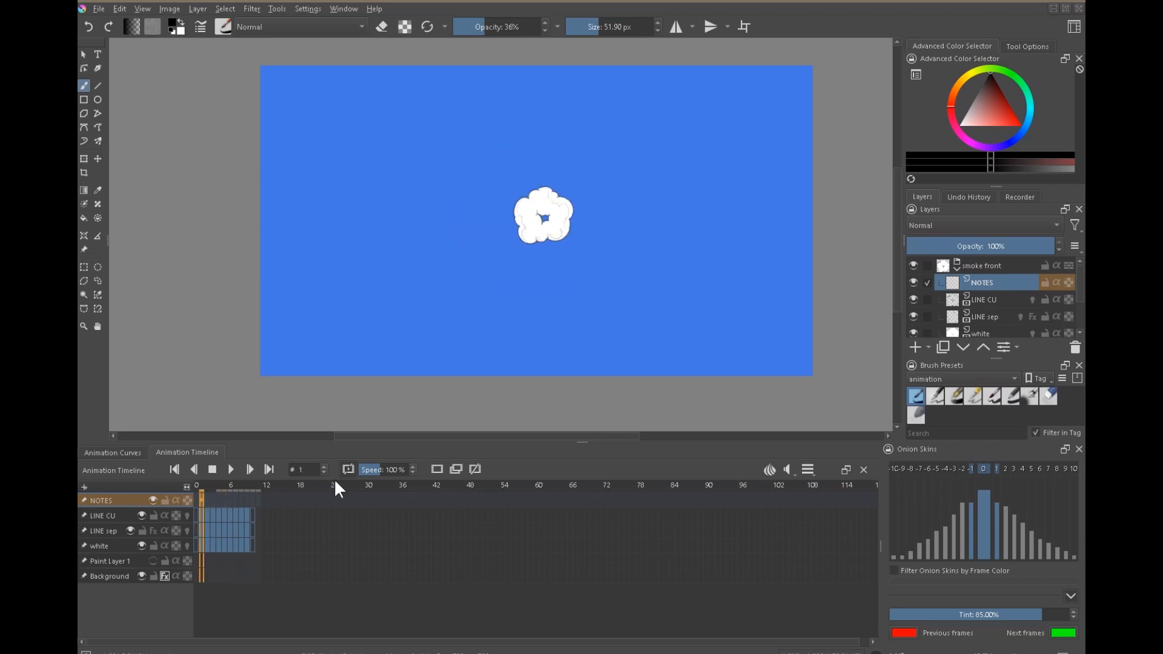
click(437, 470)
drag(207, 500, 252, 499)
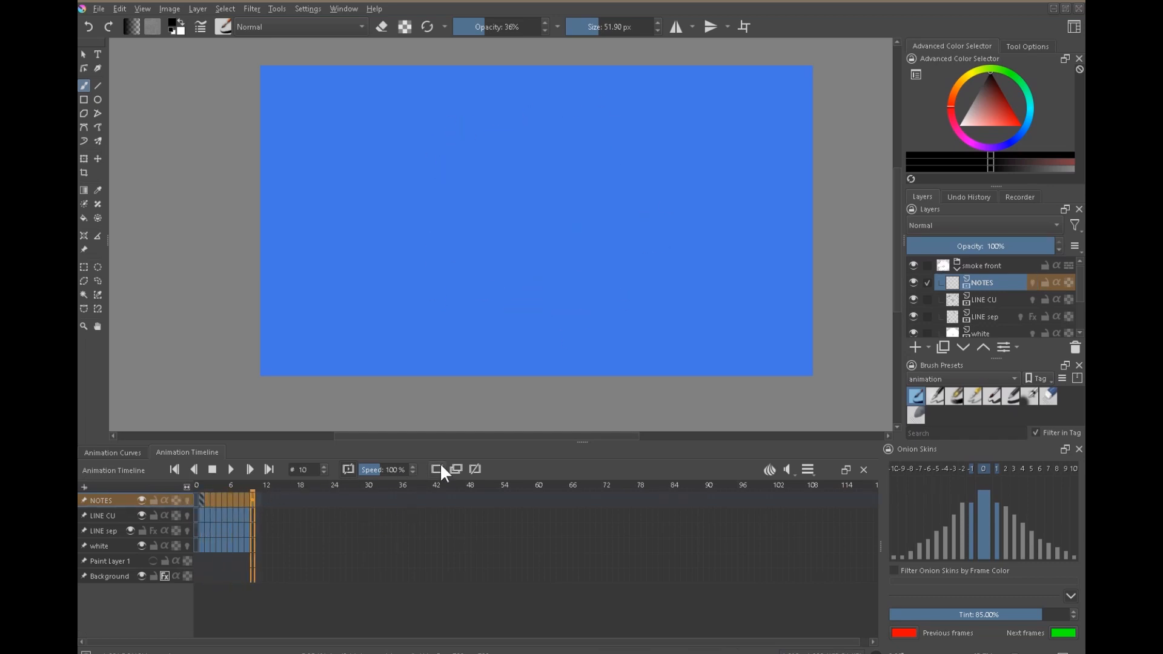
Step through the new NOTES keyframes, return to frame 1, and shrink the timeline again.
click(282, 617)
click(201, 496)
key(Right)
key(Right)
key(Right)
key(Right)
key(Right)
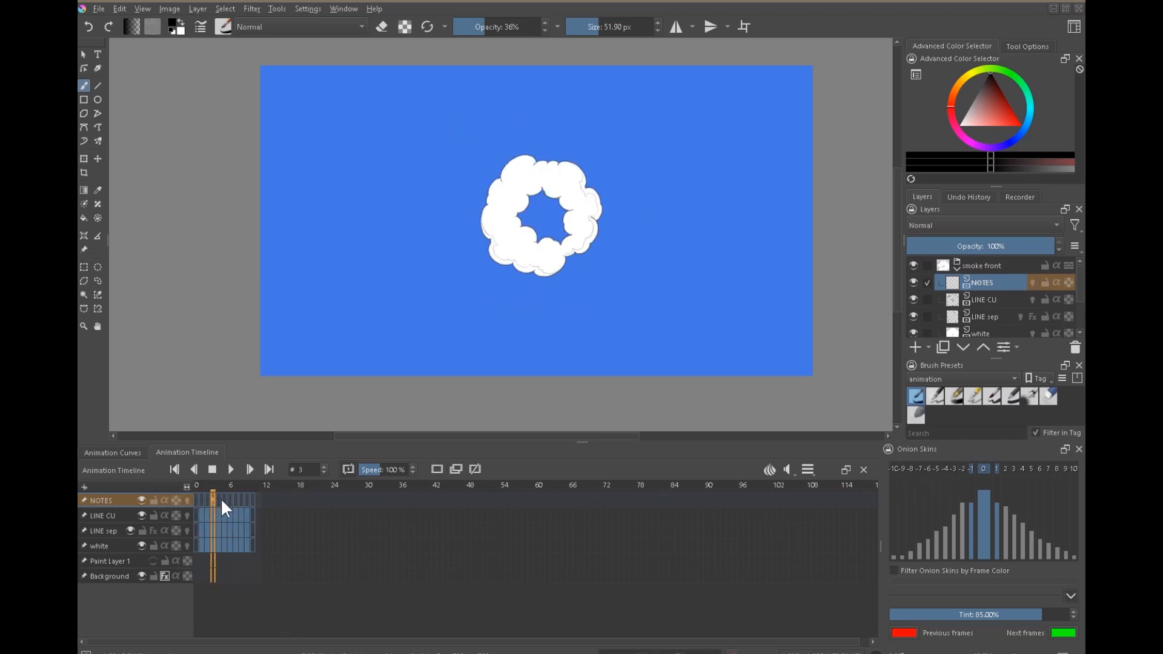
click(203, 501)
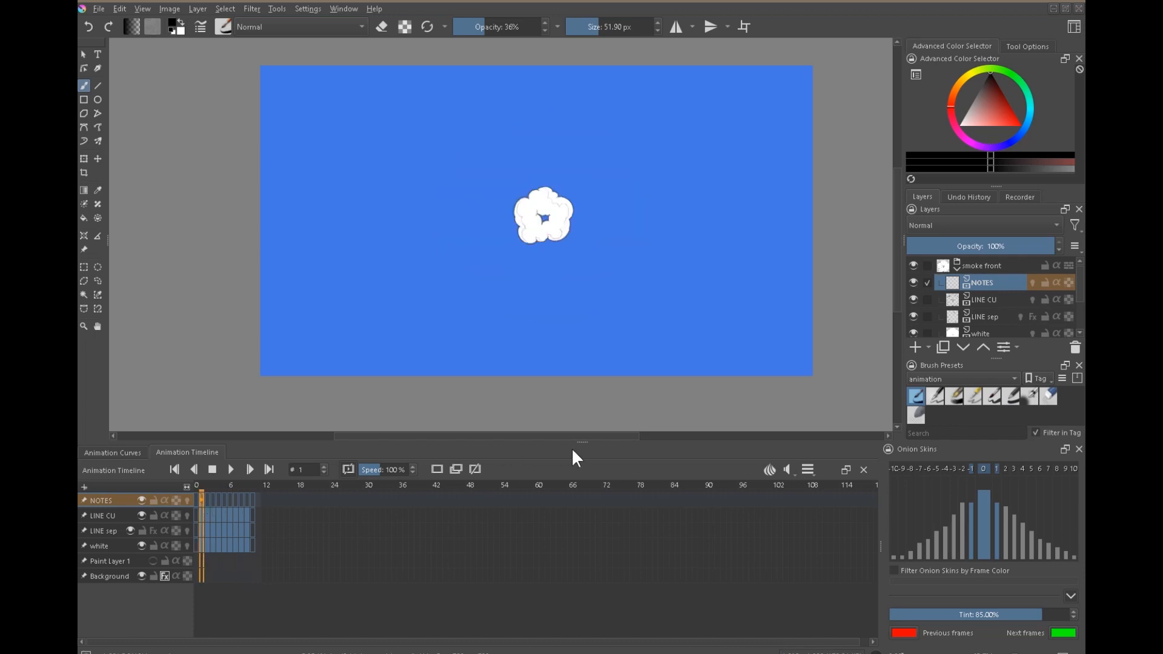
drag(573, 451, 574, 509)
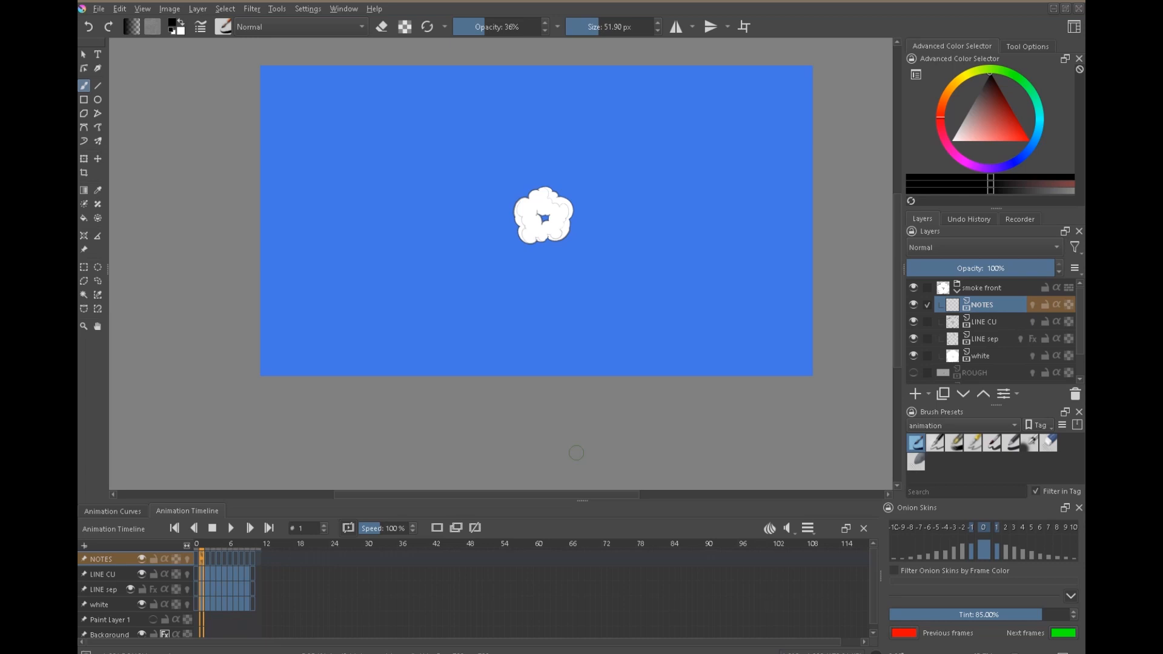
Examine the smoke front layers by hiding them all and showing LINE CU, LINE sep and white again one by one.
scroll(583, 219, up, 4)
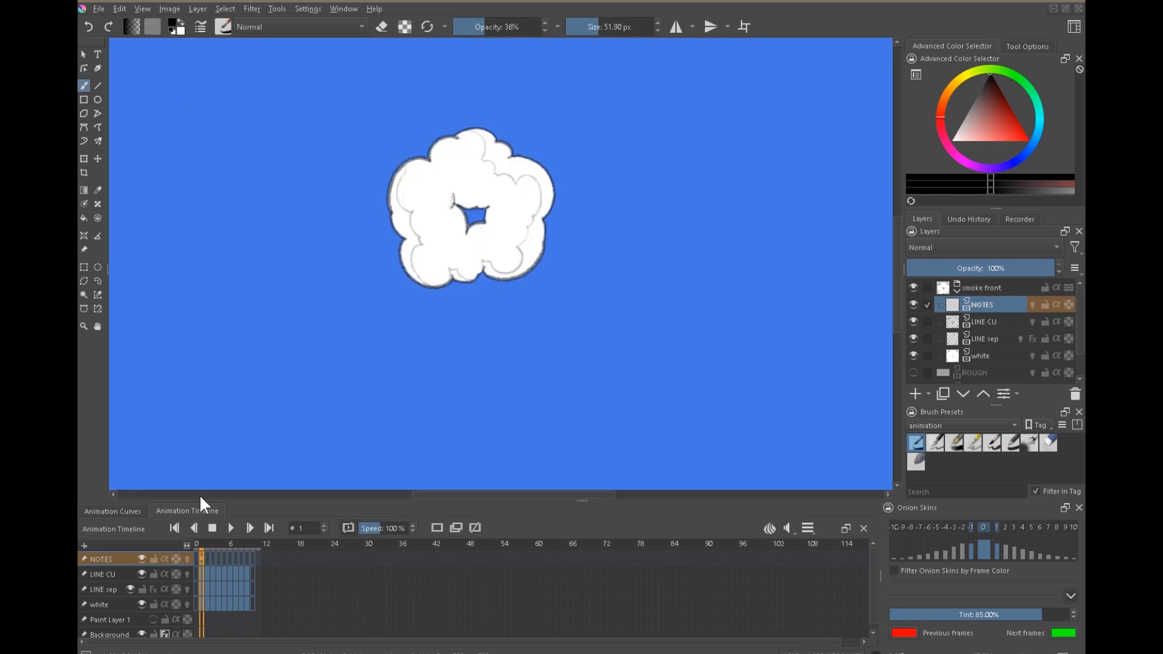
click(914, 356)
drag(914, 338, 915, 307)
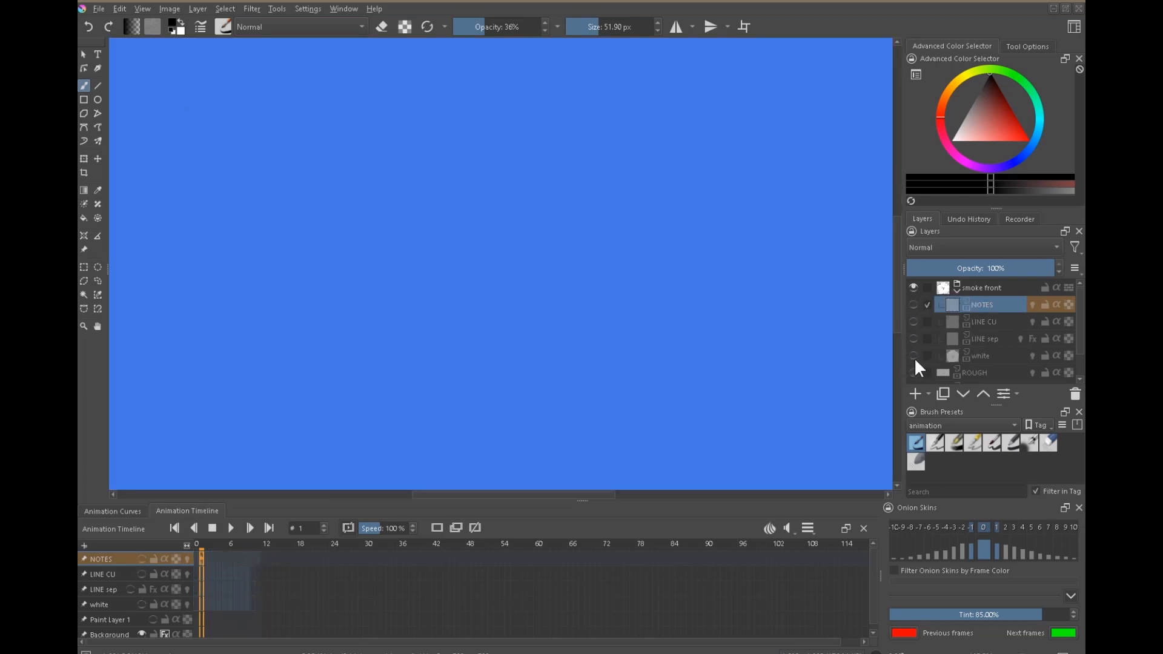
click(913, 322)
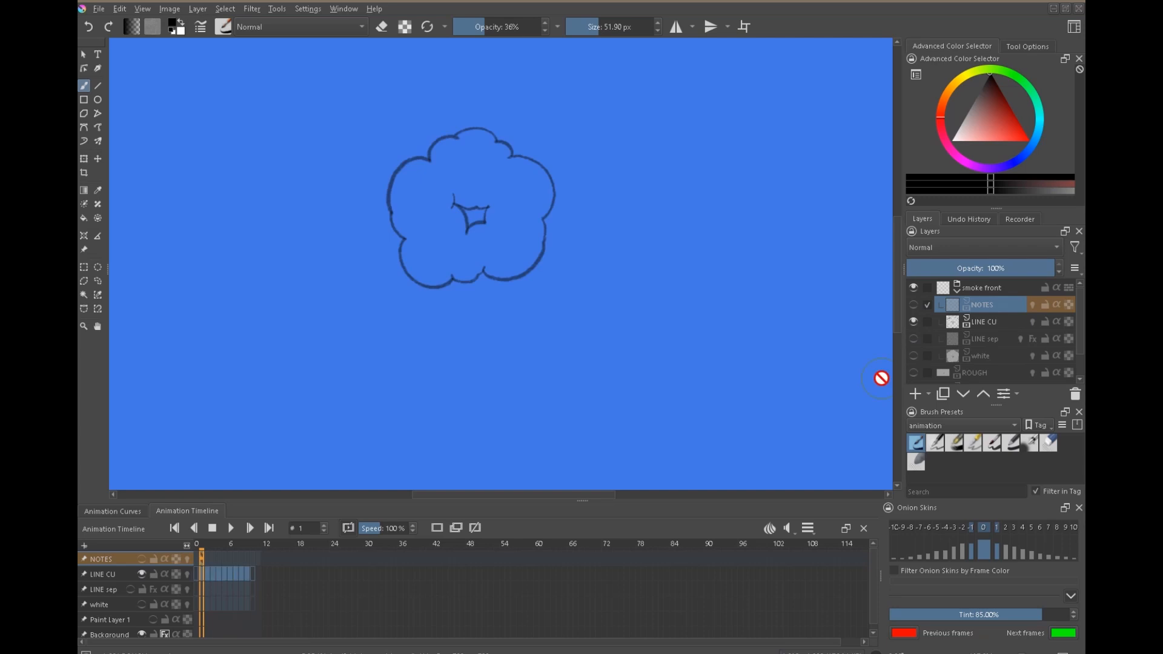
click(914, 338)
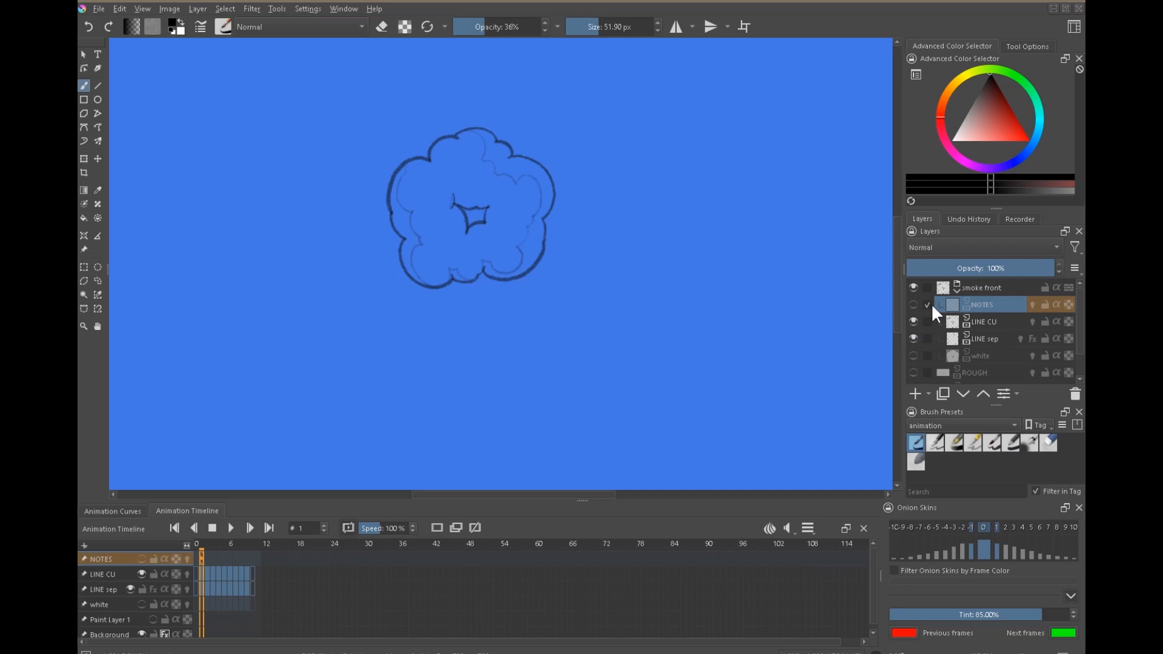
click(995, 340)
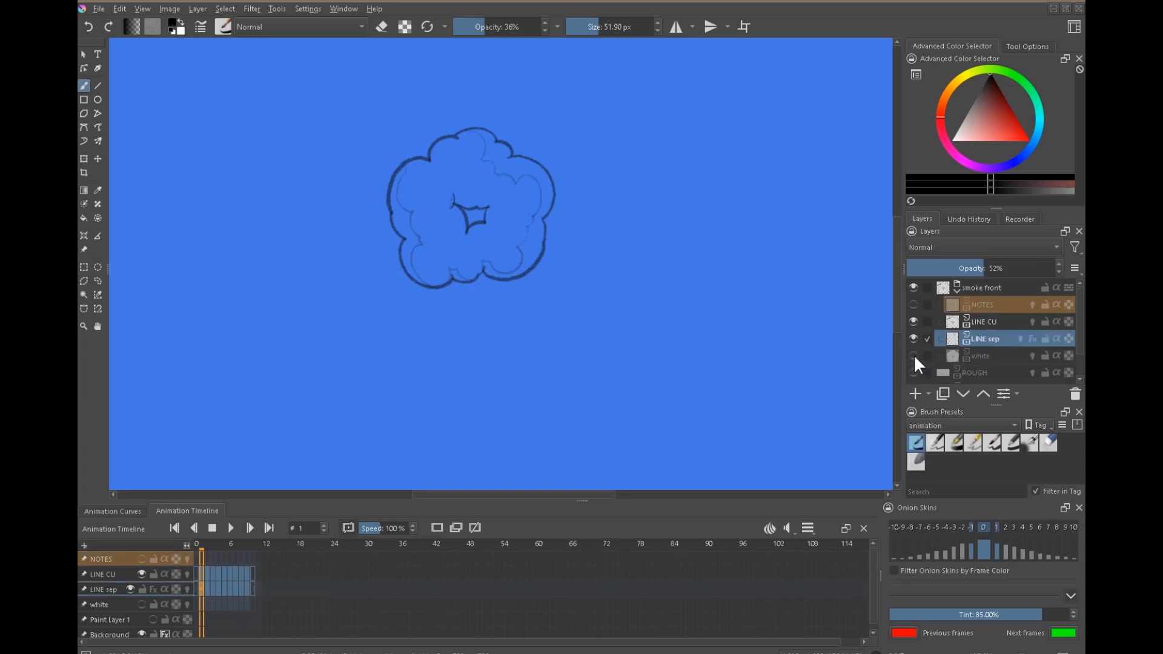
click(913, 355)
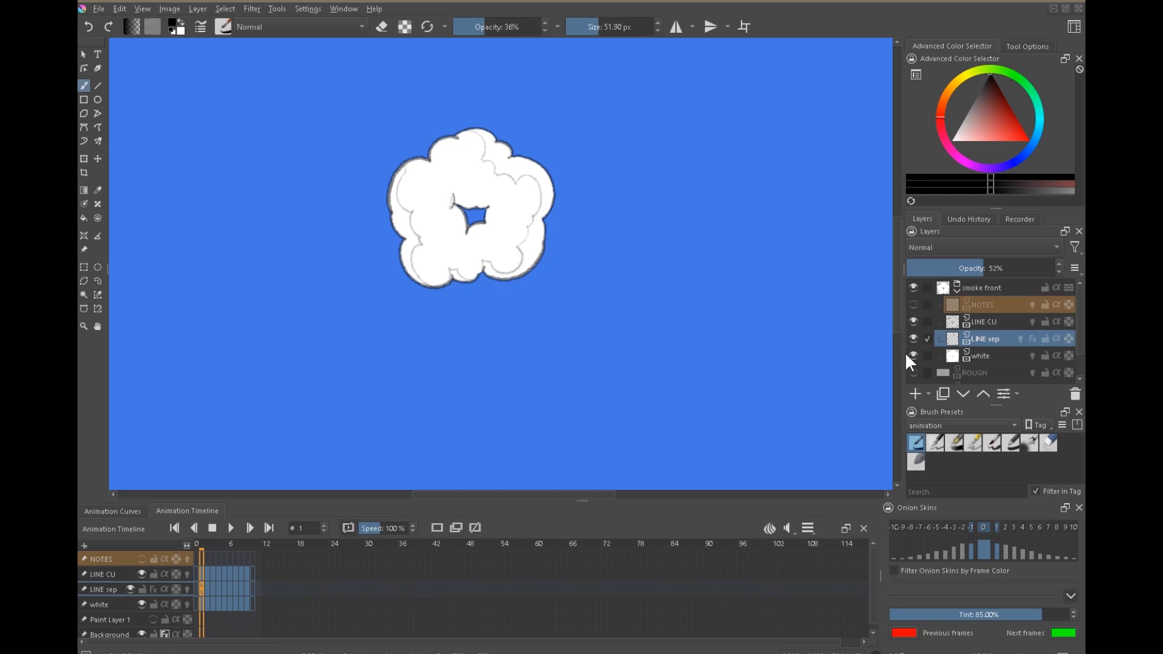
Show the NOTES layer and mark the small detached puff above the ring on frame 2 in red.
click(913, 304)
click(979, 304)
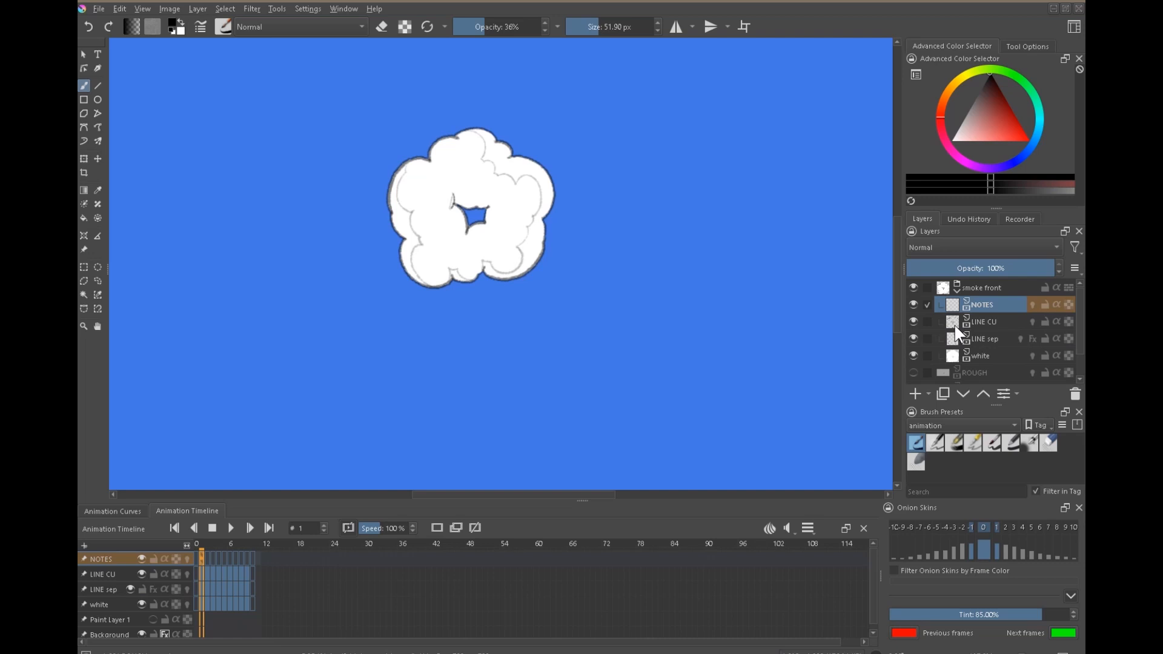
drag(1005, 129, 1015, 132)
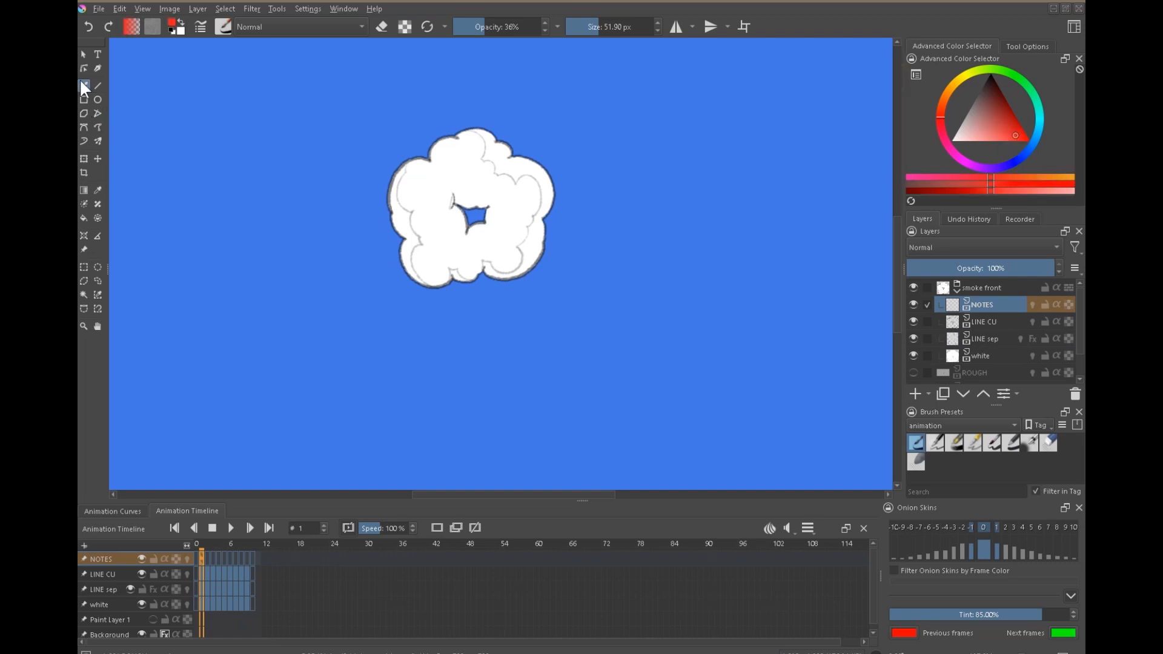
click(1012, 443)
mouse_move(944, 451)
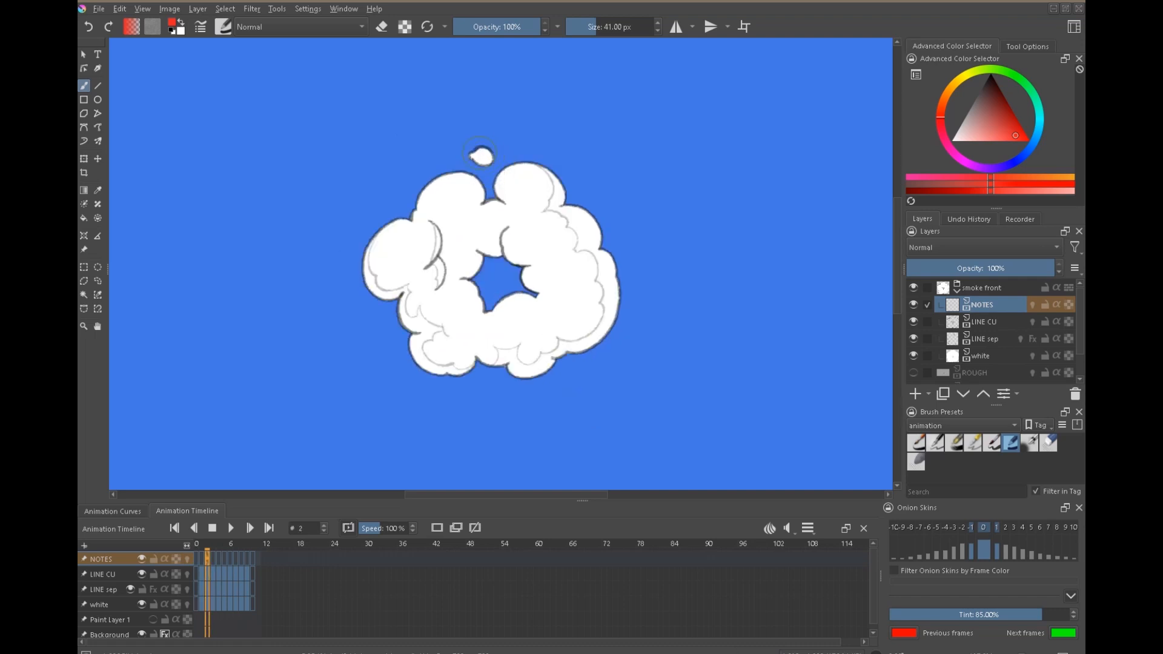
drag(479, 154, 479, 156)
Set the NOTES layer's blending mode to Multiply.
right_click(986, 303)
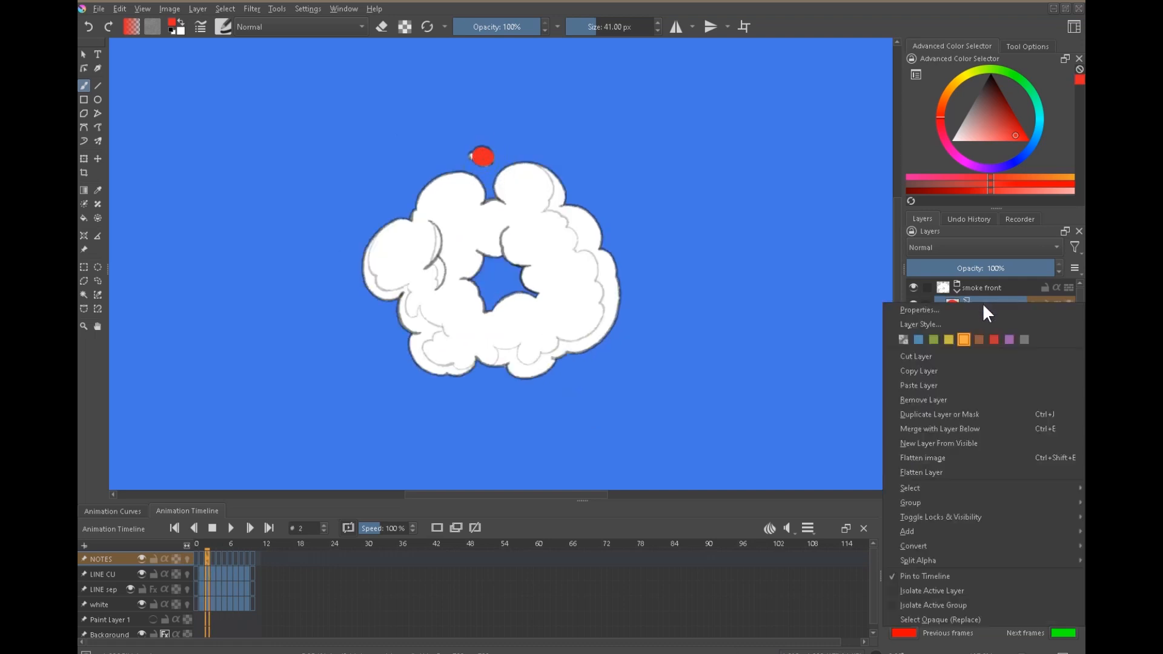
click(951, 310)
click(965, 234)
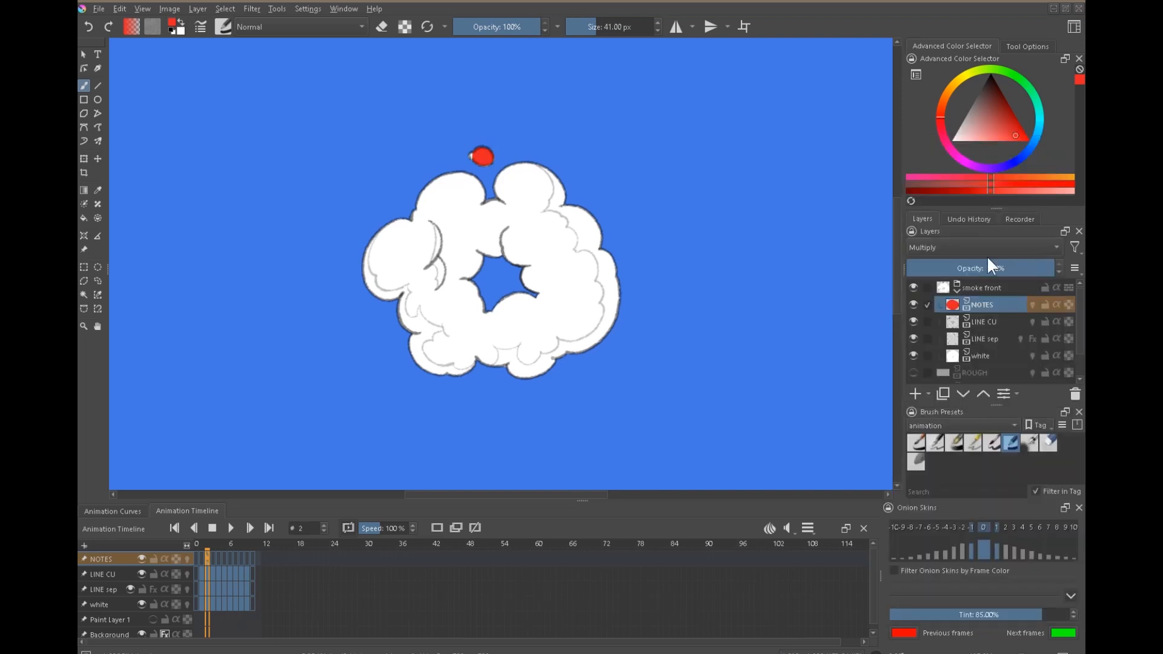
click(969, 248)
click(867, 264)
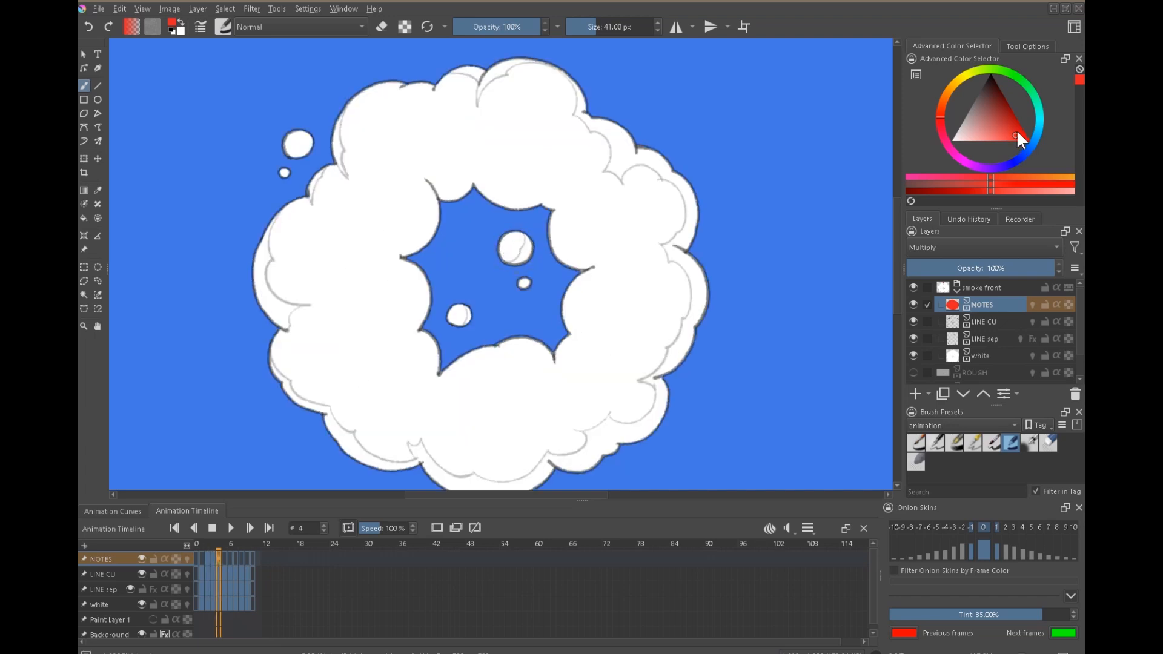
Mark the larger round puff inside the ring's hole on frame 4 in cyan and compare it with the previous frames.
drag(1019, 158, 1040, 115)
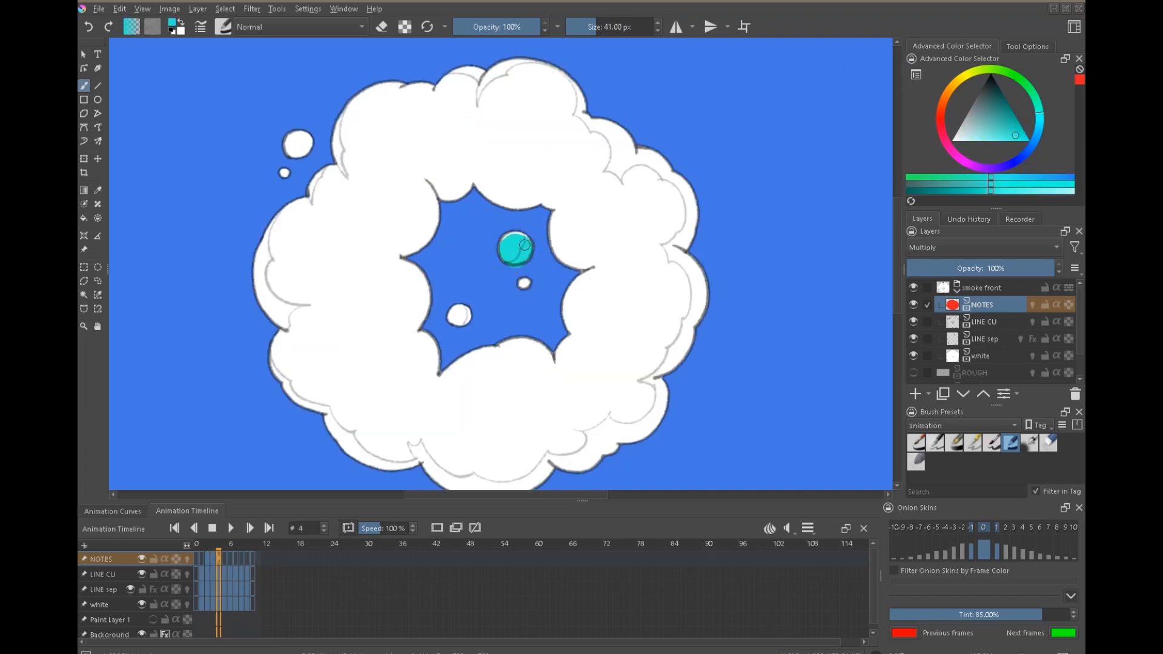
key(Left)
key(Right)
key(Left)
key(Right)
key(Left)
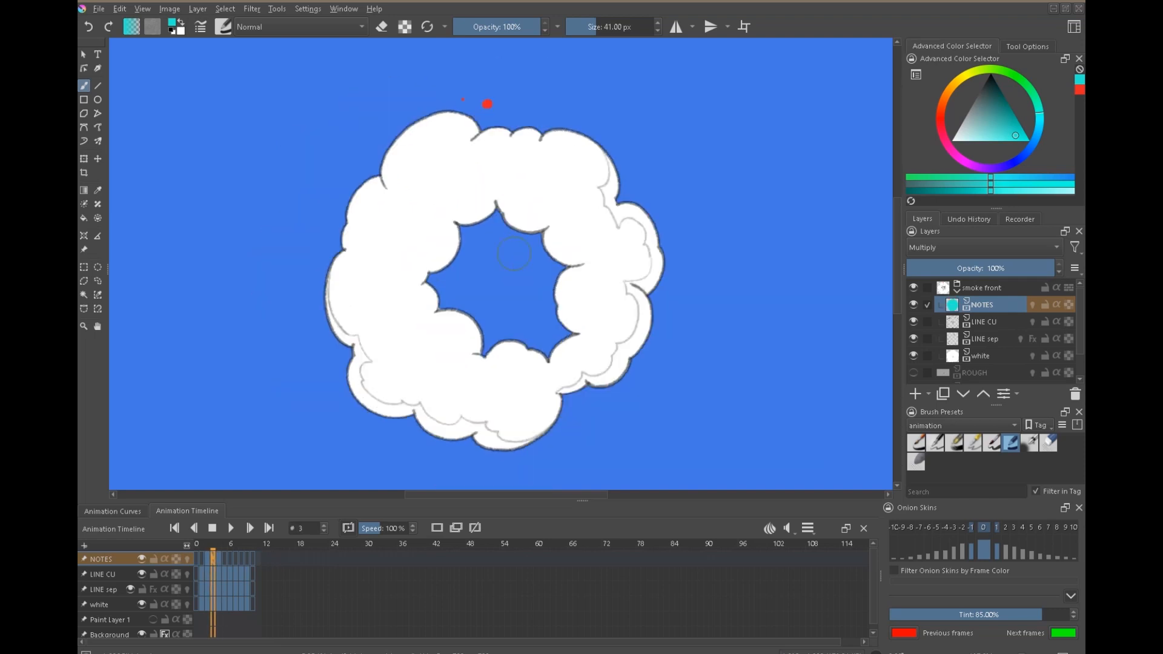
key(Left)
key(Right)
key(Left)
key(Right)
key(Right)
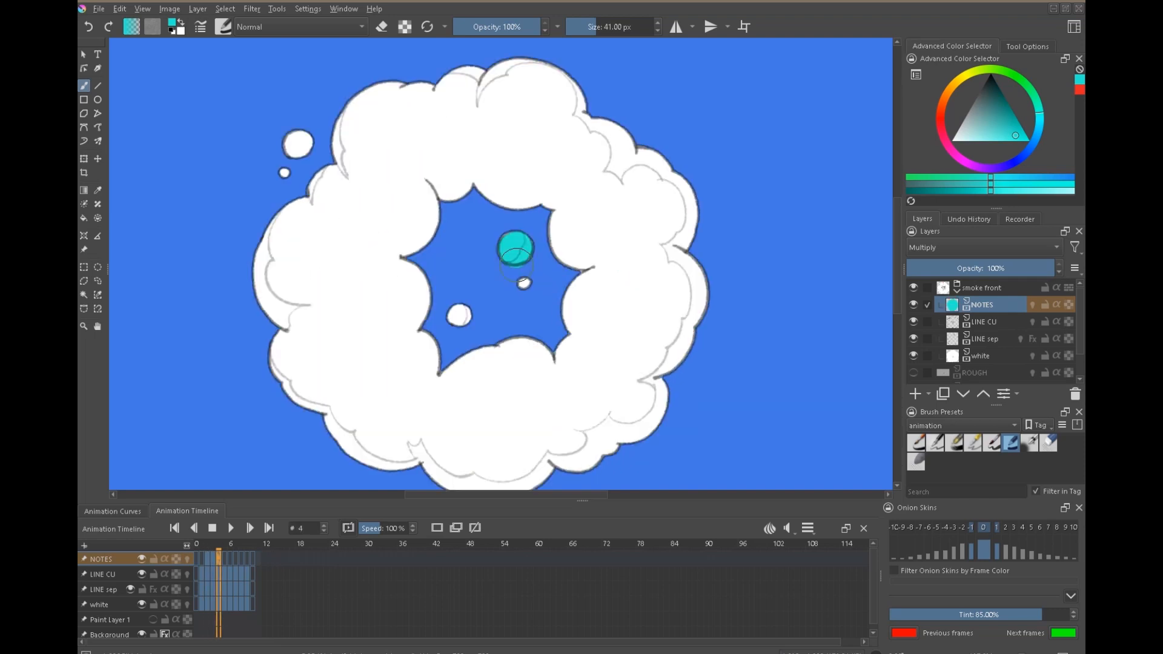
Paint a cyan patch inside the ring's hole on frame 3 at the marked puff's location, checking it against frames 2 and 4.
key(Left)
key(Left)
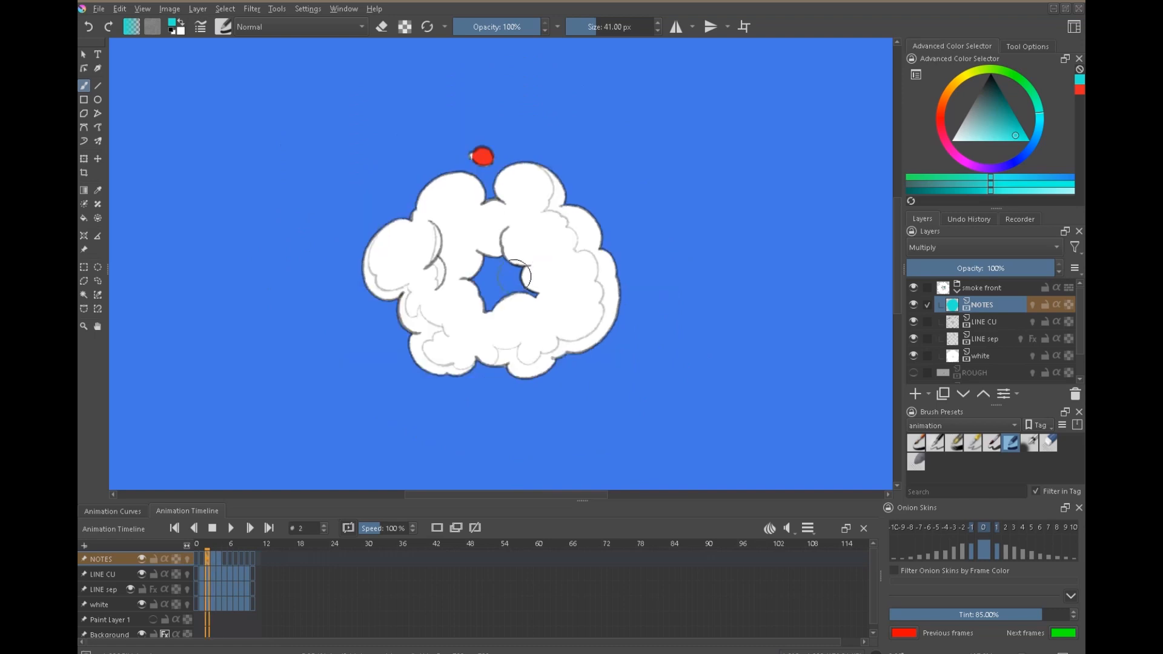
key(Right)
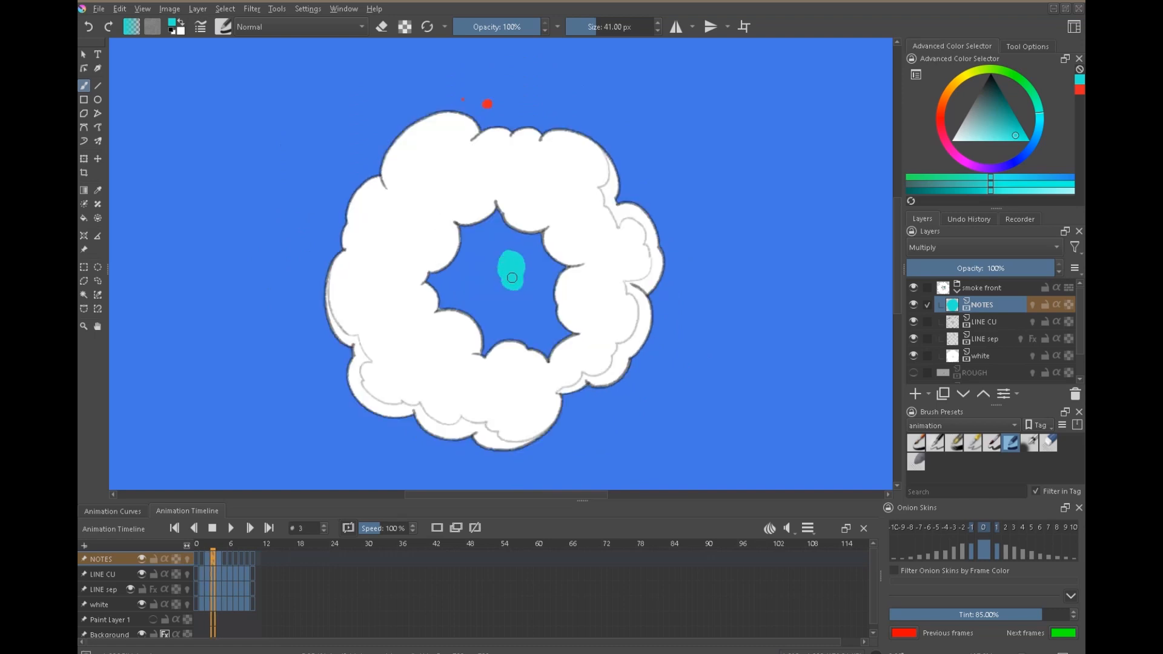
key(Left)
key(Right)
key(Right)
key(Left)
mouse_move(514, 267)
mouse_down()
mouse_move(525, 277)
mouse_move(499, 257)
mouse_move(516, 289)
mouse_up()
key(Left)
key(Right)
key(Right)
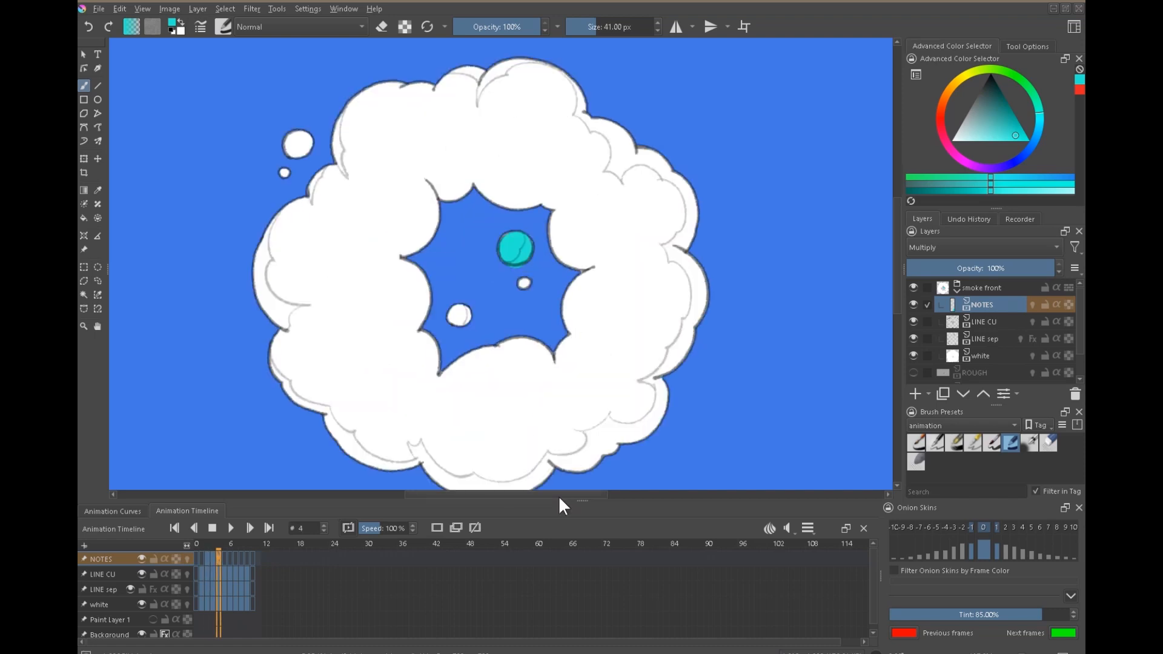
key(Left)
mouse_move(520, 250)
mouse_down()
mouse_move(529, 244)
mouse_move(511, 249)
mouse_up()
Flip between frames 3 and 4 to examine how the cyan patch turns into the detached puff.
key(Left)
key(Right)
key(Right)
key(Left)
key(Right)
key(Left)
key(Right)
key(Left)
key(Right)
key(Left)
key(Right)
key(Left)
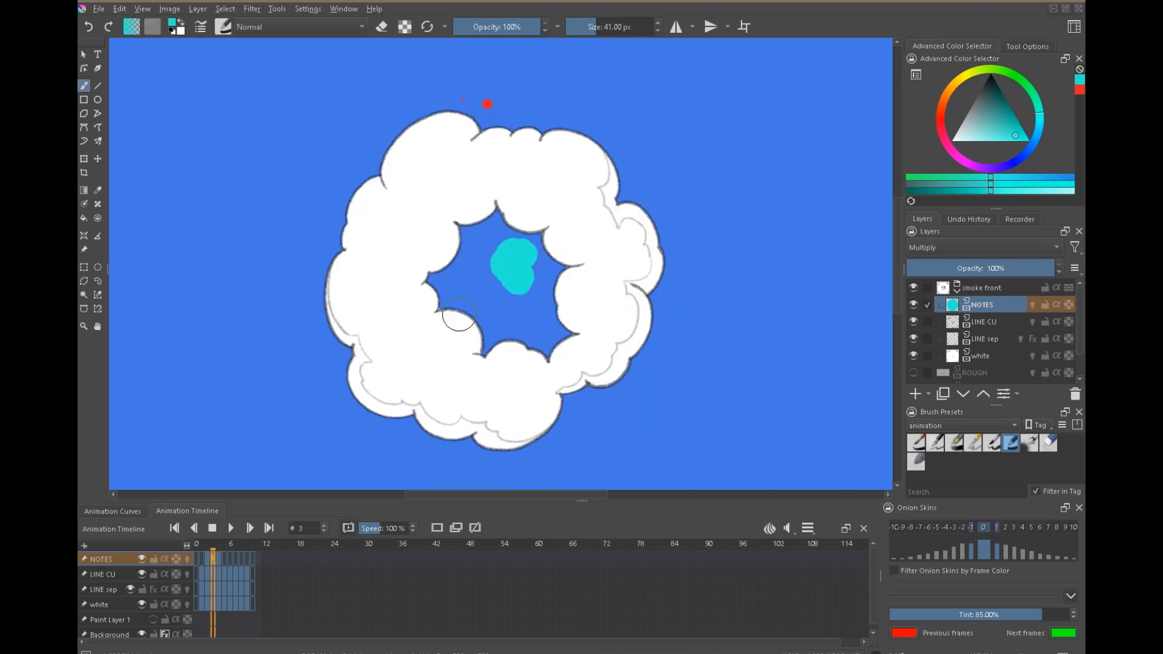
key(Right)
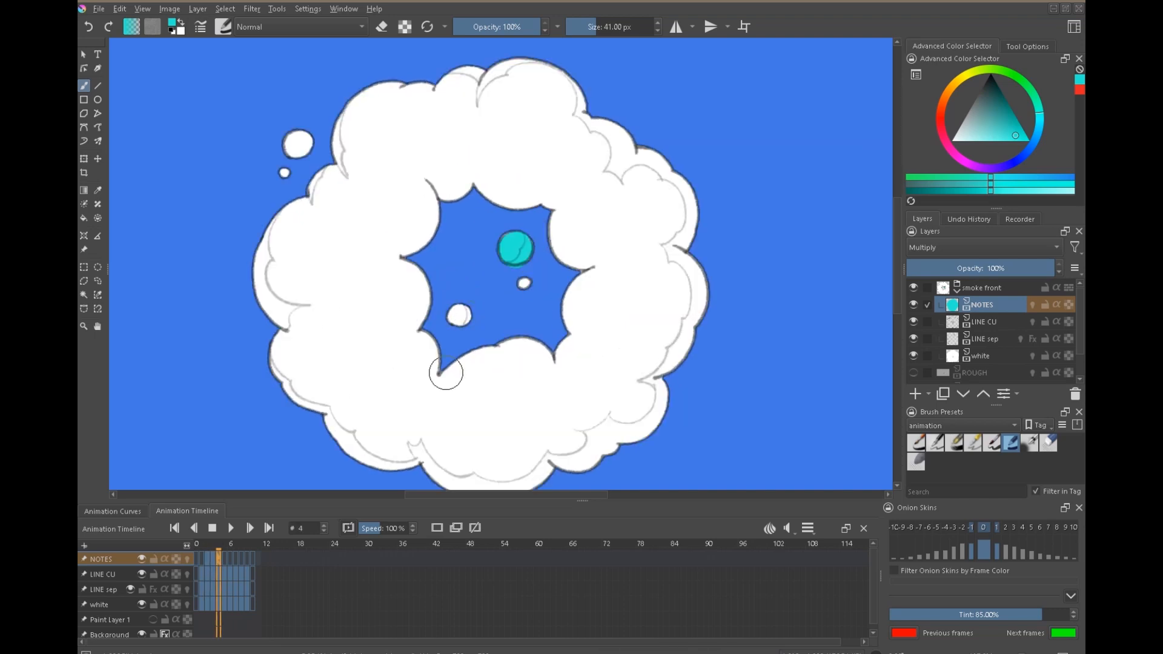
Mark the larger detached puff outside the ring's upper left on frame 4 in yellow and erase the overspill.
key(Left)
key(Right)
key(Right)
key(Left)
key(Left)
ctrl+click(297, 143)
key(Right)
key(Right)
key(Left)
key(Left)
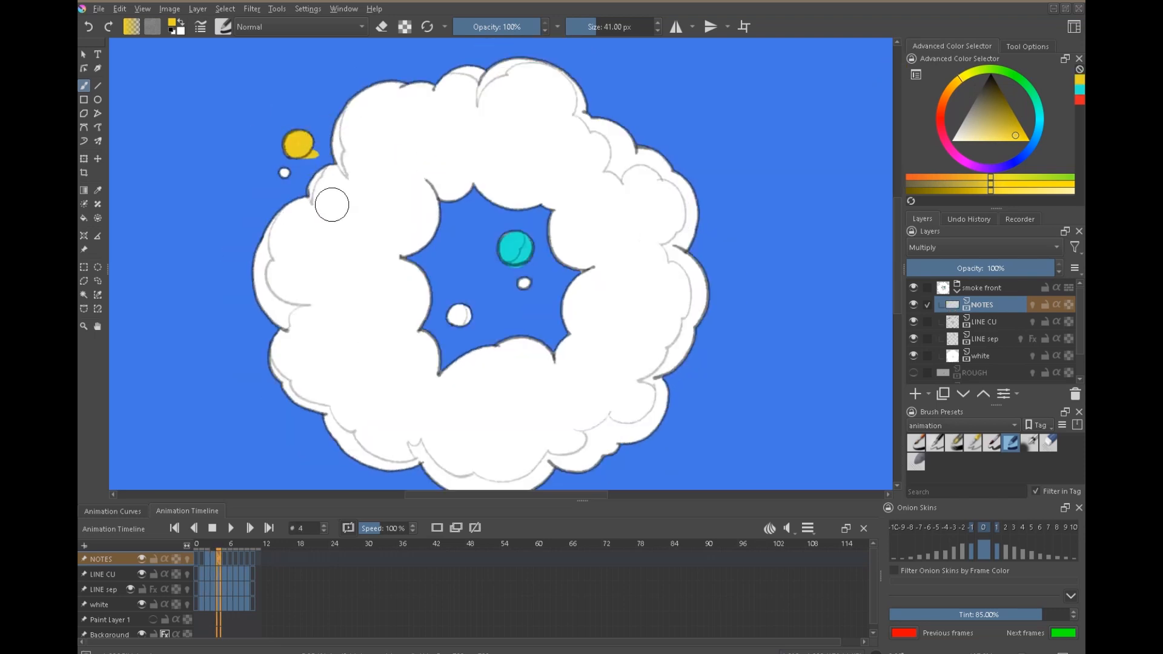
key(e)
drag(324, 159, 315, 171)
key(e)
Paint small yellow dots on frame 5 beyond the tiny outer puff at the upper left, checking them against frame 4.
key(Right)
key(Right)
key(period)
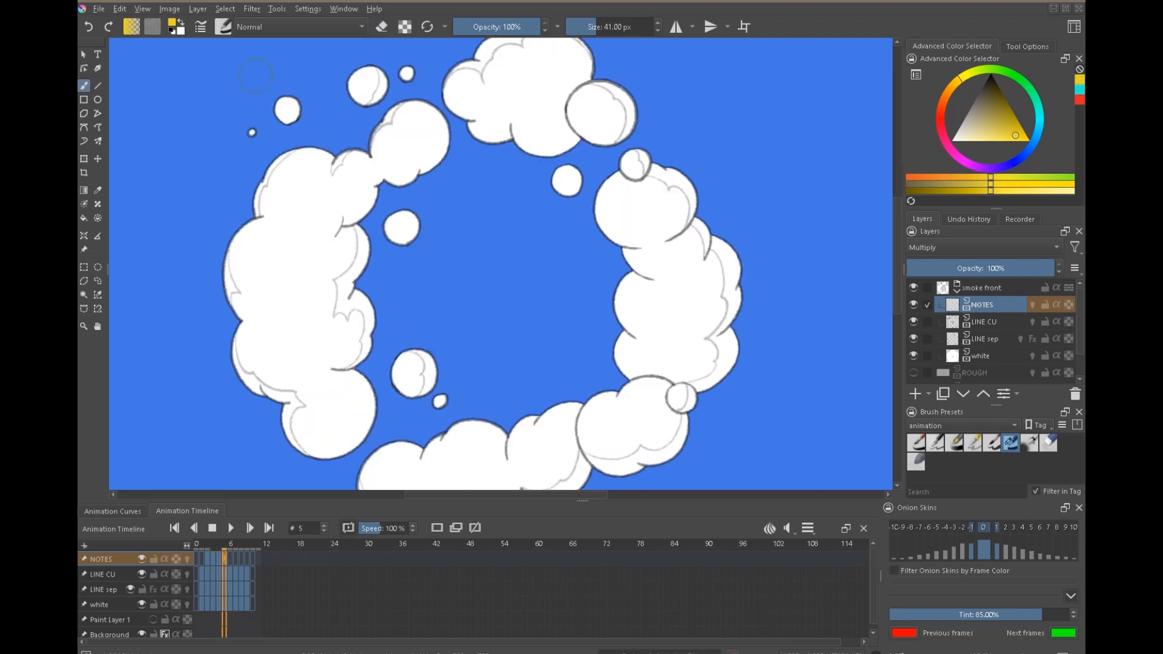
key(Left)
key(Right)
drag(233, 140, 232, 147)
key(Left)
key(Right)
key(Left)
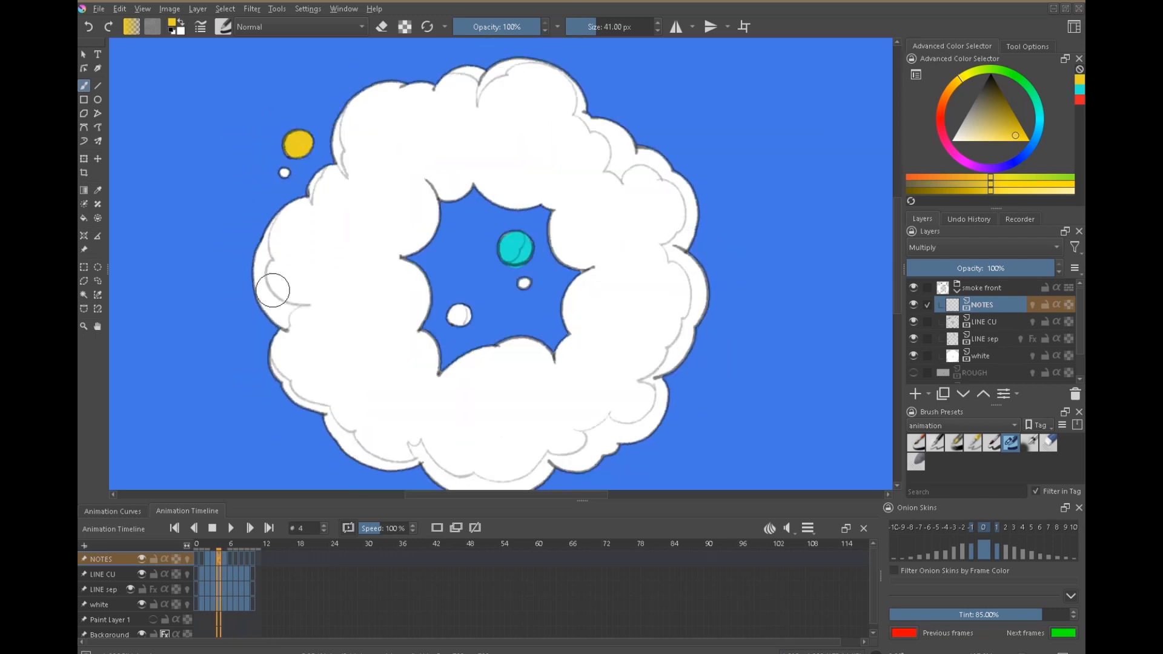
key(Right)
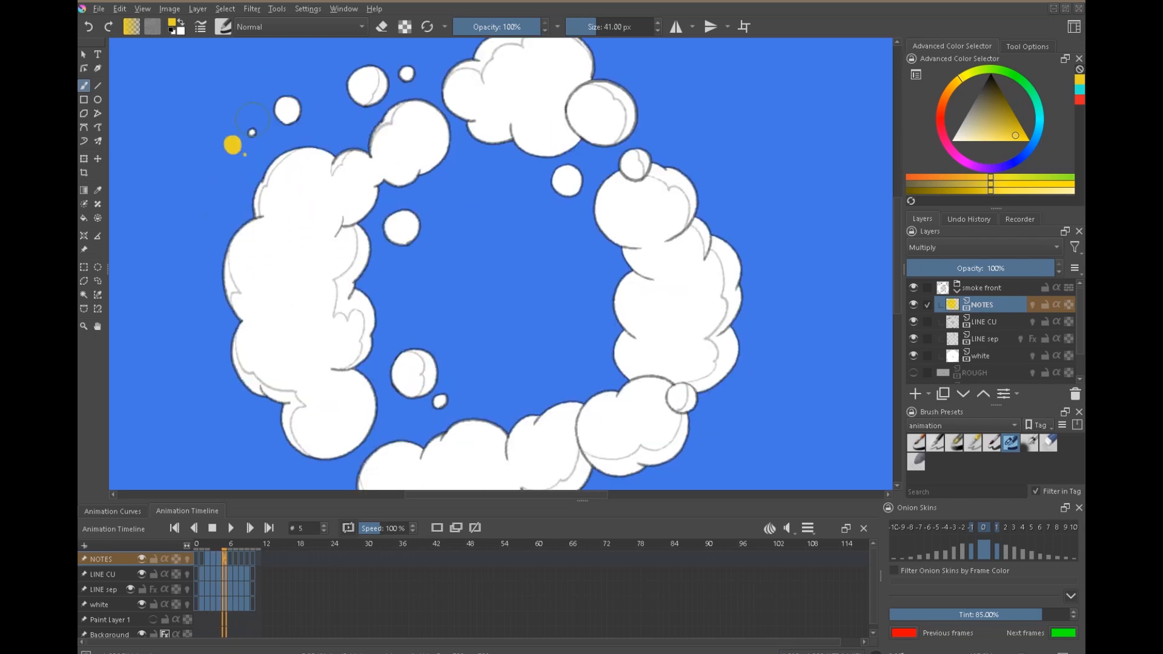
key(Left)
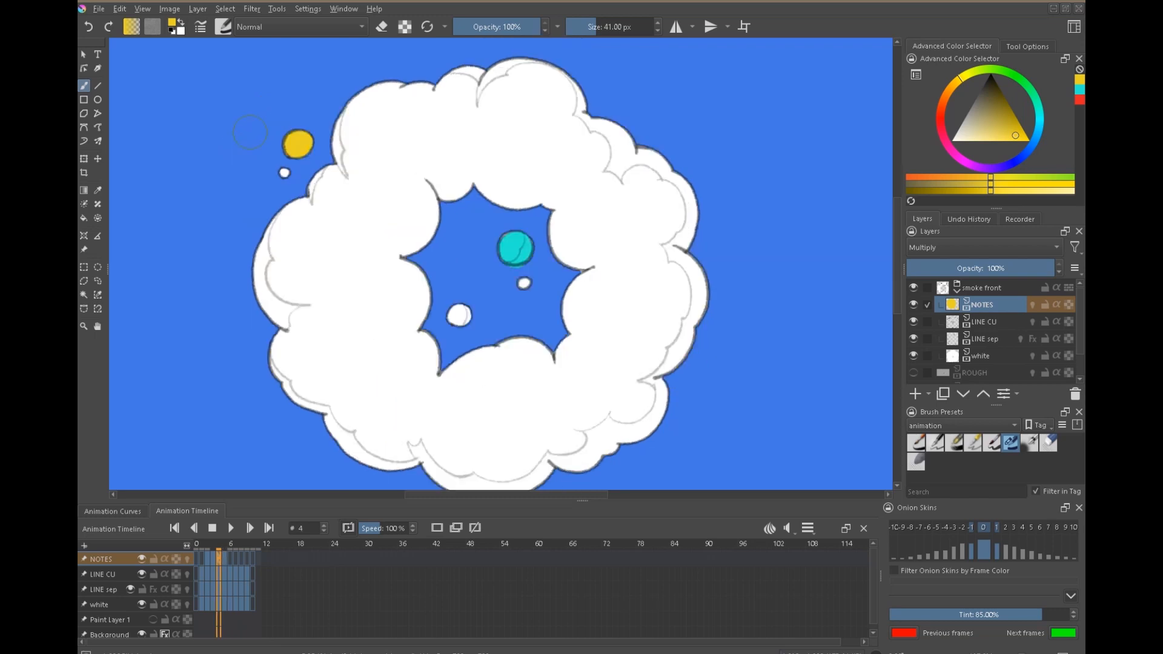
Compare frame 4 with frame 5 to examine the detached puffs in the lower part of the ring's opening.
key(Right)
key(Right)
key(Left)
key(Right)
key(Left)
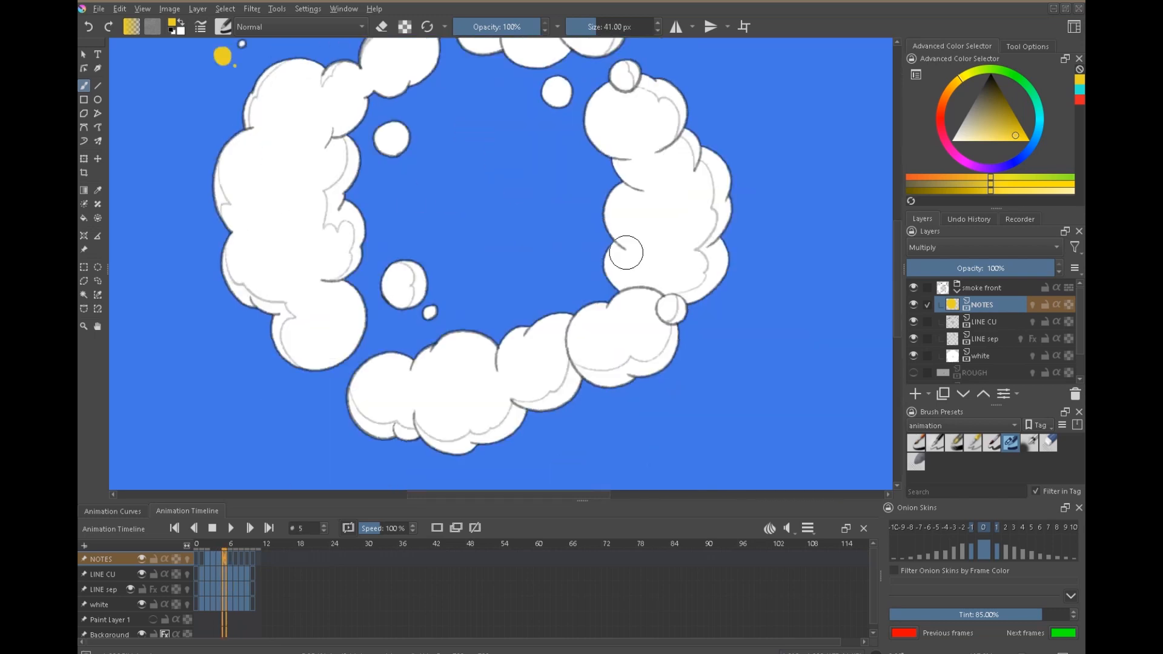
key(Left)
key(Right)
key(Left)
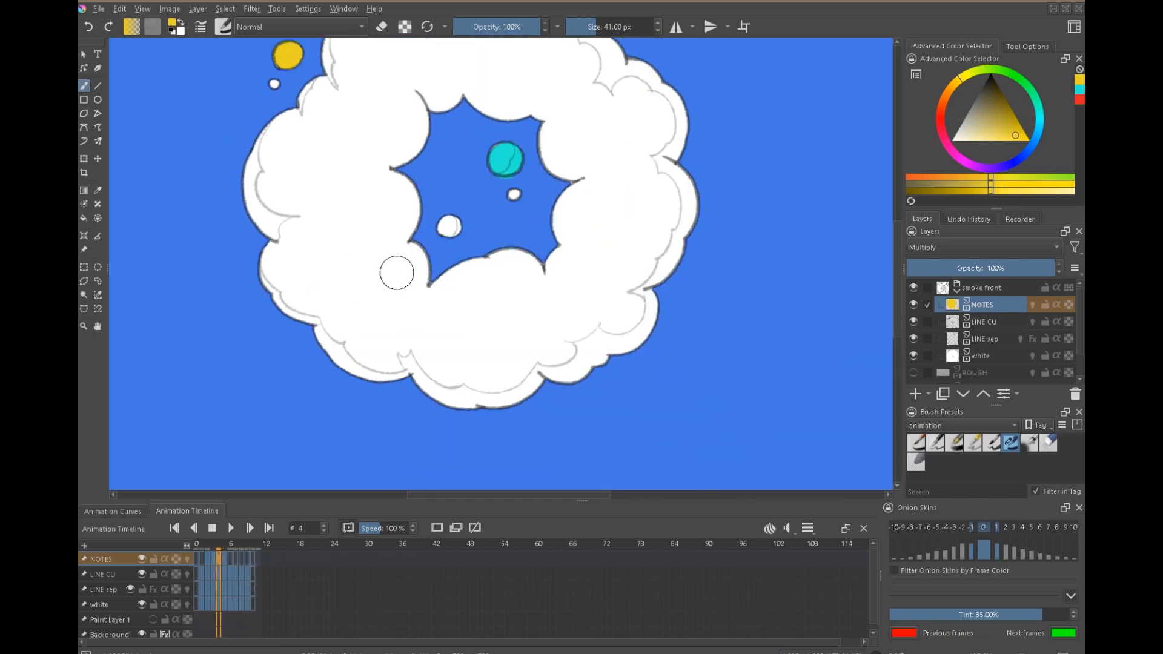
Mark the large detached puff at the lower left of the ring's opening on frame 5 in magenta and compare it with frame 4.
drag(1039, 107, 1040, 122)
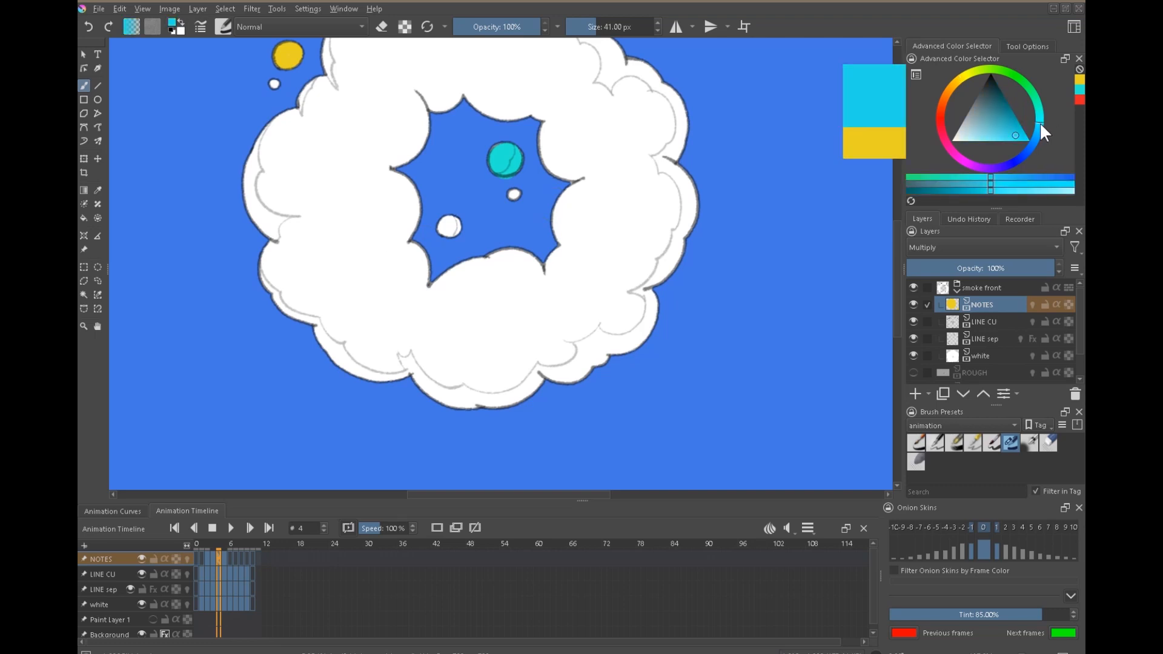
click(968, 160)
key(Right)
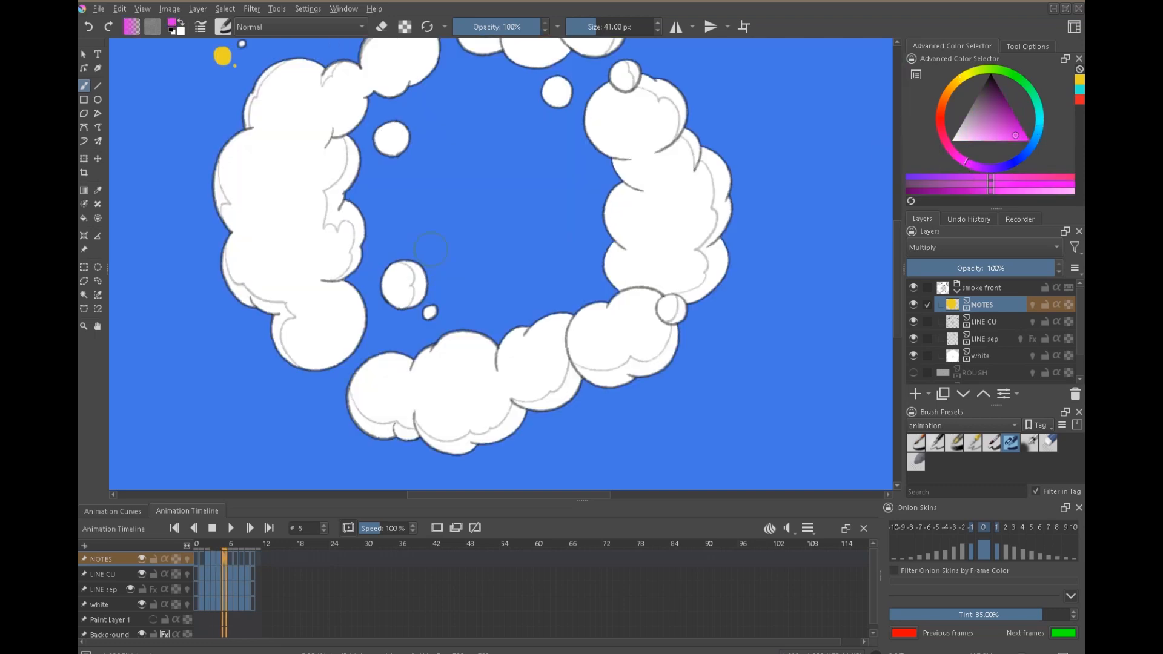
mouse_move(401, 284)
mouse_down()
mouse_move(388, 289)
mouse_move(424, 276)
mouse_up()
key(Left)
key(Right)
key(Left)
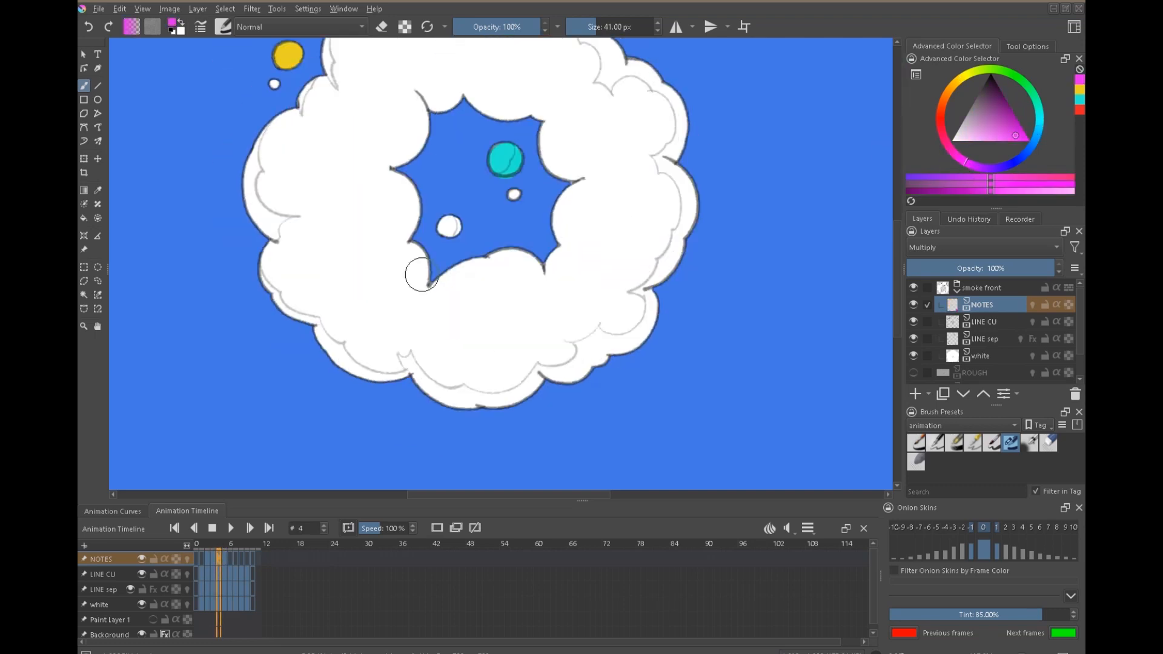
key(Right)
key(Left)
key(Left)
key(Right)
key(Right)
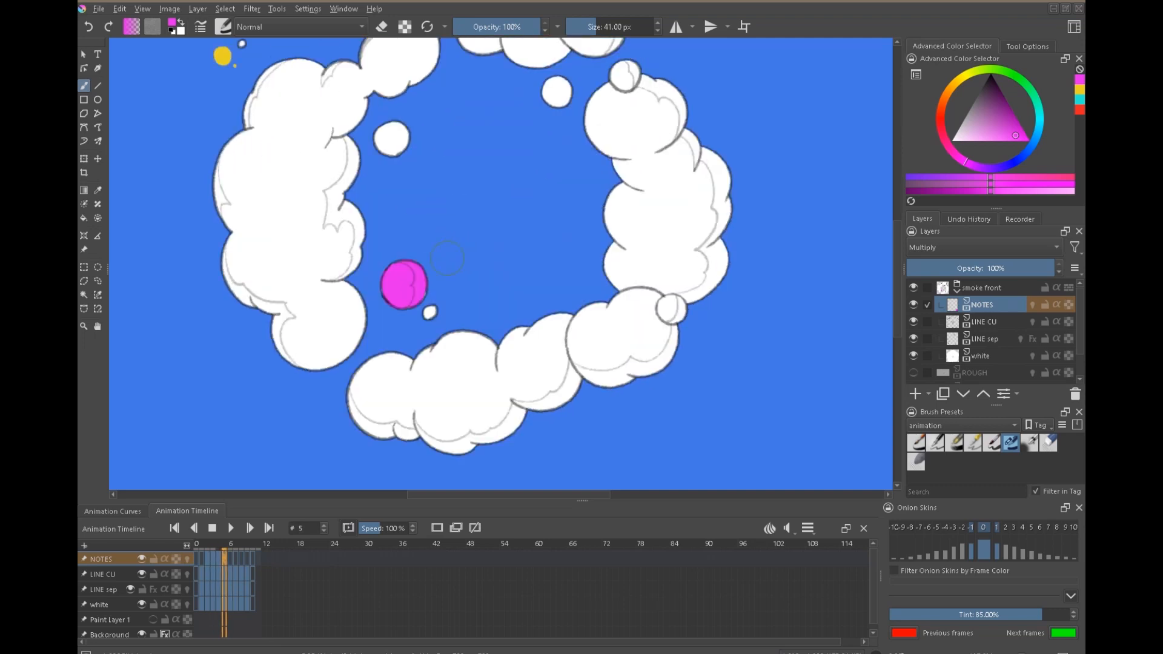
Paint the matching puff at the lower left of the ring's hole on frame 4 in magenta.
key(Left)
key(Left)
key(Right)
key(Right)
key(Left)
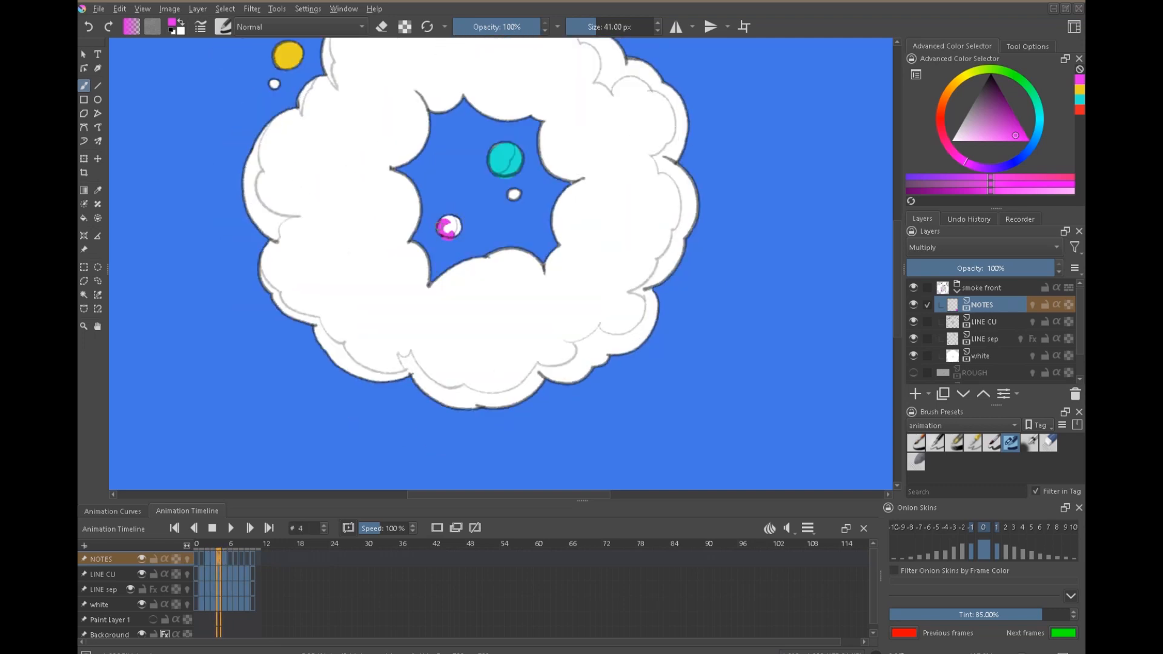
key(Left)
key(Right)
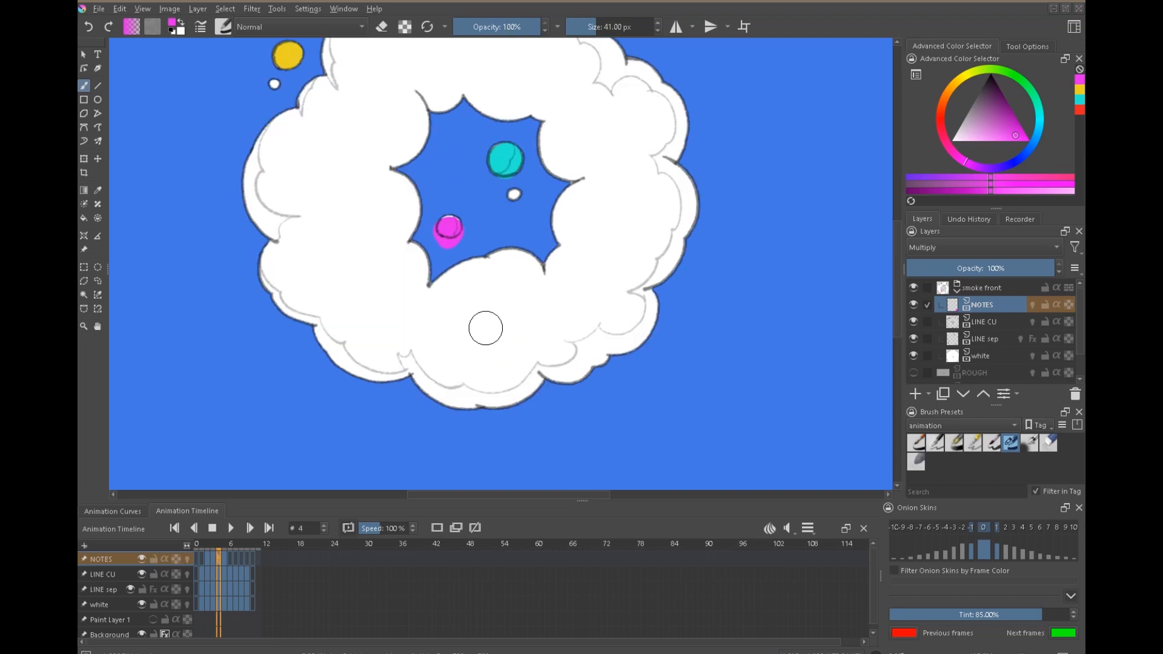
Shift the magenta mark on frame 4 slightly below its puff and check it against the neighbouring frames.
mouse_move(457, 234)
mouse_down()
mouse_move(447, 241)
mouse_move(450, 206)
mouse_move(449, 239)
mouse_up()
key(l)
key(t)
key(ctrl+shift+a)
key(Right)
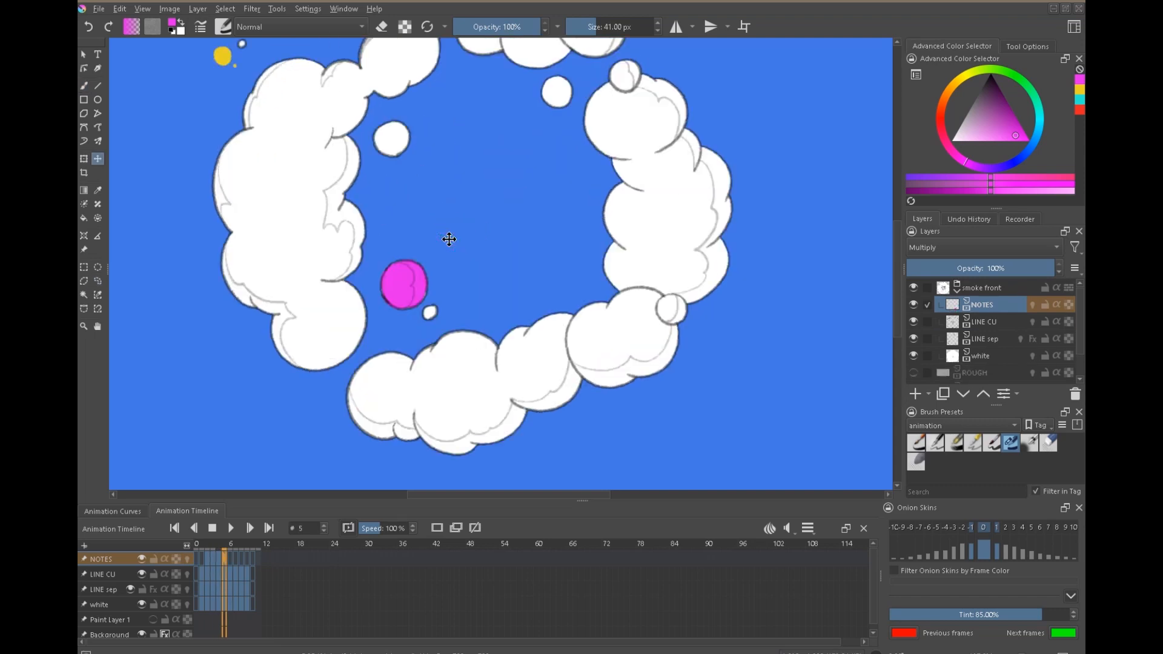
key(Left)
key(Left)
key(Right)
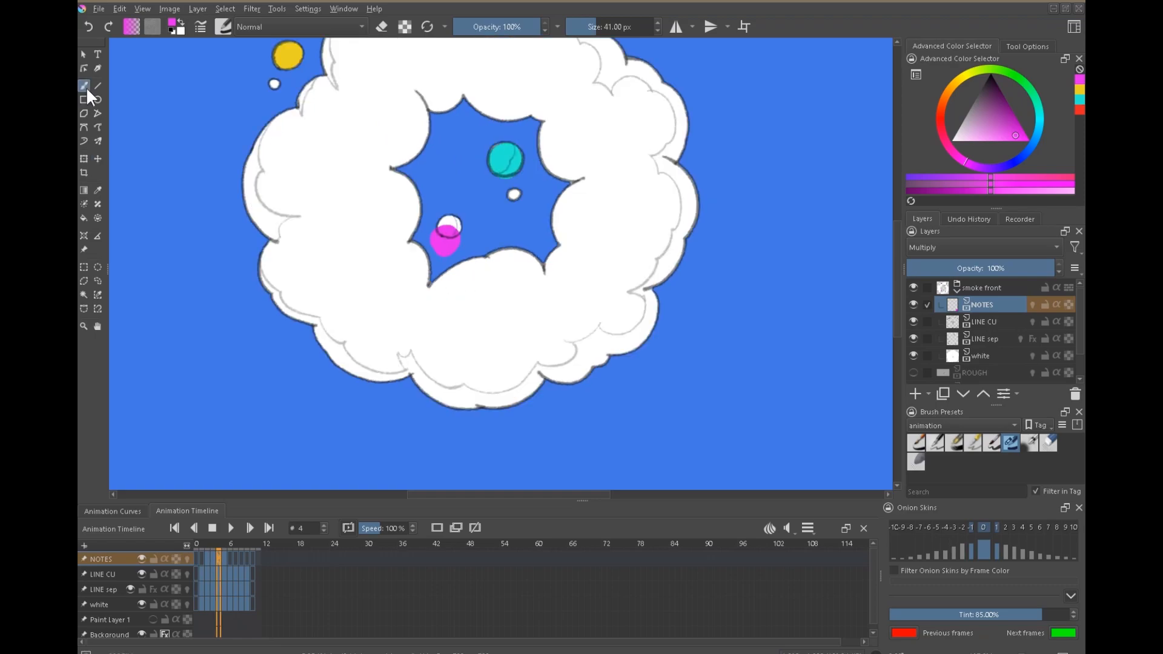
Add small magenta dots around the marked puff on frame 5 and beside the lower puffs on frame 6.
key(Right)
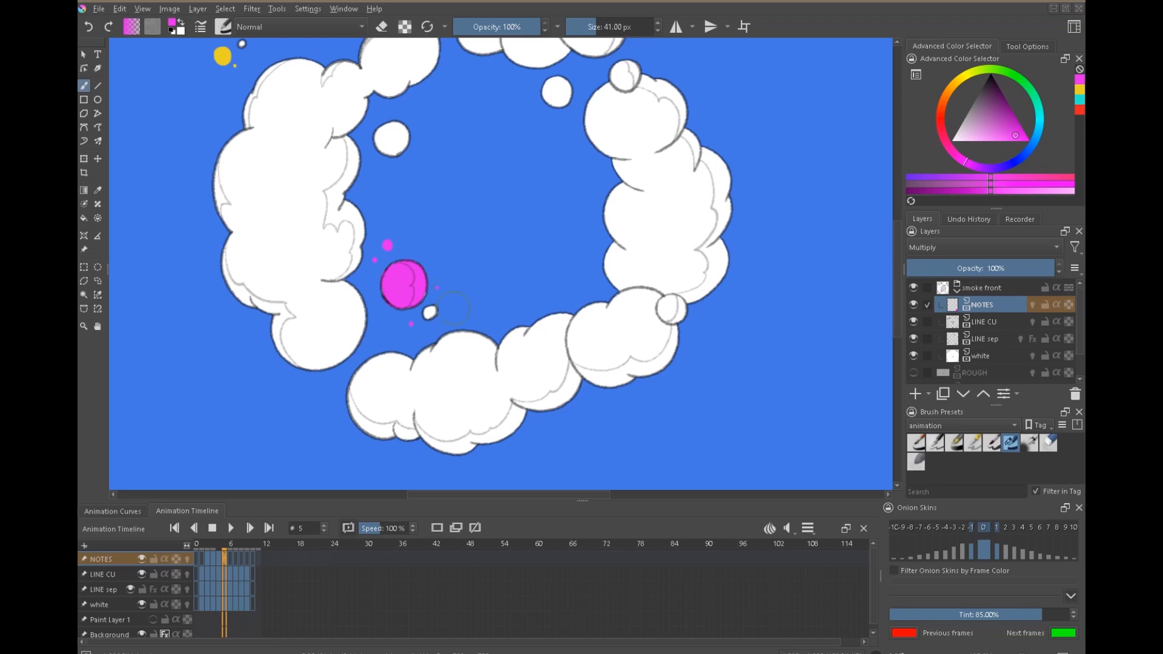
key(Left)
key(Right)
key(Right)
key(Left)
key(Right)
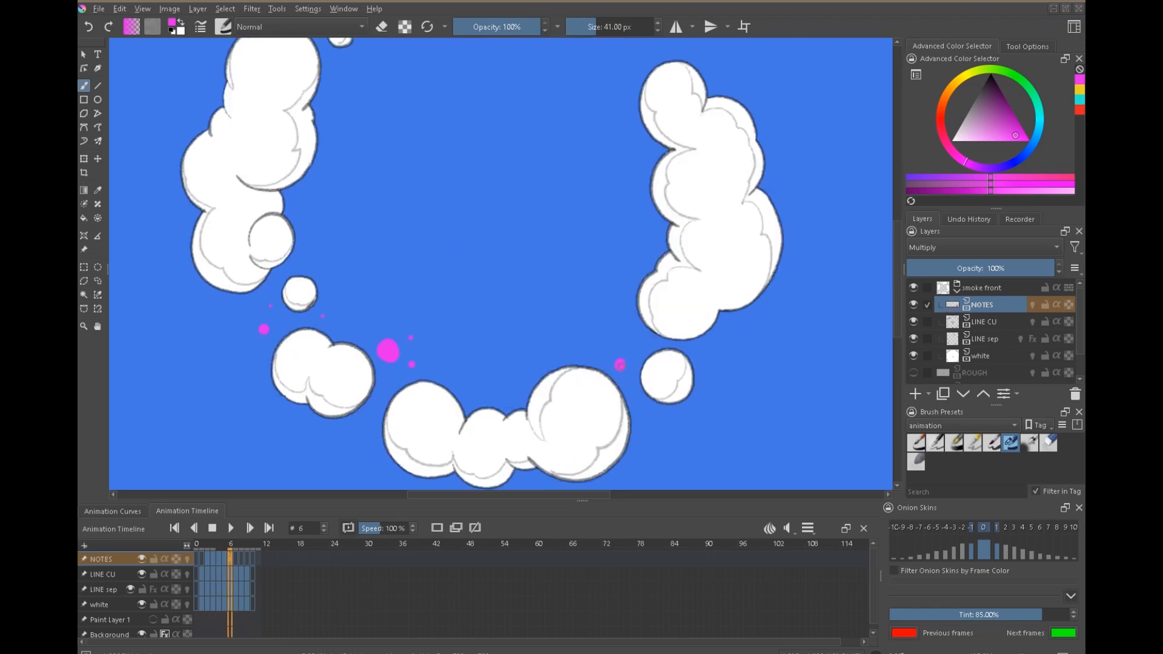
Add more small magenta dots beside the round puff at the ring's lower right on frame 6.
key(Left)
key(Right)
click(619, 349)
key(Left)
key(Right)
Sample the cyan from the marked puff on frame 4 and paint over the round puff at the opening's upper right on frame 5.
mouse_move(690, 185)
mouse_down()
mouse_move(706, 351)
mouse_move(714, 275)
mouse_up()
key(Left)
key(Left)
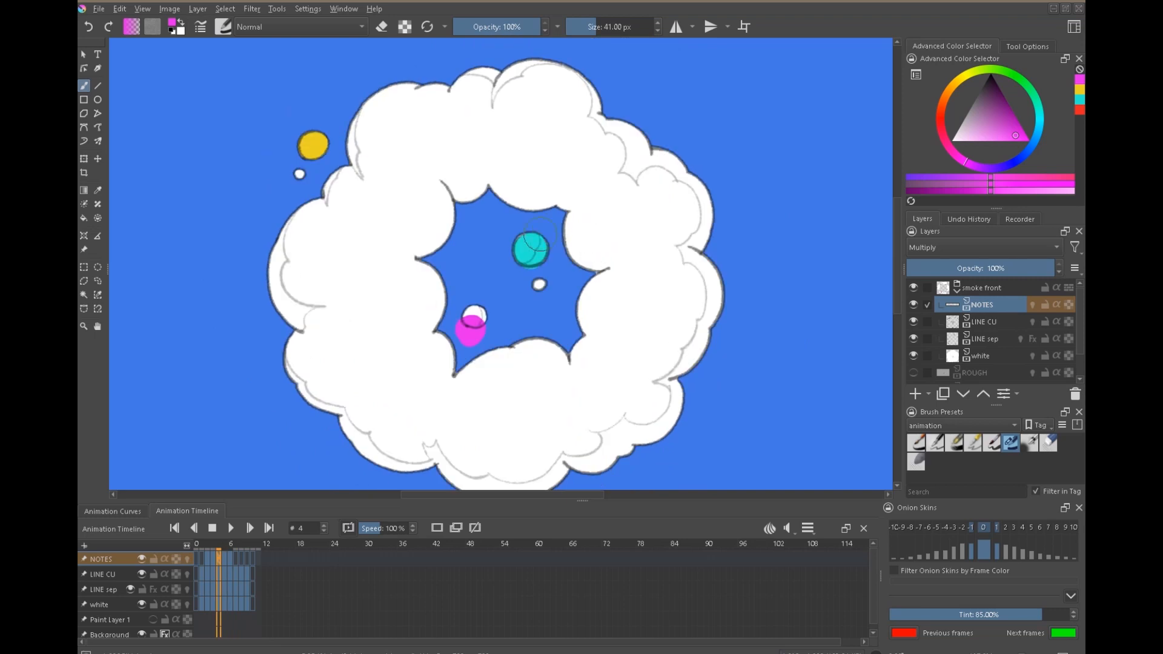
key(p)
click(533, 242)
key(Right)
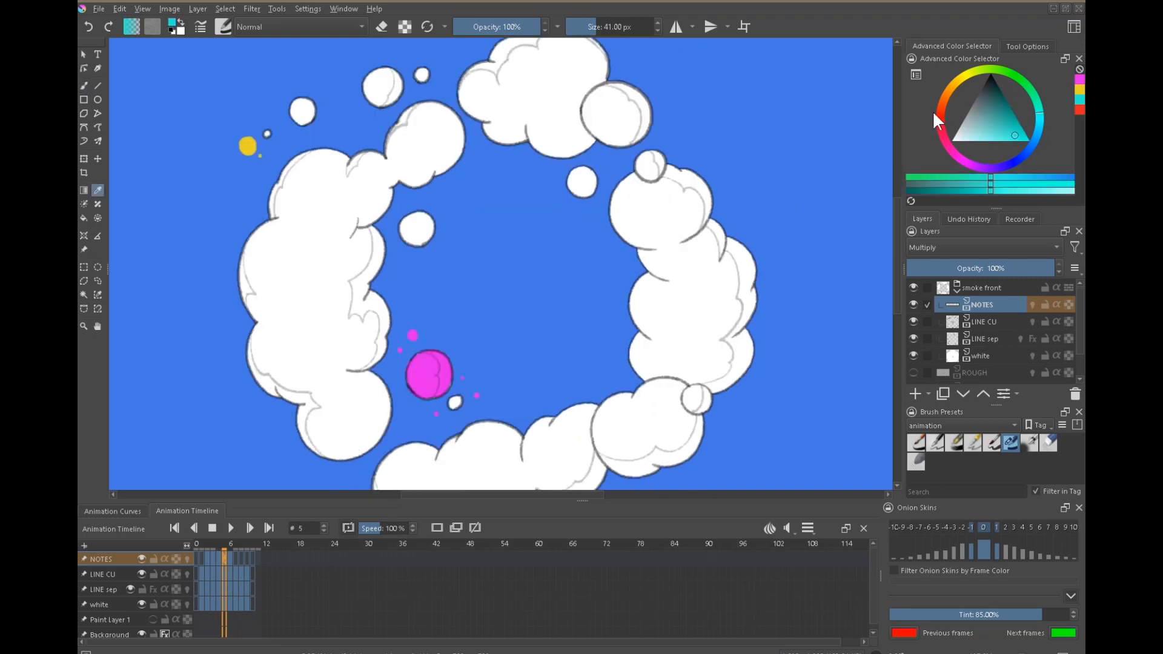
key(b)
key(Left)
key(Right)
drag(576, 181, 582, 182)
Flip between frames 5 and 6 to examine what becomes of the cyan-marked puff and the lower fragments.
key(Right)
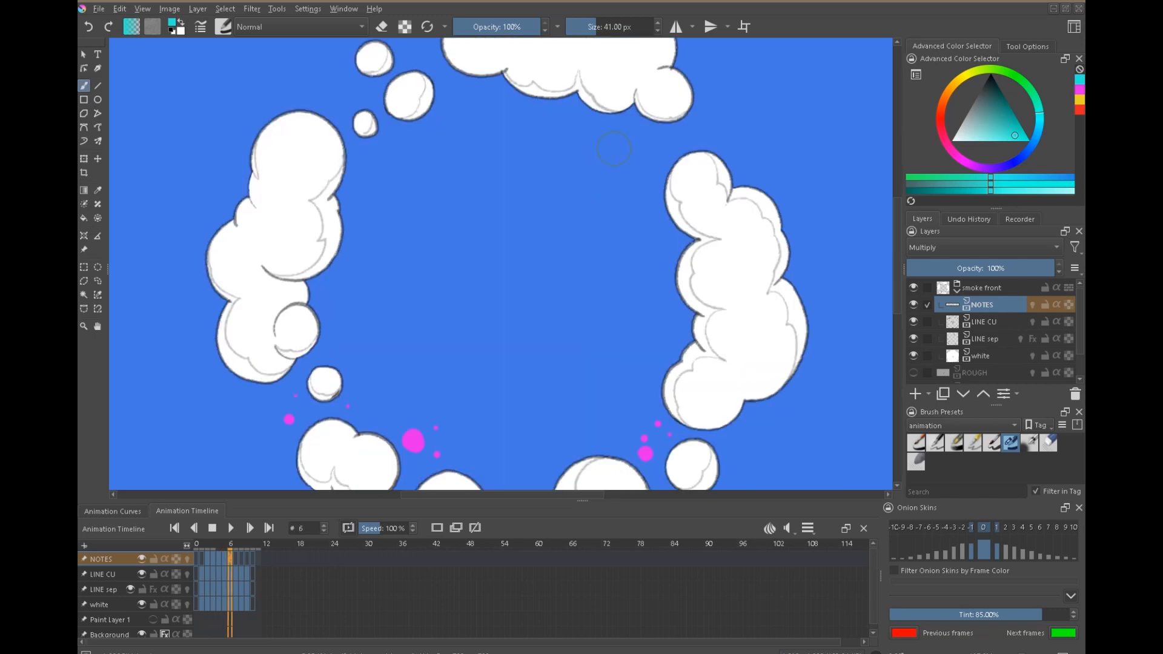
key(Left)
key(Right)
key(Left)
key(Right)
key(Left)
key(Right)
scroll(647, 179, down, 3)
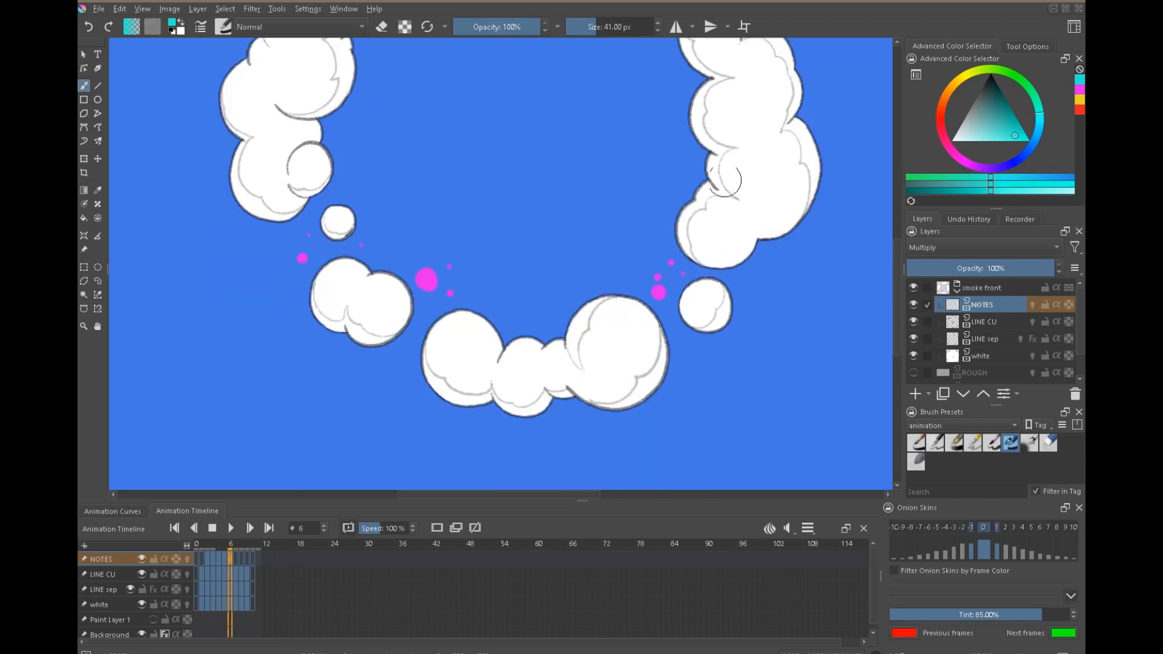
Flip between frames 5, 6, 7 and 8 to examine how the whole smoke ring breaks into separate puffs.
key(Right)
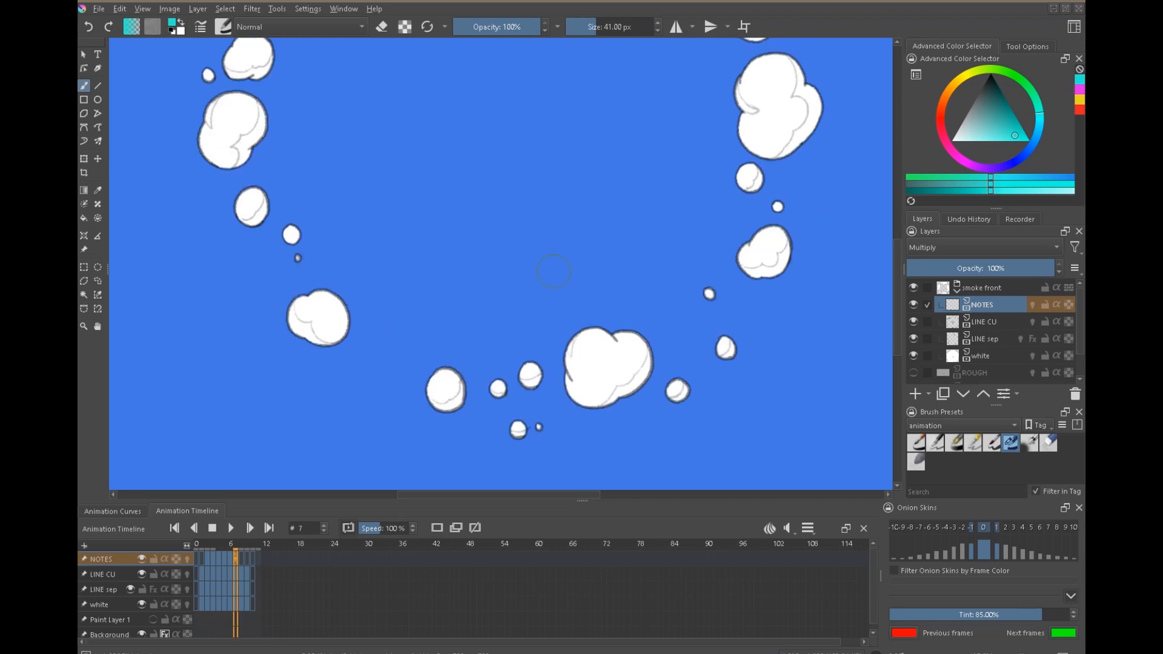
drag(642, 185, 636, 309)
scroll(633, 296, down, 1)
key(Left)
key(Right)
key(Left)
key(Right)
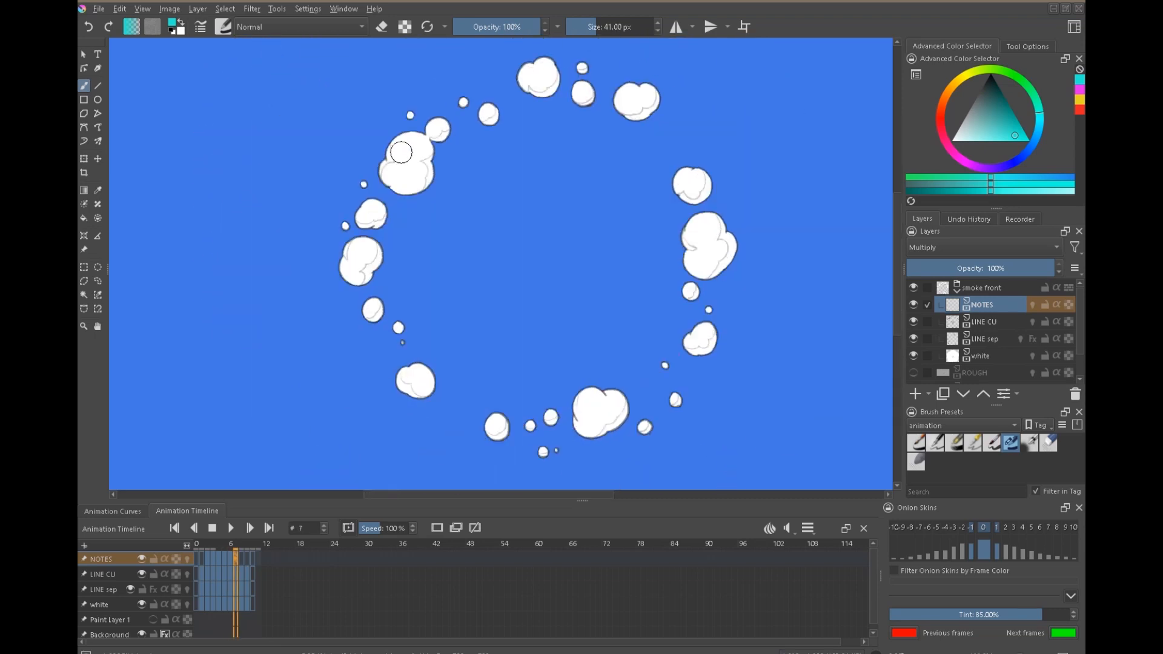
key(Left)
key(Left)
key(Right)
key(Right)
key(Right)
key(Left)
Pick a saturated blue and trace the outer edge of the large puff at the ring's upper left on frames 6 and 7.
key(Left)
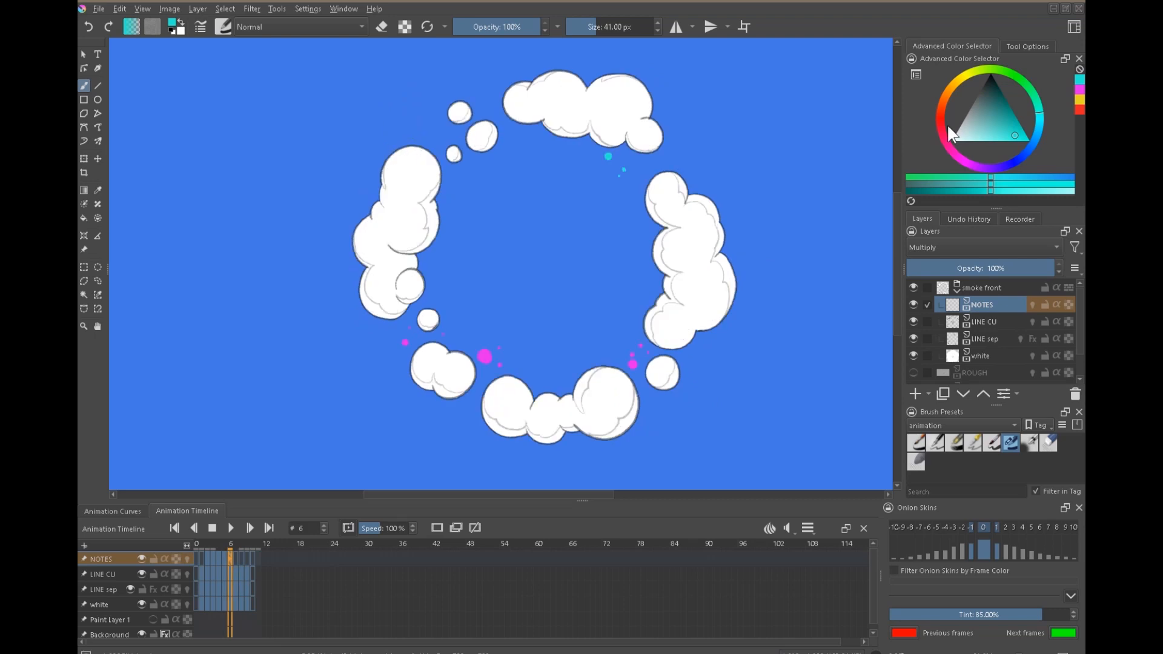
drag(1001, 160, 1023, 158)
key(Left)
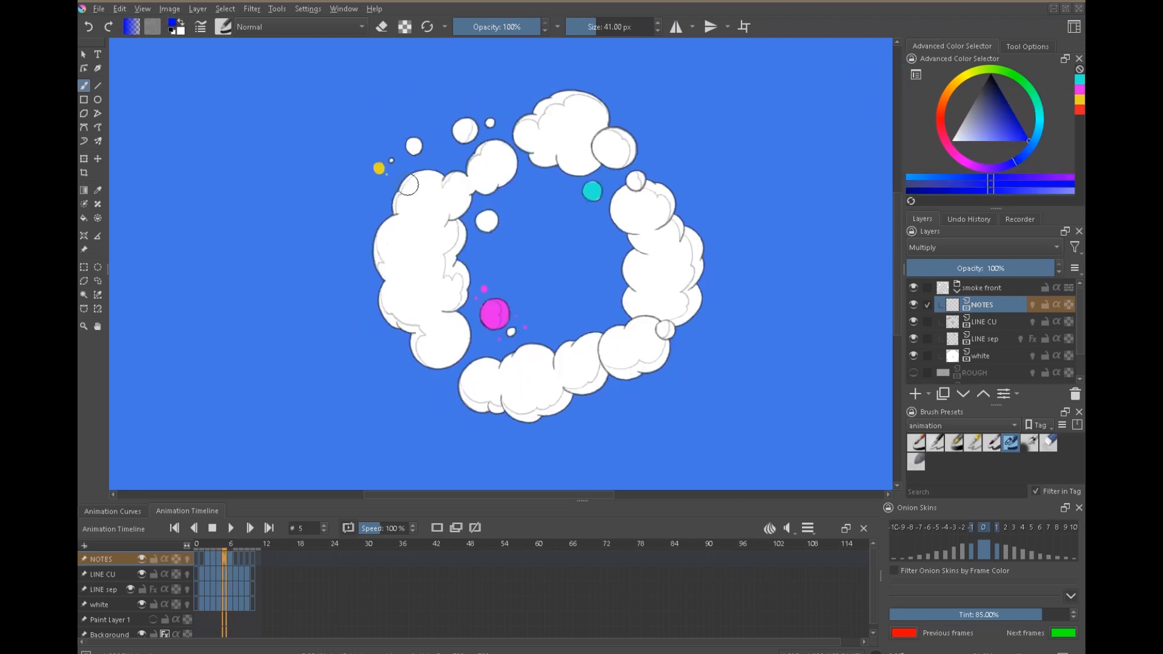
mouse_move(411, 178)
mouse_down()
mouse_move(388, 165)
mouse_move(427, 154)
mouse_move(385, 180)
mouse_move(392, 145)
mouse_move(427, 138)
mouse_up()
key(Right)
key(Right)
key(Left)
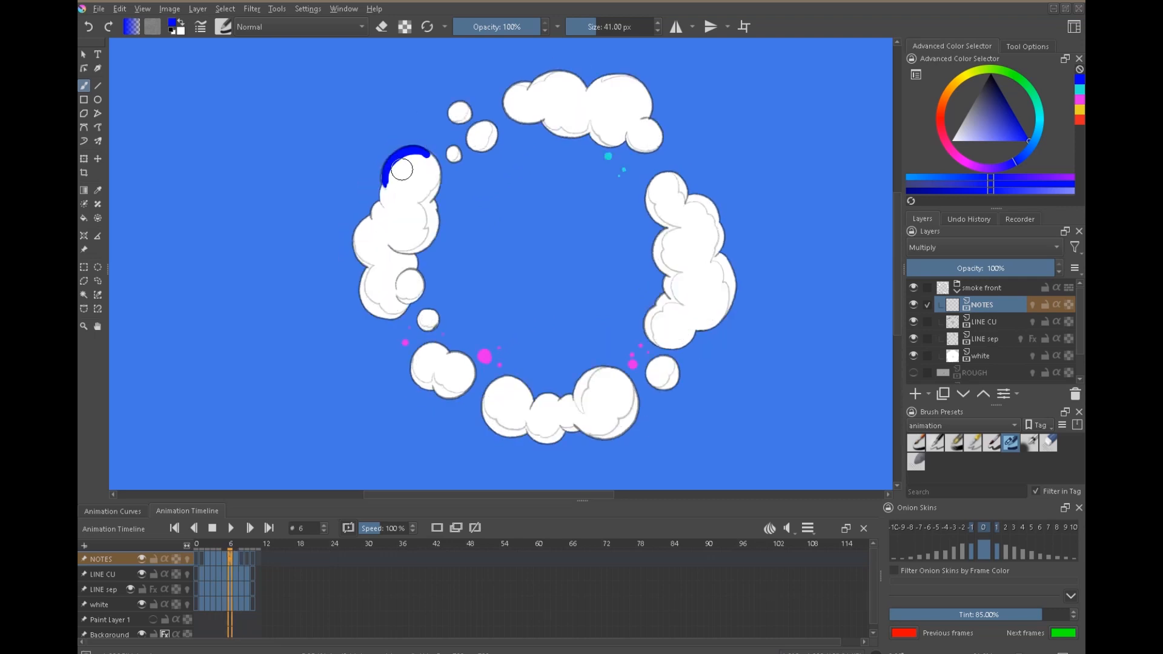
key(Right)
Trace the ring's outer upper-left edge in the same blue on the earlier frames, back to frame 2.
key(Left)
key(Right)
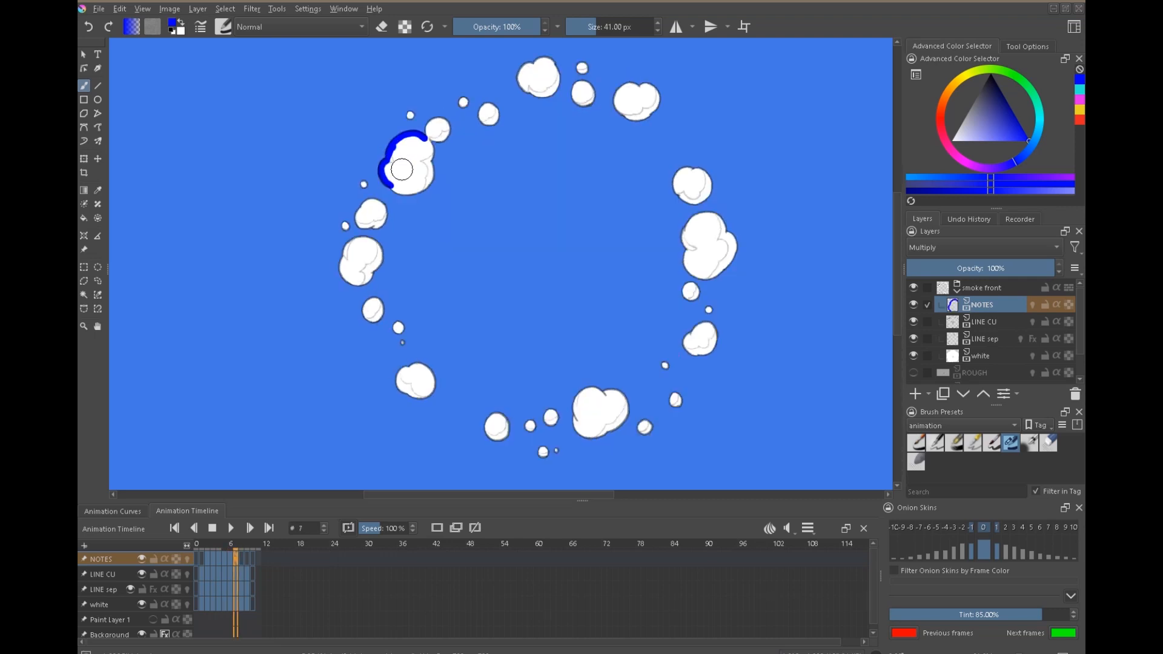
key(Left)
key(Left)
key(Left)
drag(429, 204, 448, 180)
Step through frames 2 to 8 to examine how the blue-marked edge travels outward between drawings.
key(Left)
key(Left)
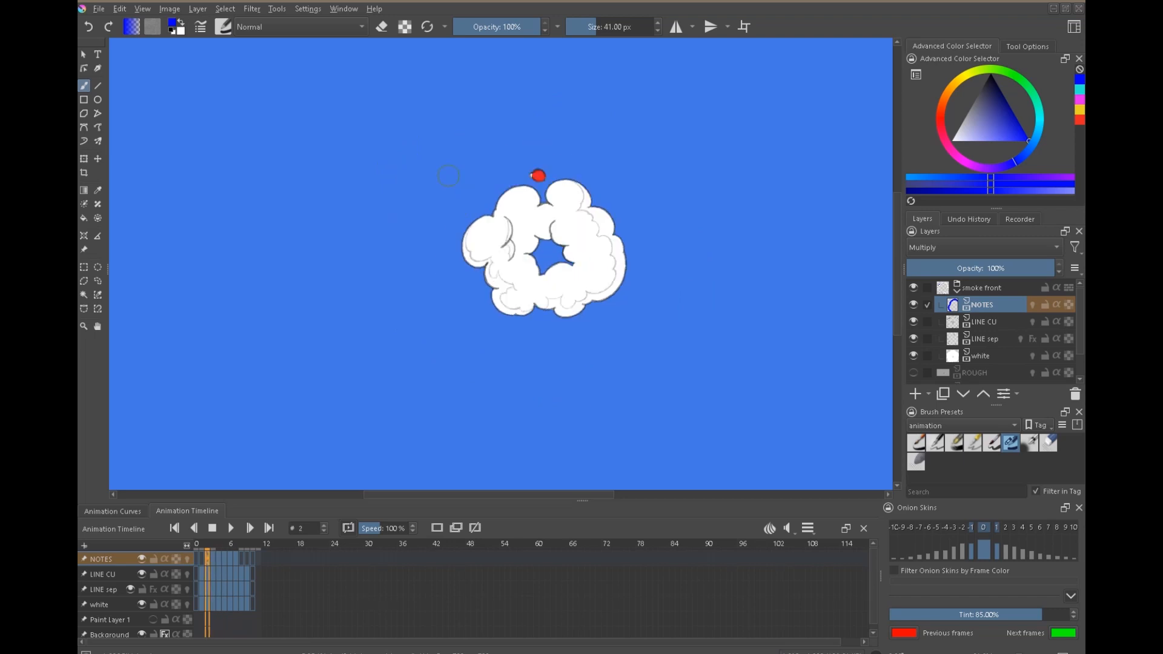
mouse_move(467, 237)
mouse_down()
mouse_move(485, 218)
mouse_move(451, 232)
mouse_move(475, 188)
mouse_move(456, 231)
mouse_up()
key(Right)
key(Left)
key(Right)
key(Right)
key(Right)
key(Left)
key(Right)
key(Right)
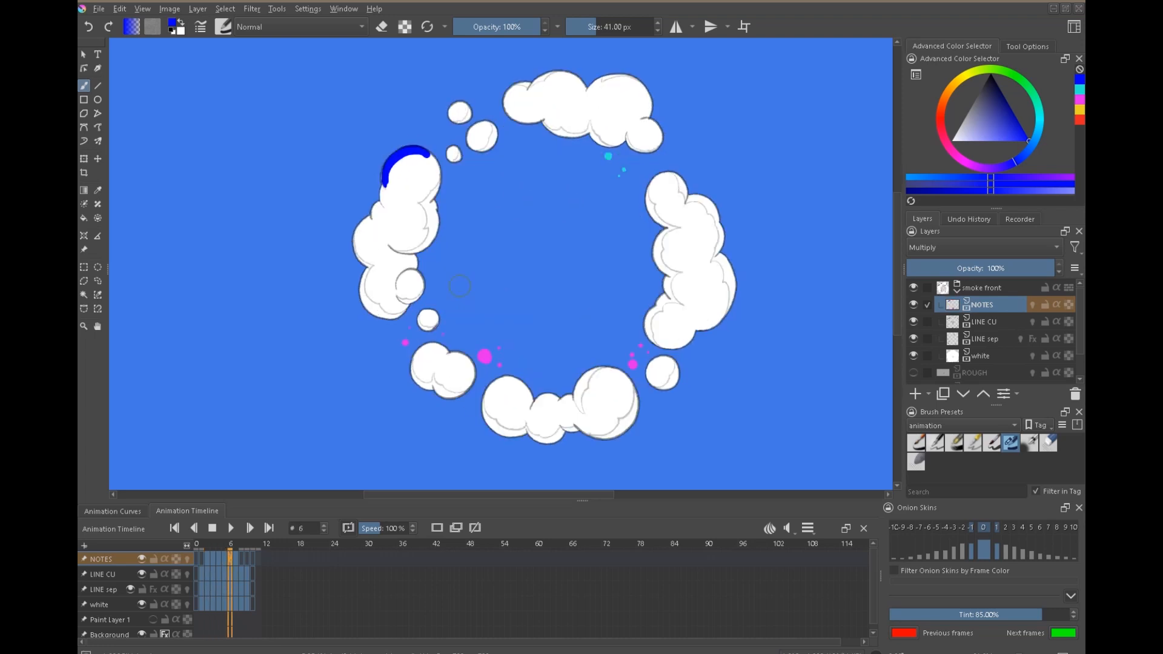
key(Right)
key(Left)
key(Right)
key(Left)
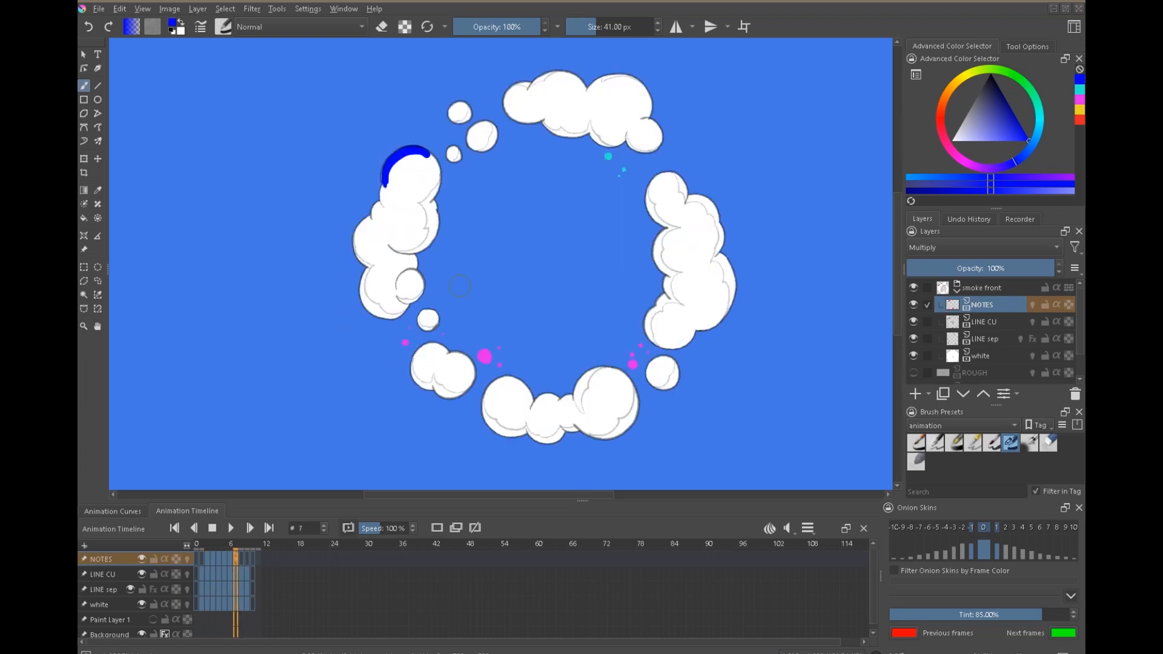
key(Right)
key(Right)
key(Left)
Trace the outer edge of the ring's upper-left puff in blue on frame 8.
key(Left)
key(Right)
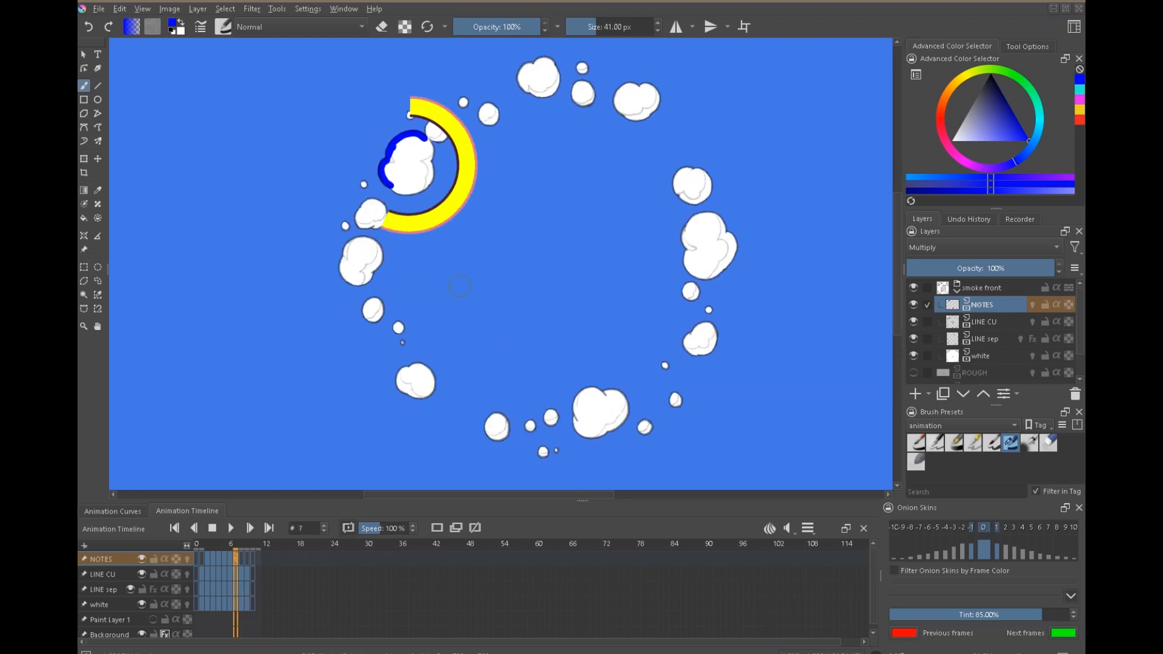
key(Left)
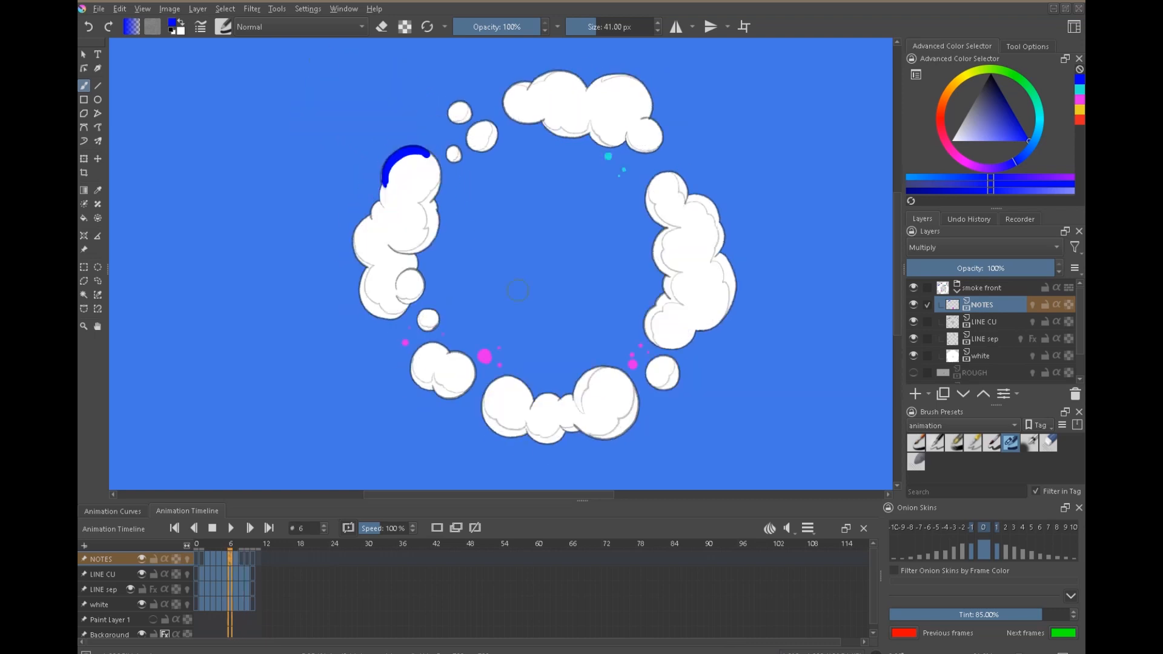
key(Right)
key(Right)
drag(389, 128, 399, 122)
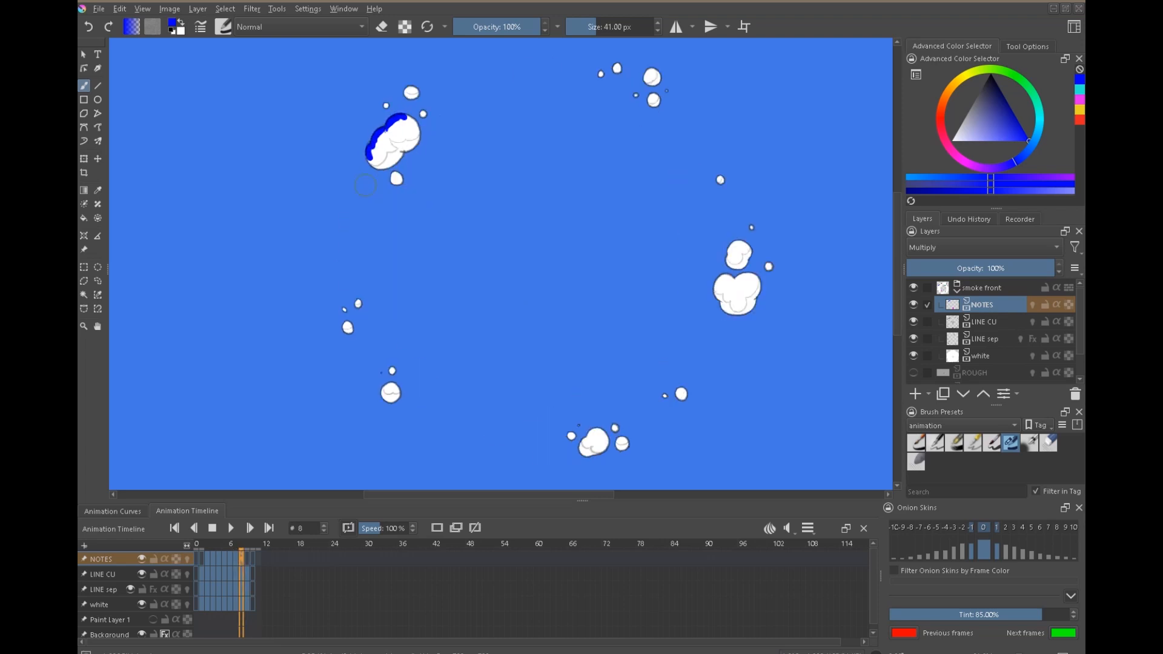
Flip between frames 6, 7 and 8 to compare the spacing of the blue-marked edge.
key(Left)
key(Right)
key(Left)
key(Left)
key(Right)
key(Right)
key(Left)
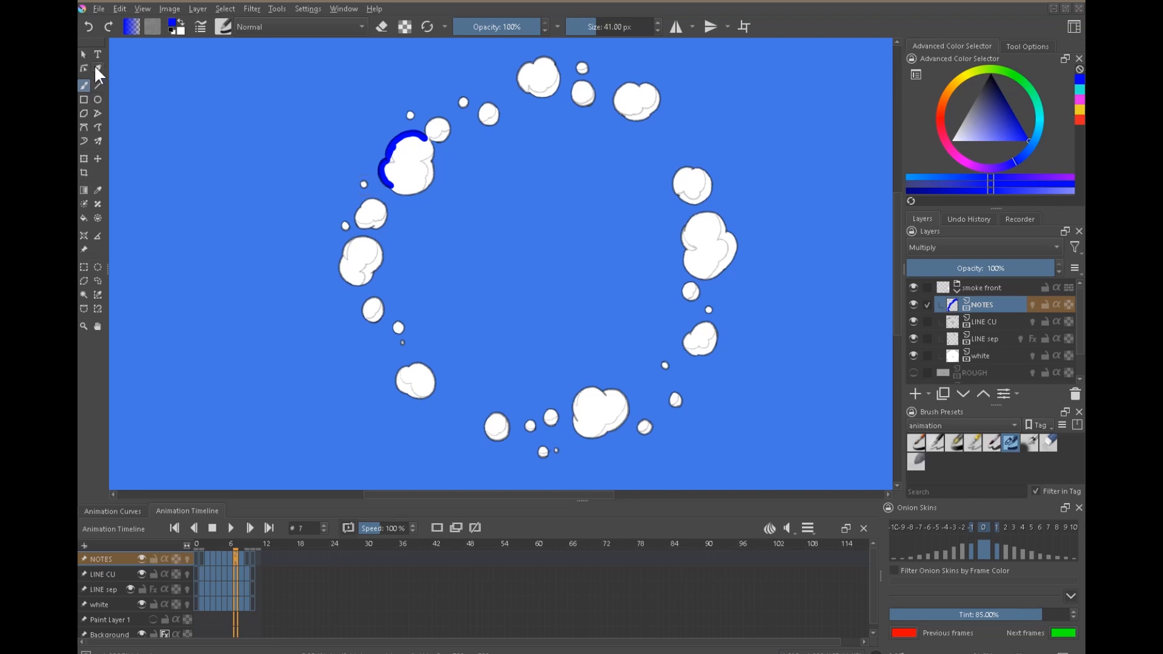
On the LINE CU layer, lasso the blue-marked puff and its small neighbours on frame 7, shift their outlines slightly up and left, and deselect.
key(Page_Down)
key(l)
drag(456, 124, 431, 111)
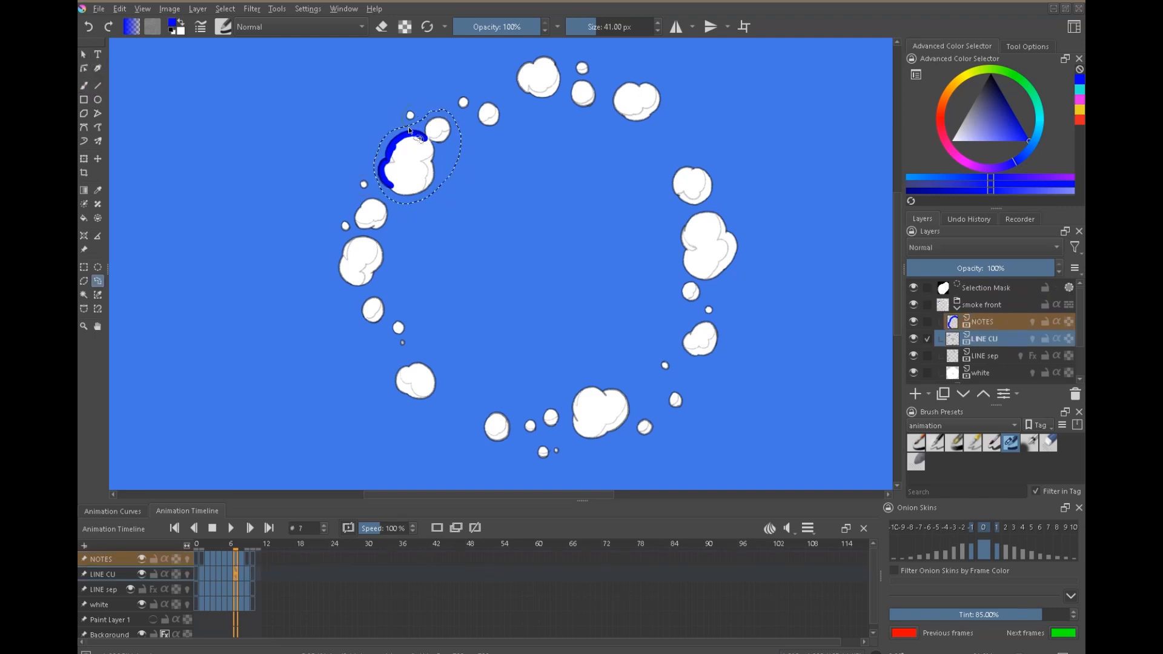
key(t)
drag(432, 178, 429, 175)
key(ctrl+shift+a)
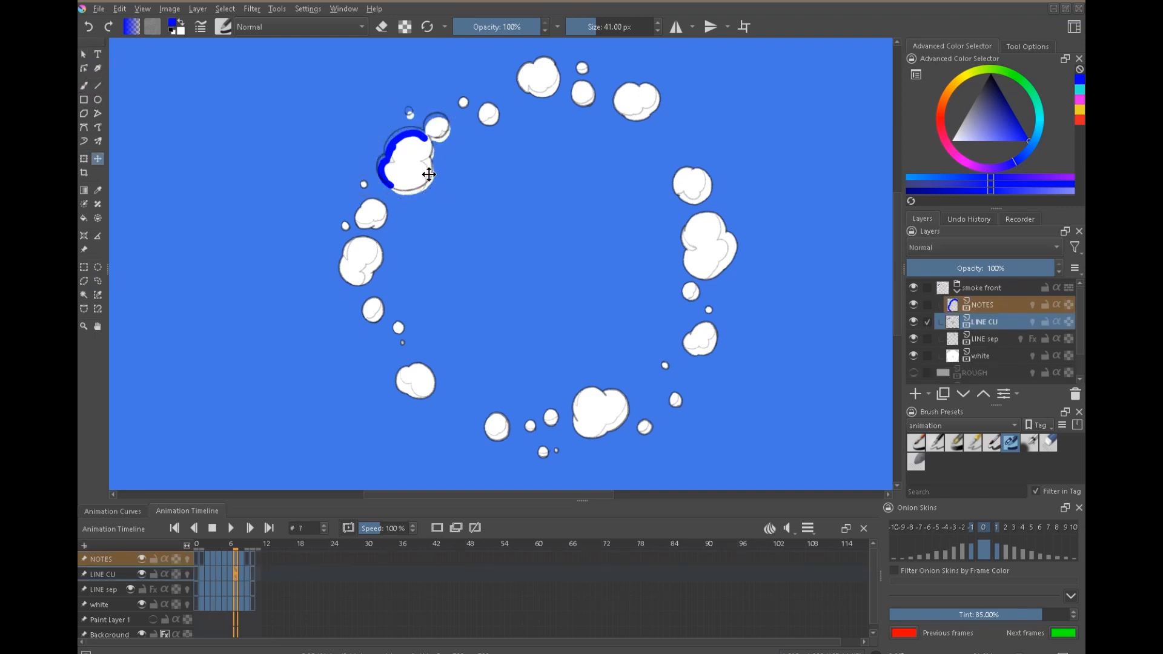
Return to the NOTES layer and compare the shifted frame 7 outline with frames 6 and 8.
key(Right)
key(Left)
key(l)
key(Page_Up)
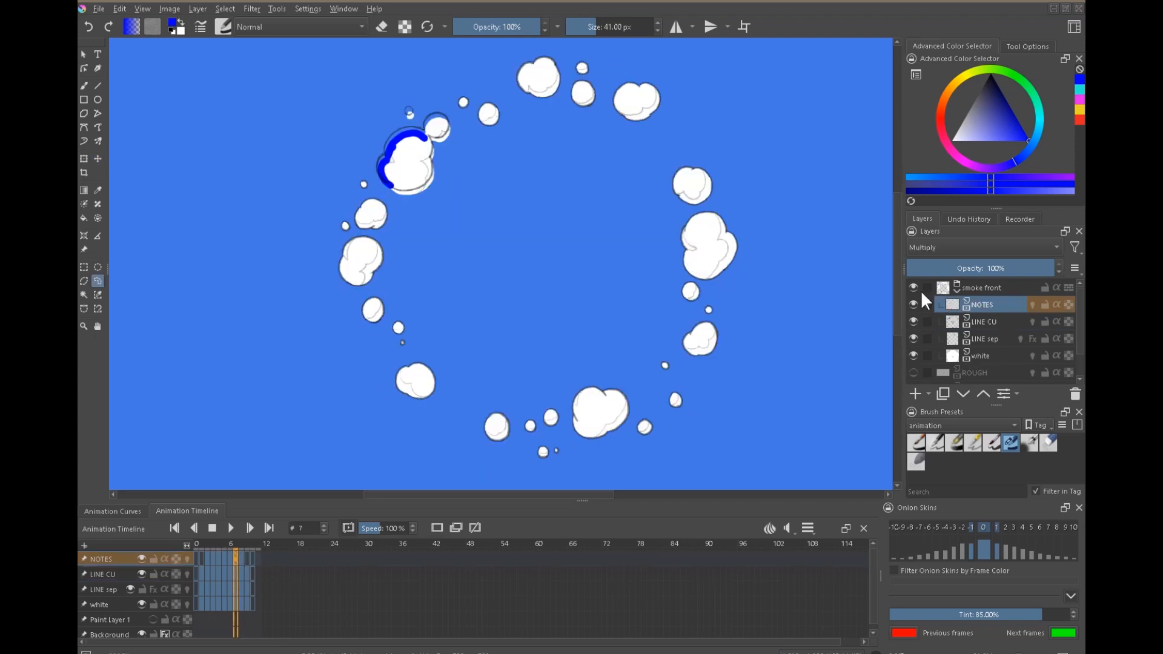
key(Left)
key(Right)
scroll(408, 166, up, 6)
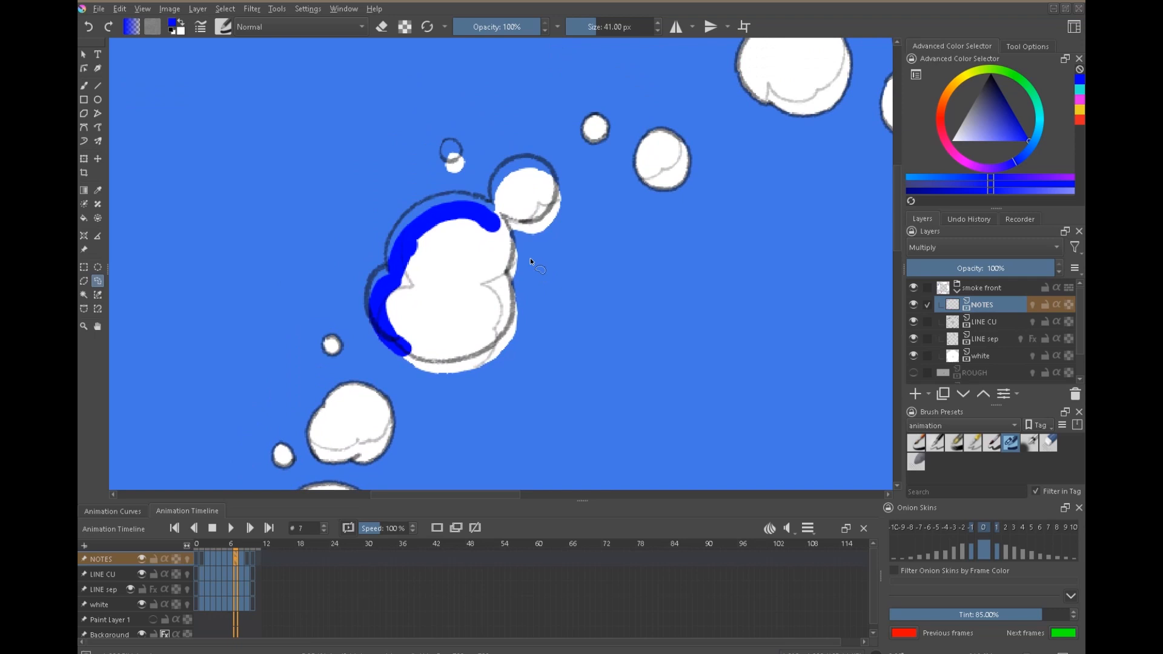
Hide the NOTES, LINE sep and white layers, leaving LINE CU selected and visible with onion skins on.
click(142, 604)
click(131, 590)
click(142, 574)
click(141, 558)
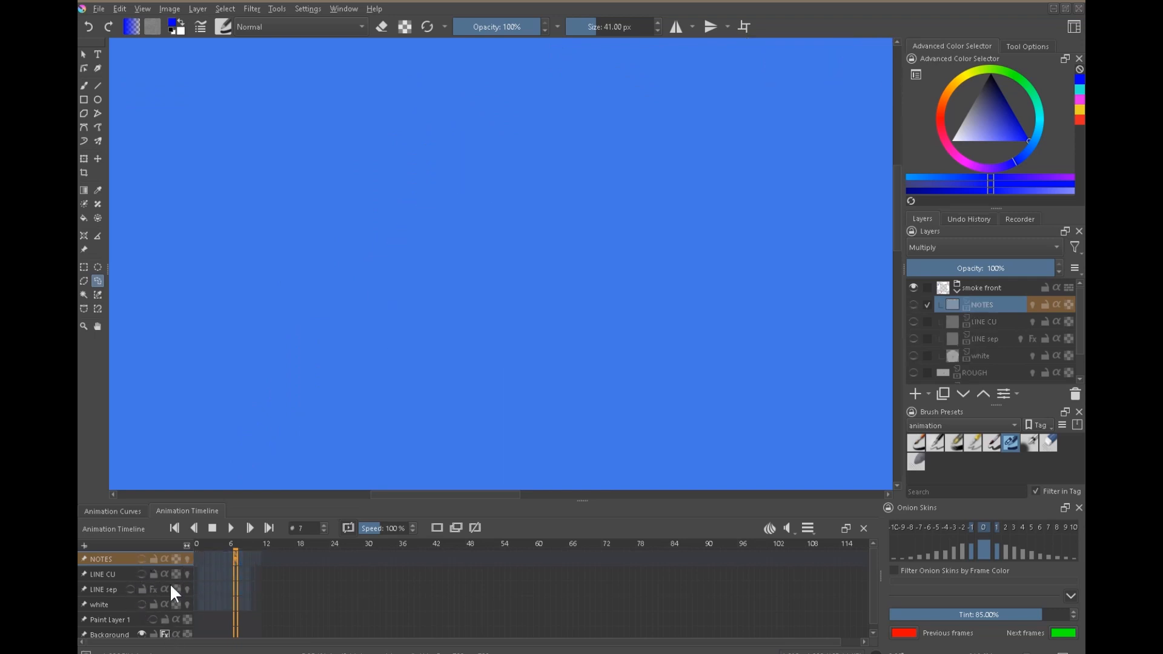
click(117, 573)
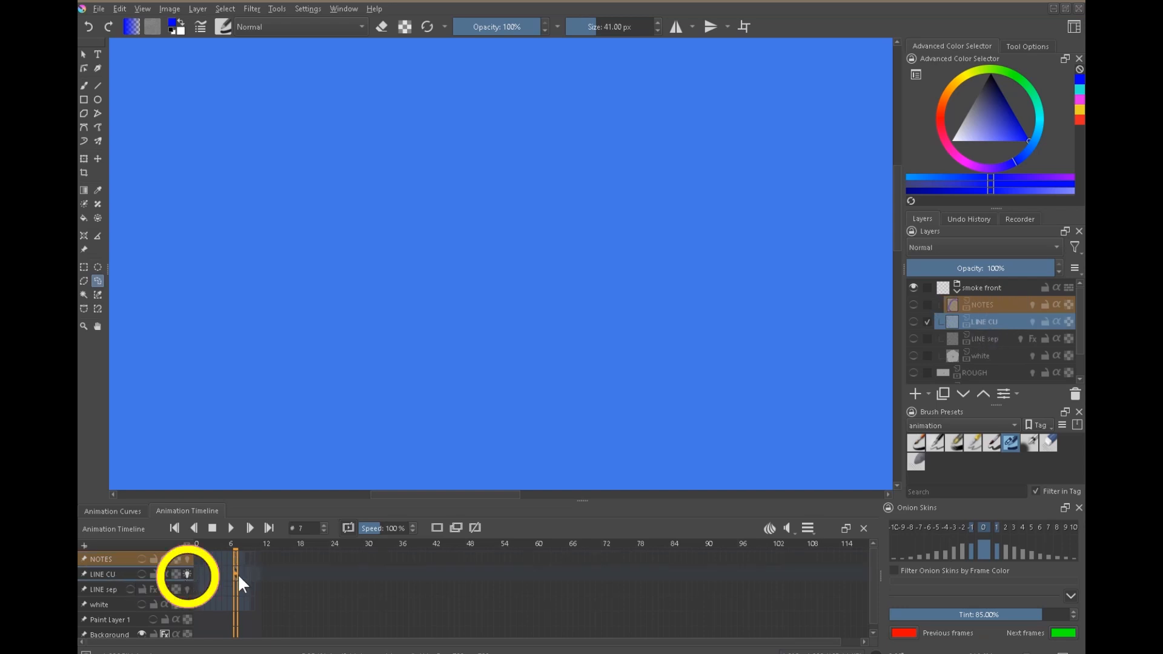
click(141, 574)
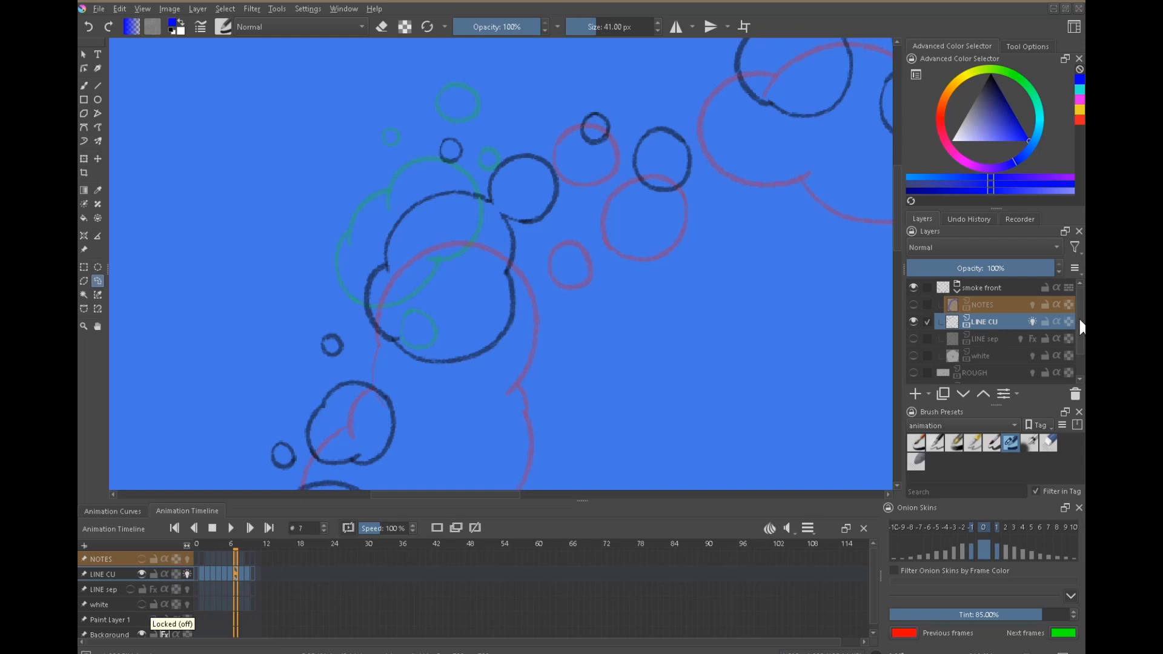
Disable the Background layer's style for a white canvas and compare the line drawings of frames 7 and 8.
scroll(1075, 379, down, 2)
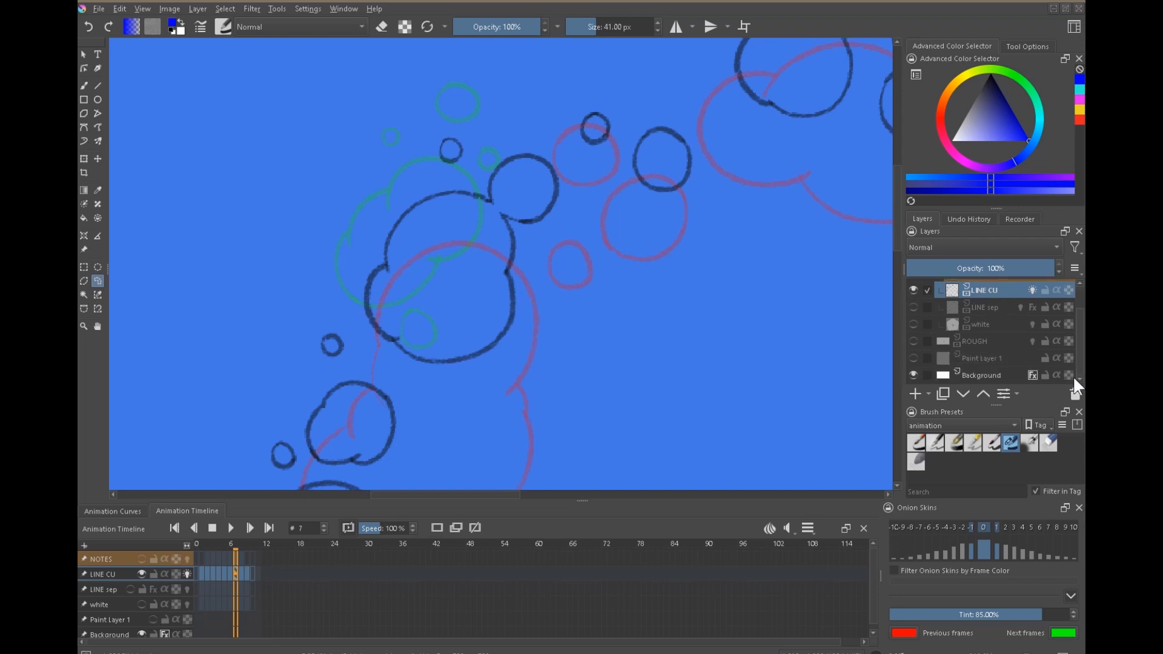
click(1032, 376)
scroll(1077, 357, up, 2)
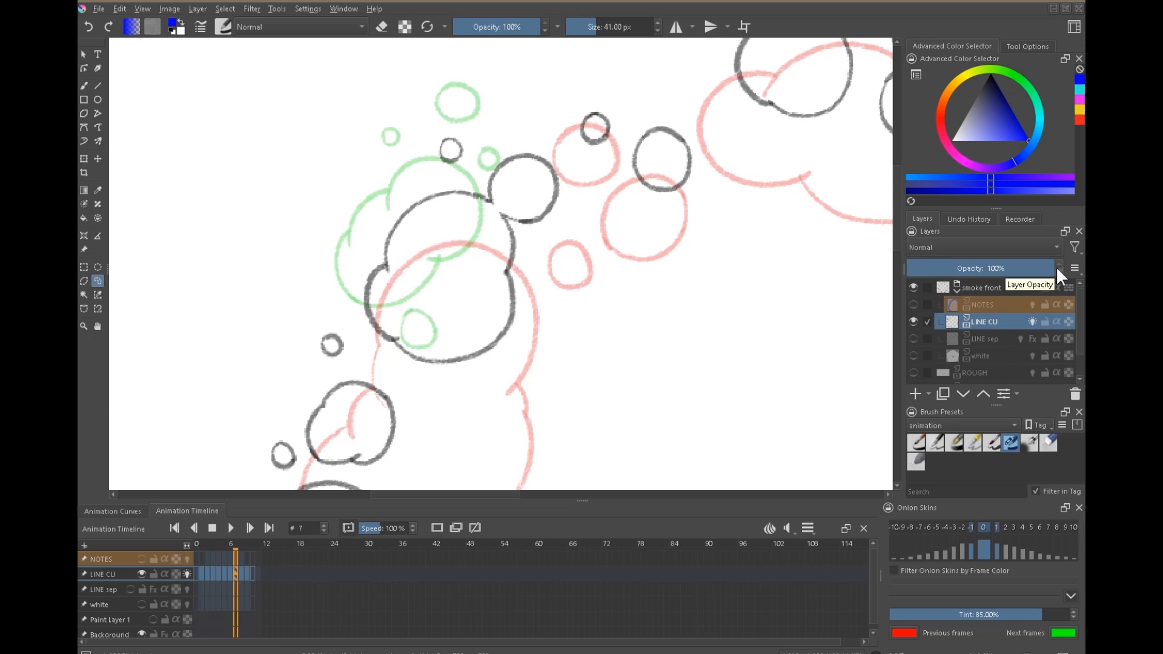
key(Right)
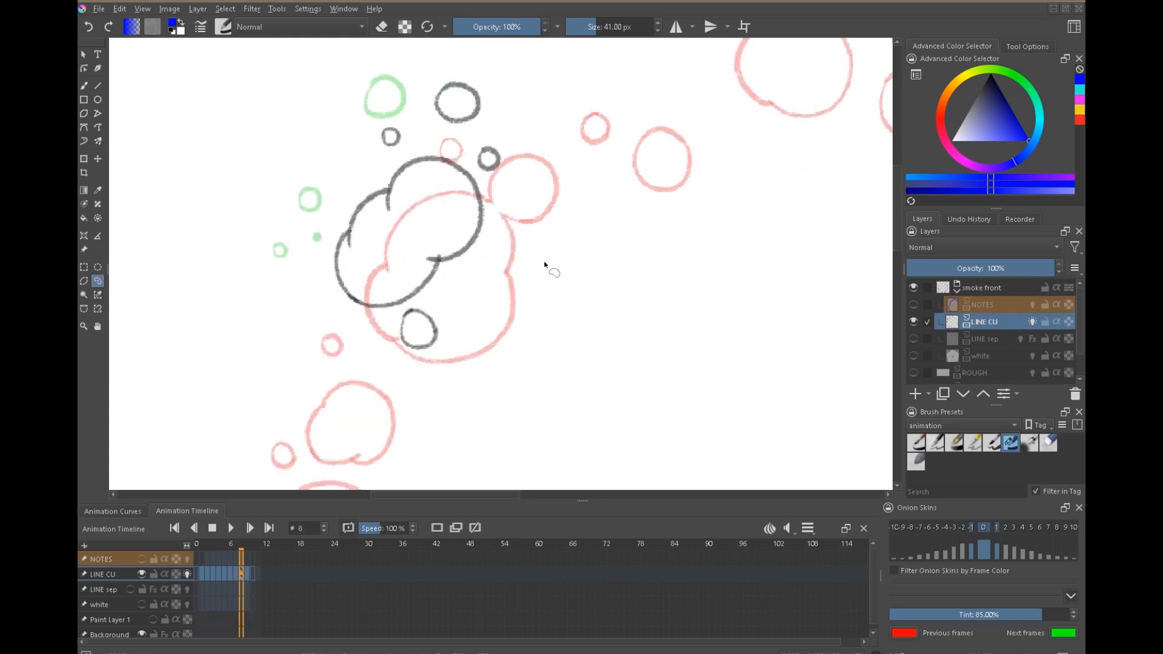
key(Left)
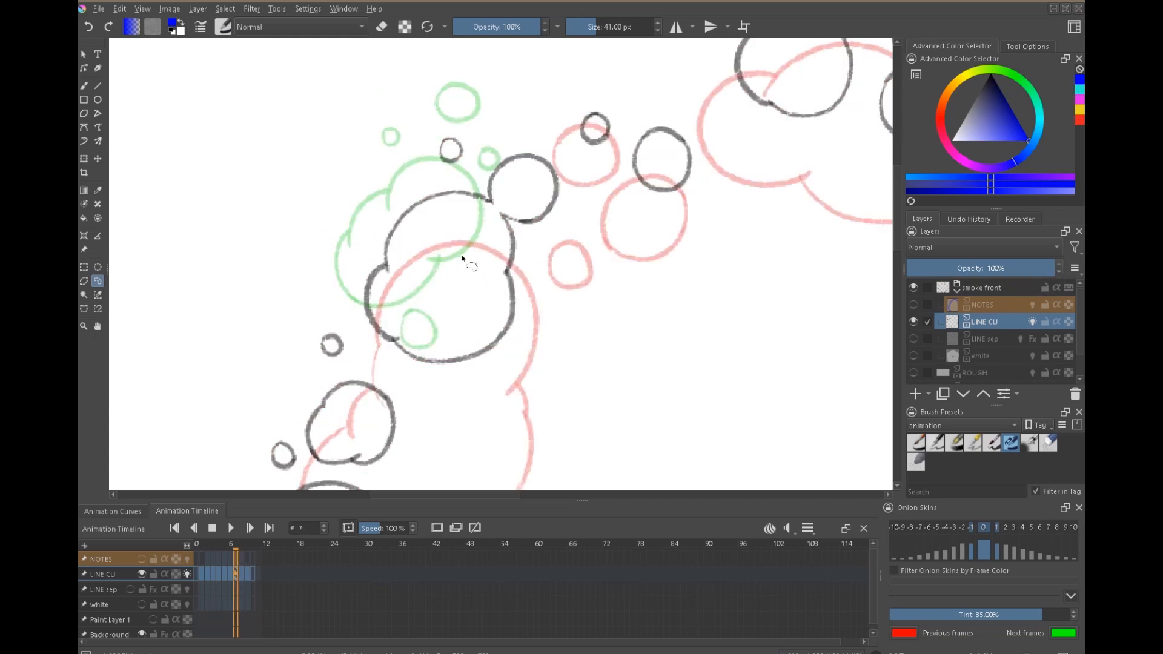
Compare the frame 6 and 7 outlines with onion skins temporarily off, checking the NOTES marks briefly, and restore the onion skins.
click(187, 573)
key(Right)
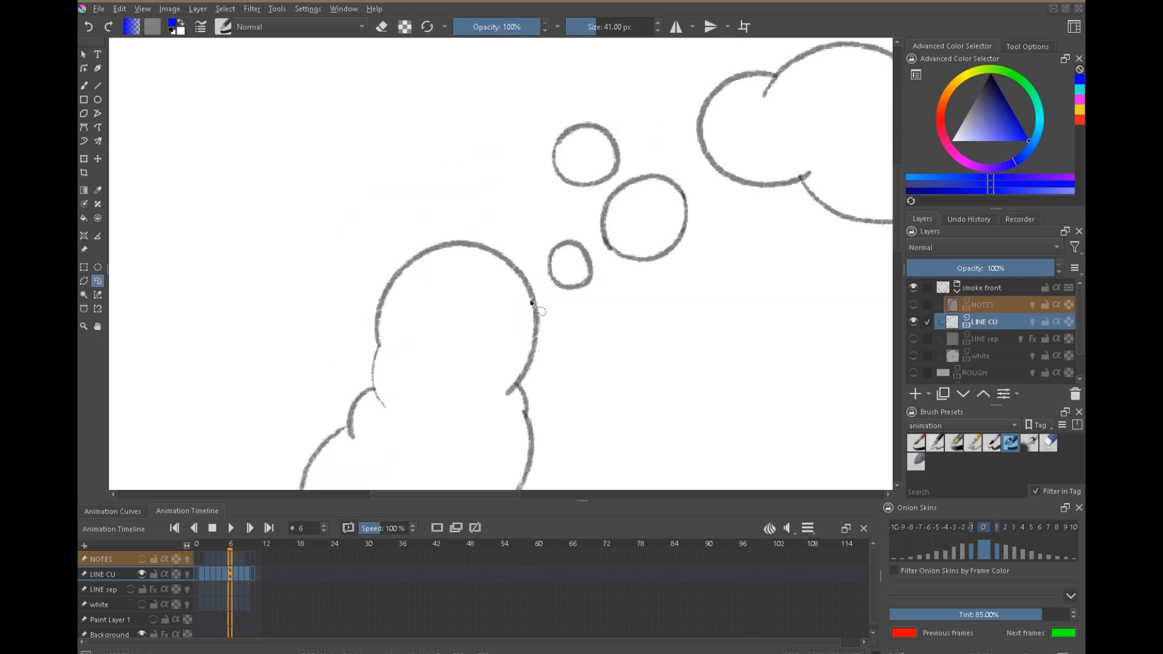
key(Left)
click(140, 559)
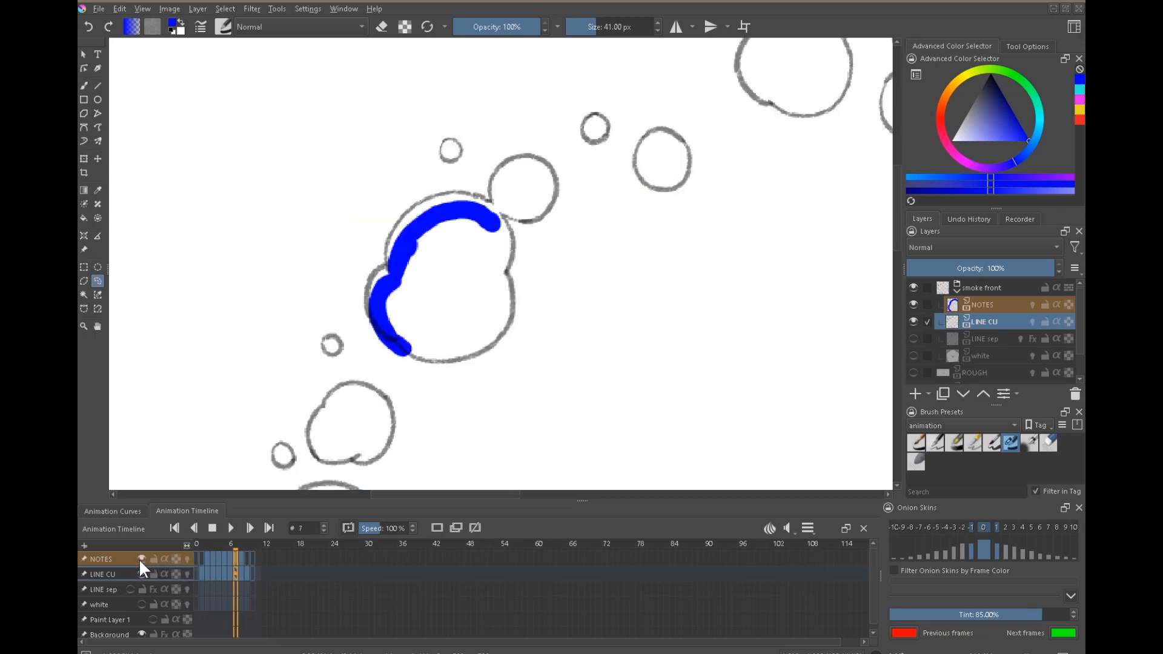
click(140, 558)
key(Right)
key(Left)
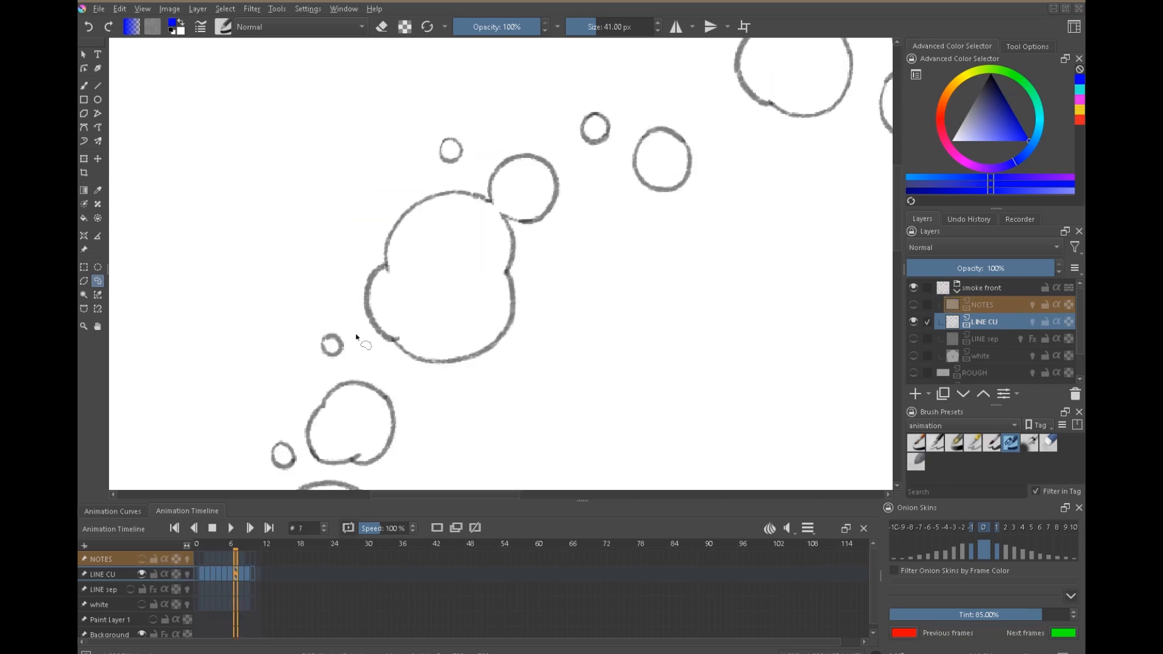
click(186, 573)
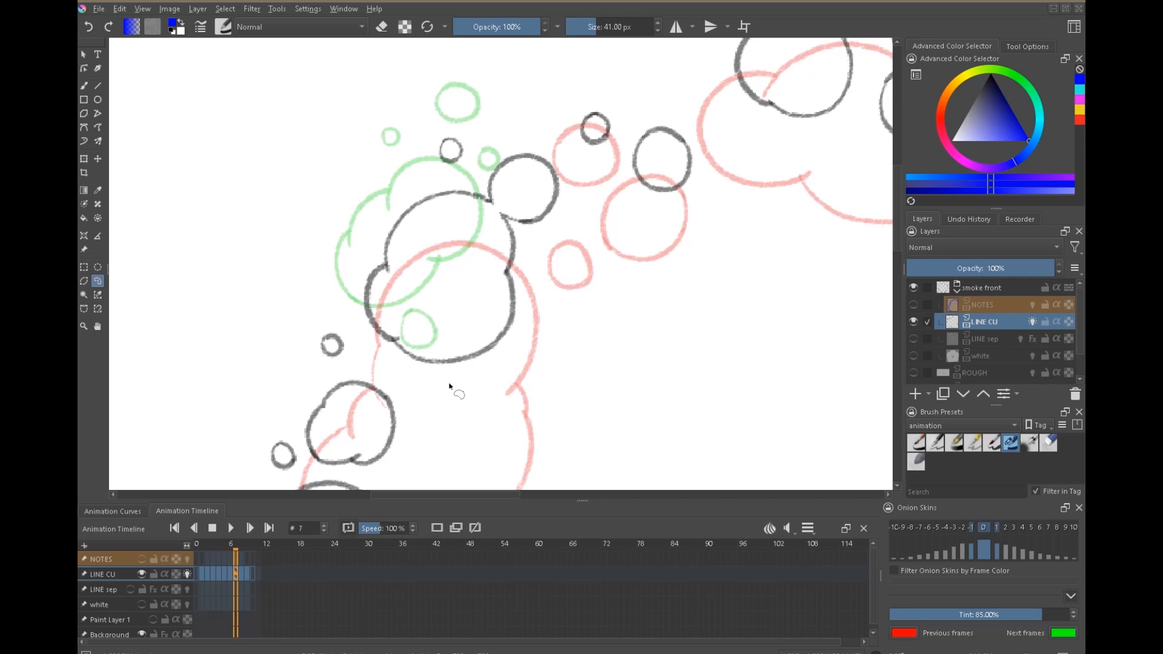
With the first animation brush preset in eraser mode, erase the lower outline of the large upper-left puff on frame 7.
key(e)
click(916, 441)
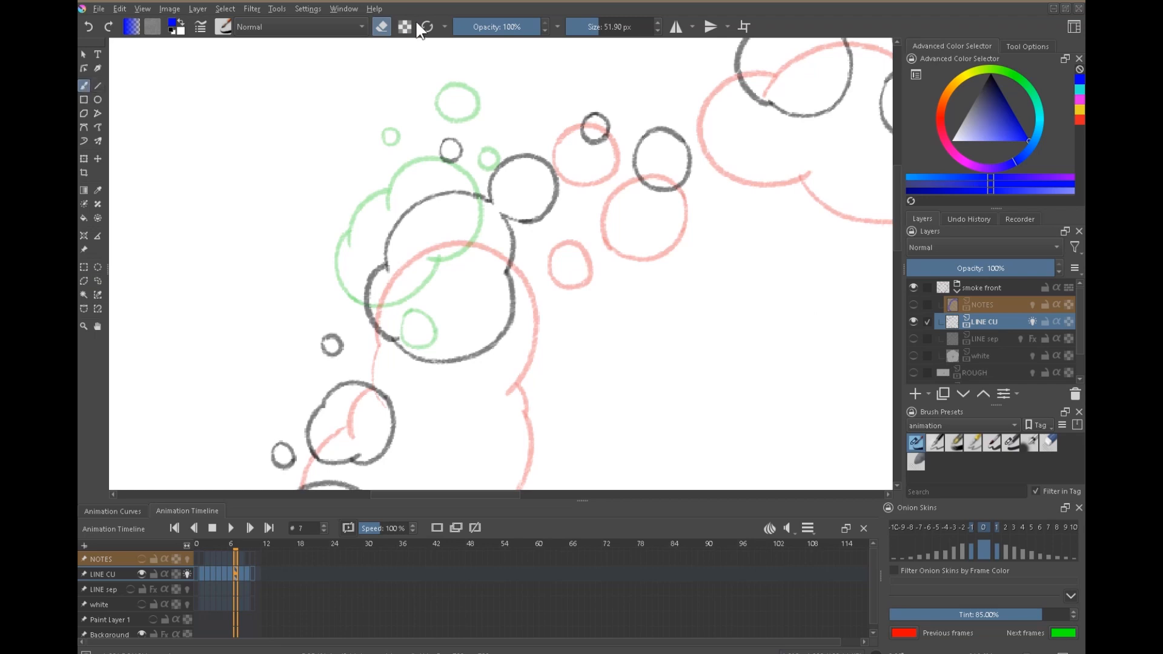
mouse_move(388, 341)
mouse_down()
mouse_move(428, 368)
mouse_move(485, 351)
mouse_up()
drag(529, 389, 500, 315)
drag(385, 290, 354, 259)
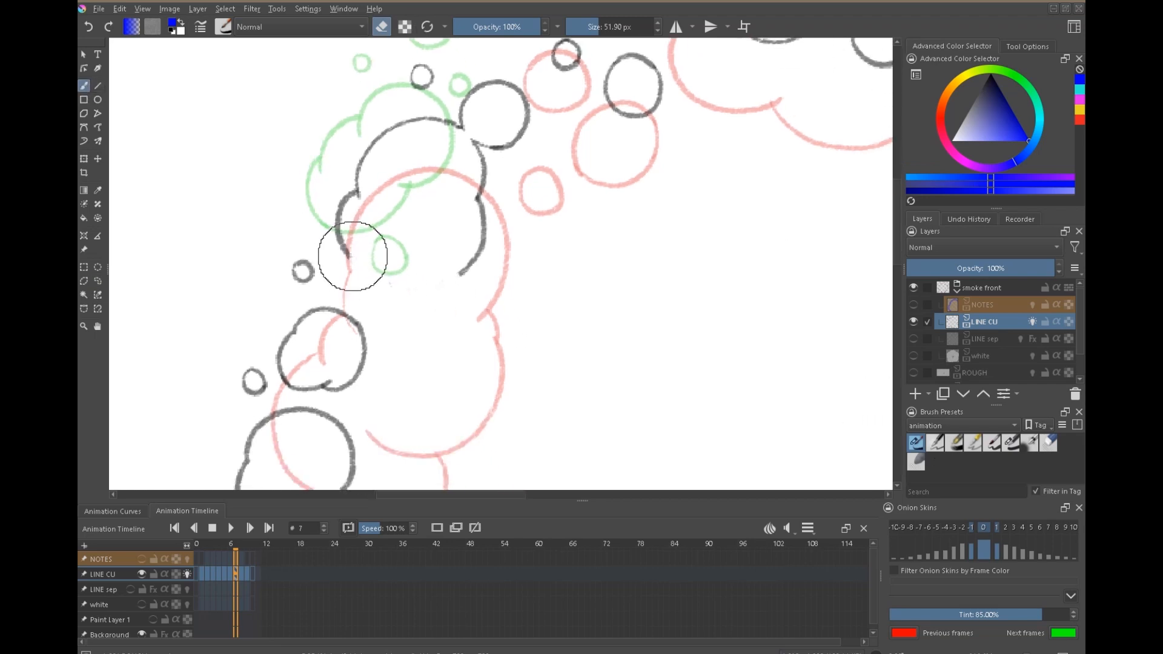
Redraw the large puff's lower outline in black at 58% opacity as a rounded bulge, with a small round puff beneath it.
key(e)
drag(994, 93, 990, 72)
drag(350, 254, 381, 315)
click(504, 27)
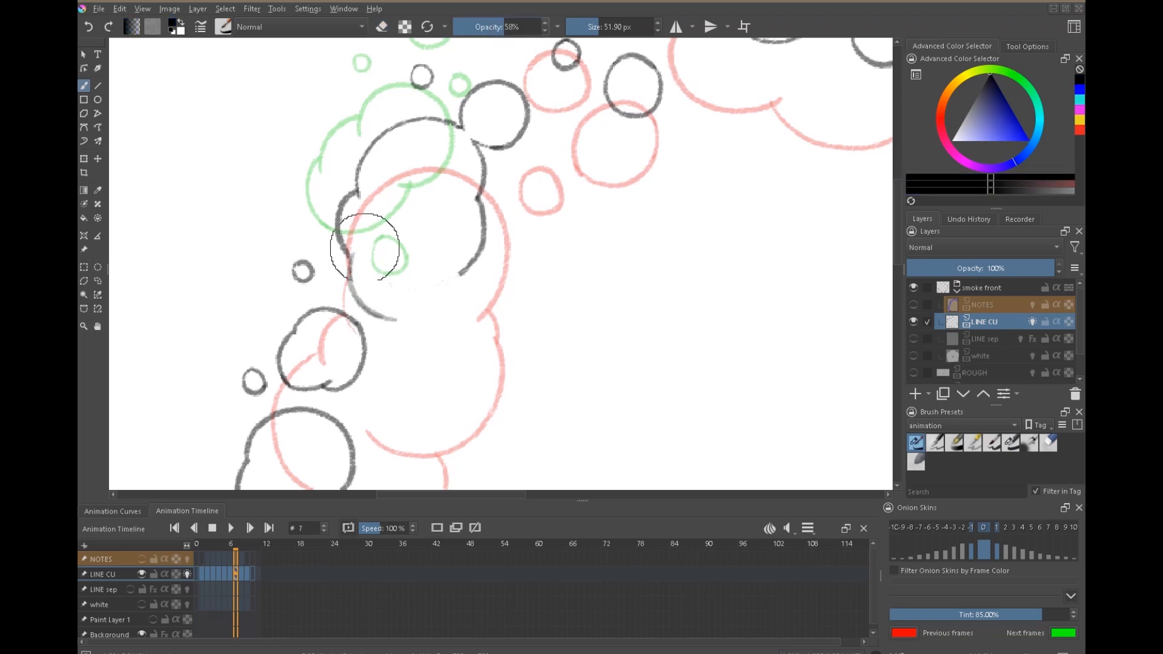
mouse_move(350, 256)
mouse_down()
mouse_move(402, 327)
mouse_move(426, 314)
mouse_up()
drag(459, 261, 415, 318)
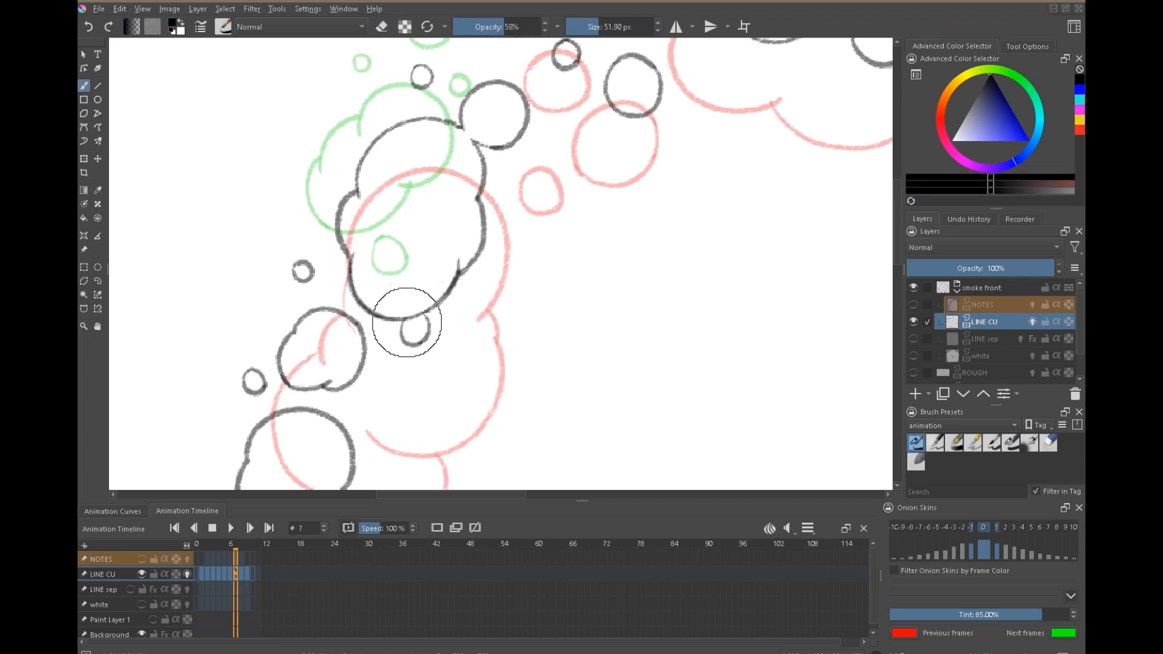
Turn off the LINE CU onion skins and flip through frames 6, 7 and 8 to examine the redrawn puff's motion.
click(186, 574)
key(Right)
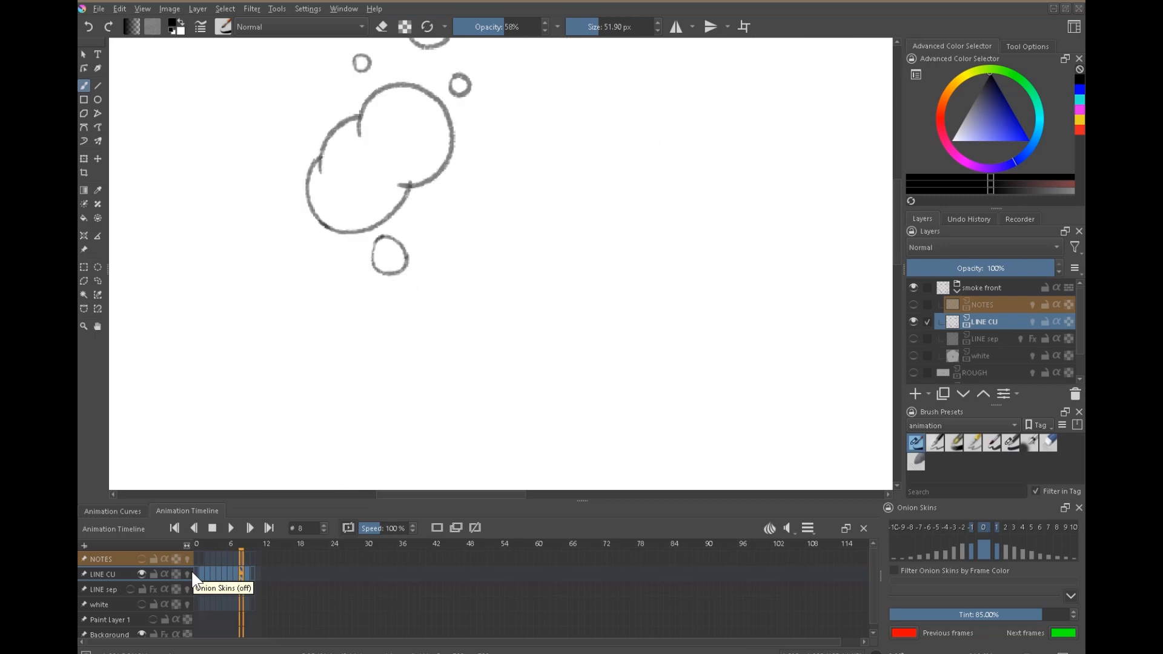
key(Left)
key(Left)
key(Right)
key(Right)
key(Left)
key(Left)
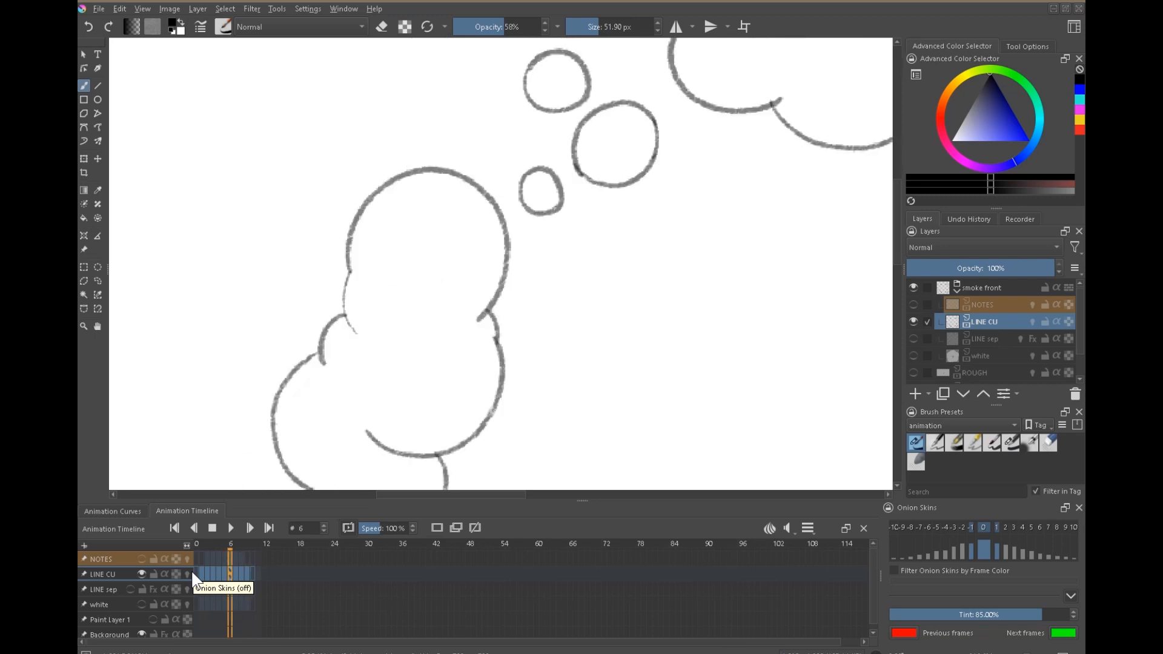
key(Right)
key(Right)
key(Left)
key(Left)
key(Right)
Flip through the frames from 5 to 8 to examine how the detached round puffs travel outward beside the large puff.
key(Left)
drag(578, 224, 587, 405)
key(Right)
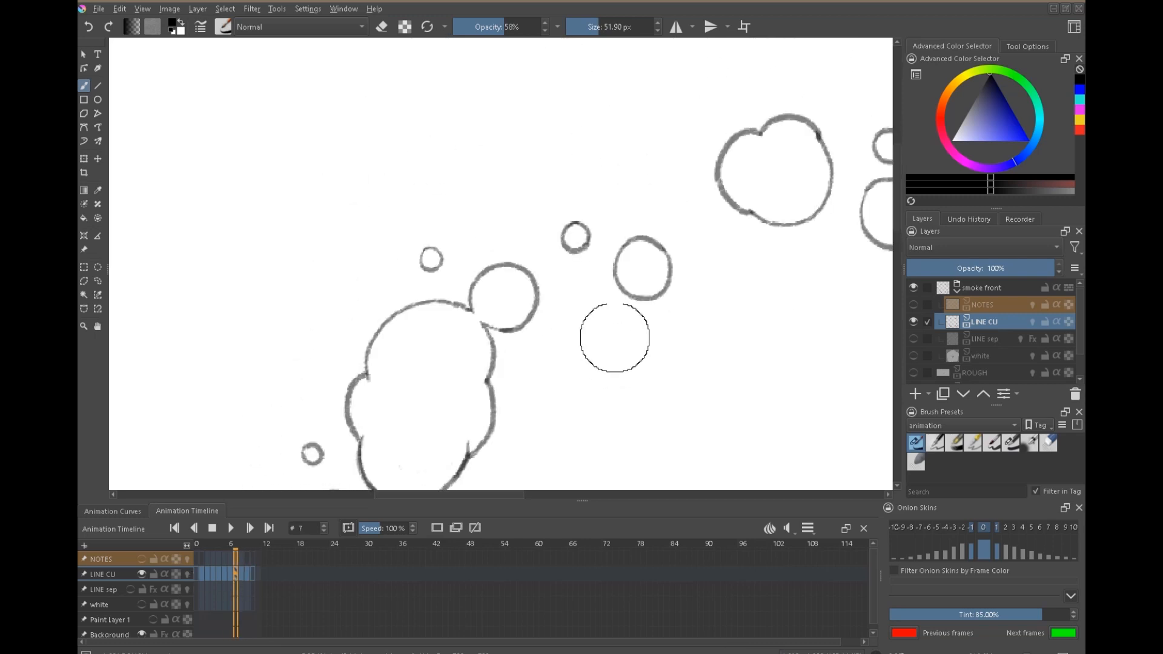
key(Right)
key(Left)
key(Left)
key(Left)
key(Right)
key(Right)
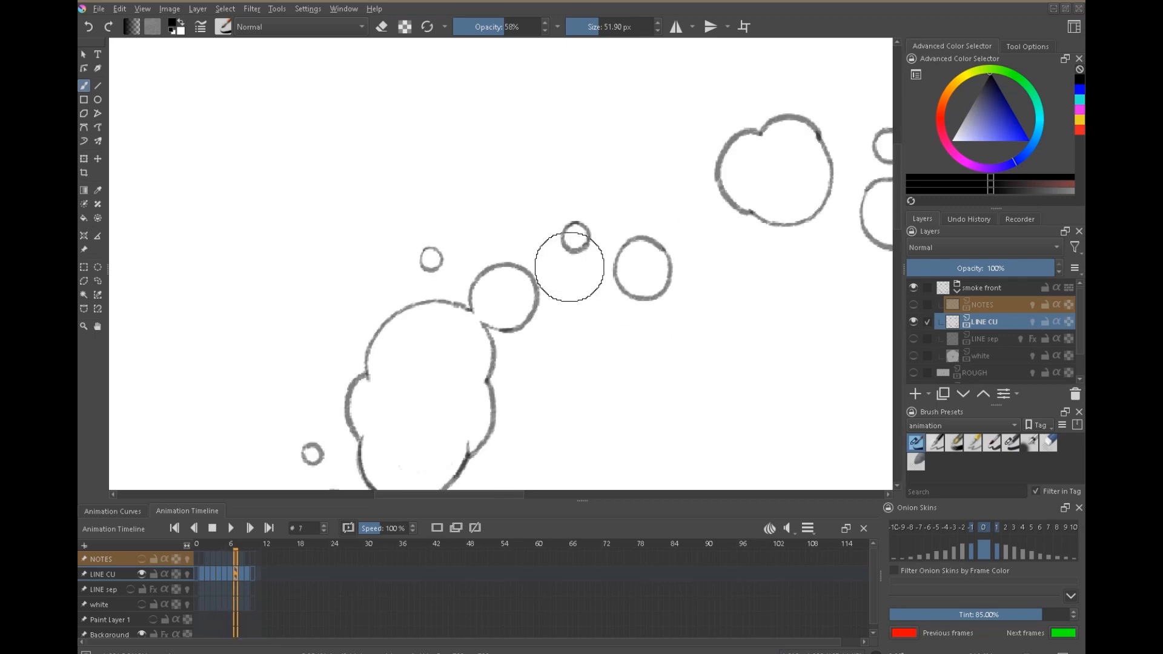
key(Left)
key(Left)
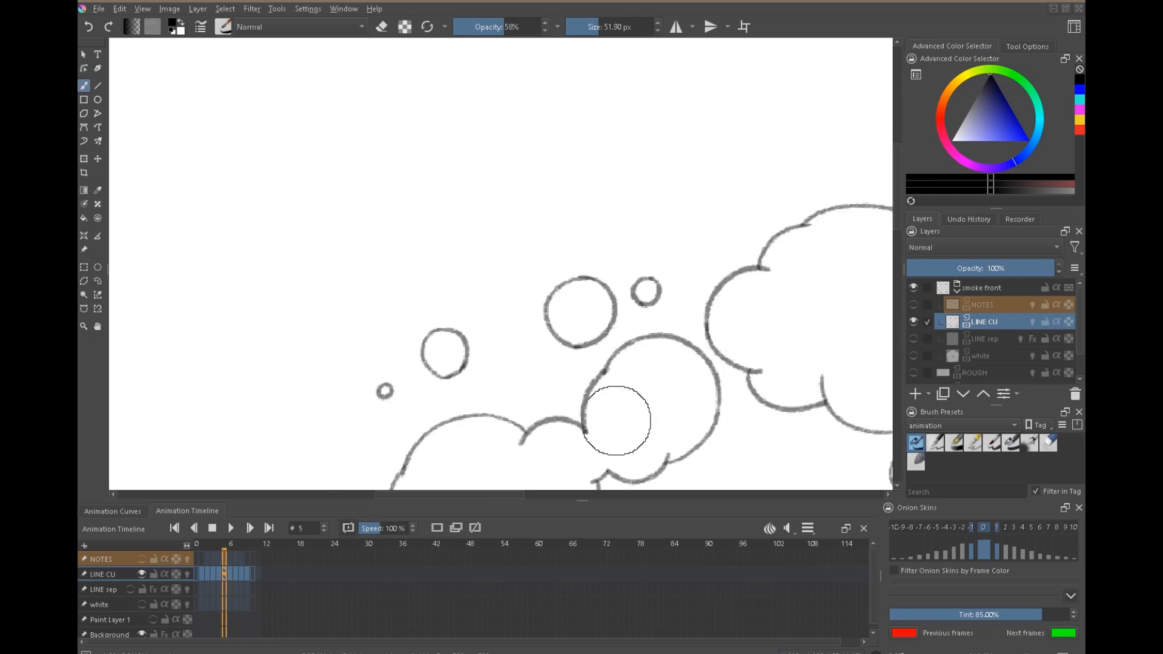
key(Right)
key(Right)
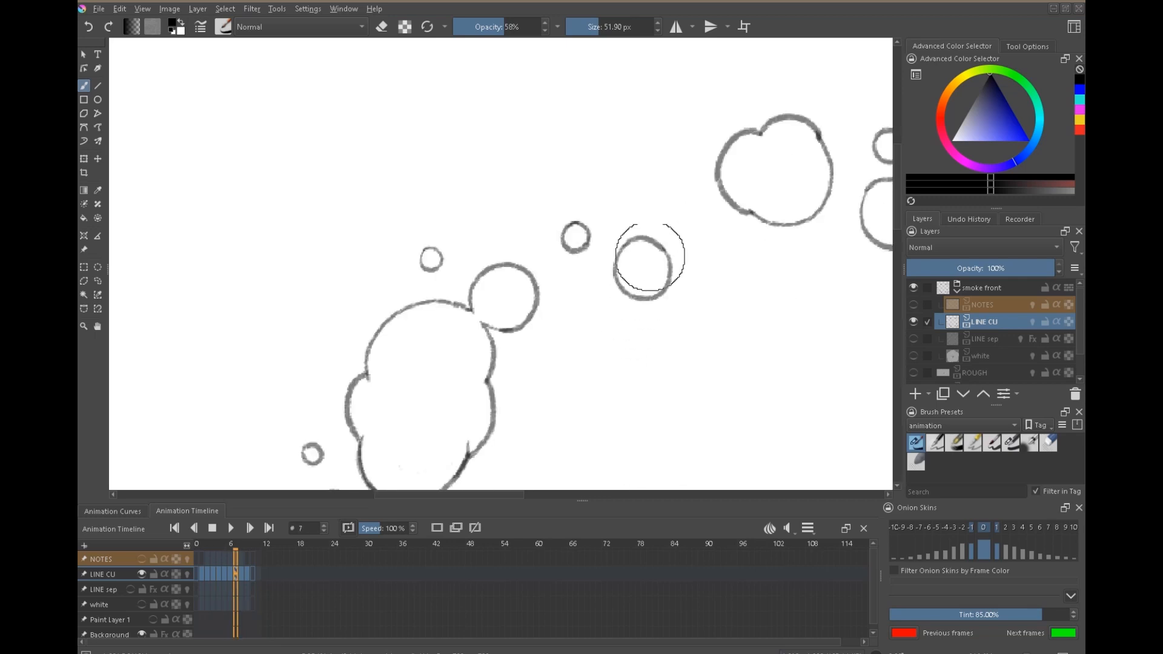
key(Left)
key(Right)
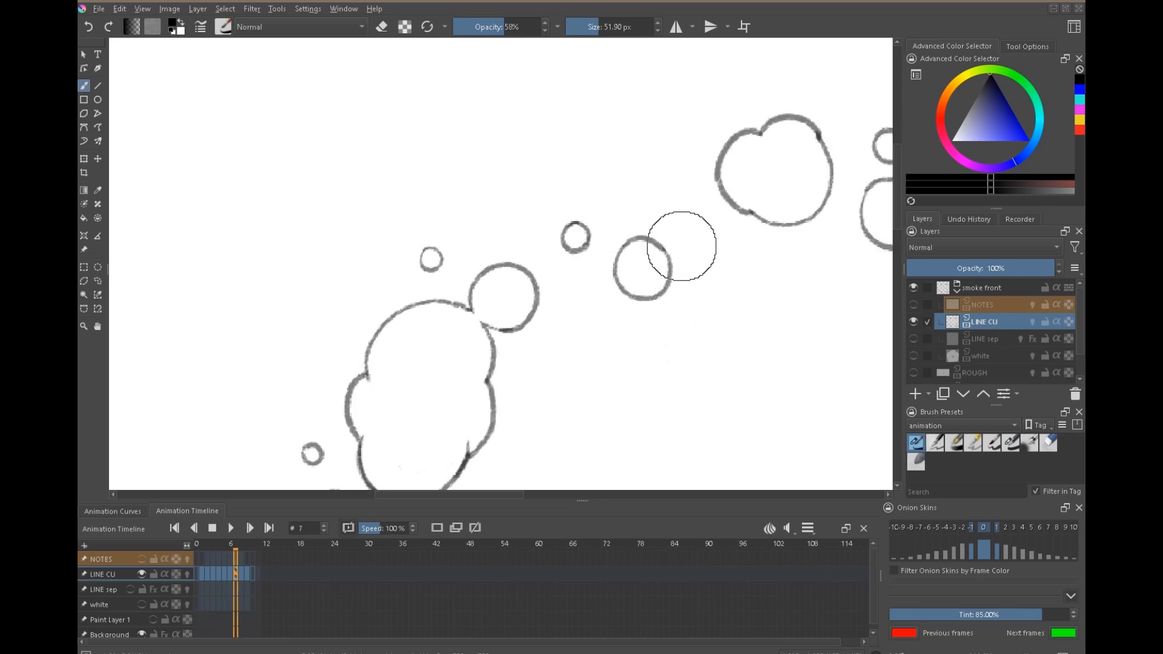
key(Left)
key(Right)
Lasso the two detached round puffs to the upper right of frame 7's large puff, move them slightly up and left, and deselect.
key(l)
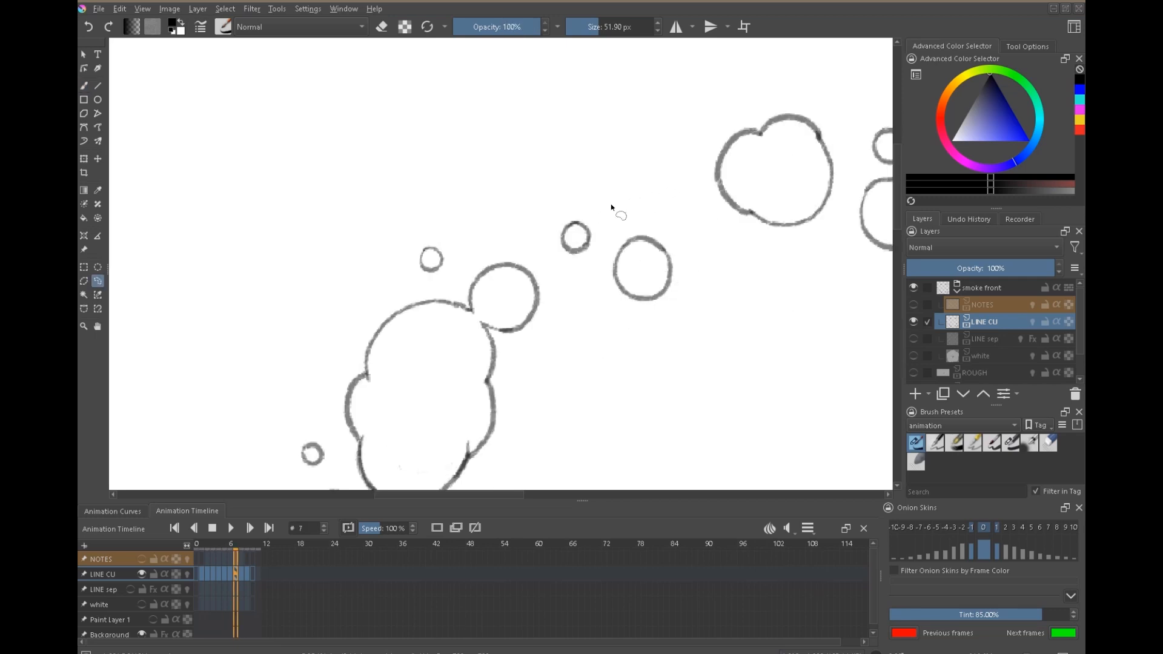
drag(604, 194, 678, 209)
key(v)
key(ctrl+shift+a)
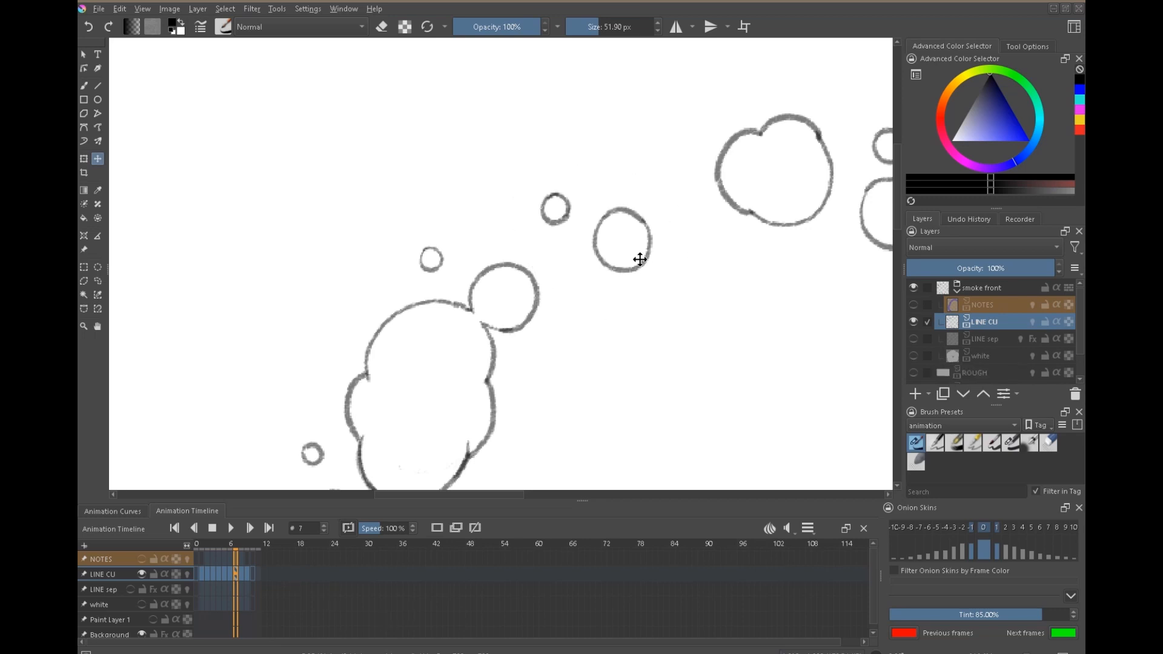
Draw five tiny round puffs around the two moved puffs on frame 7 in black at 58% opacity, checking frame 6 for placement.
key(b)
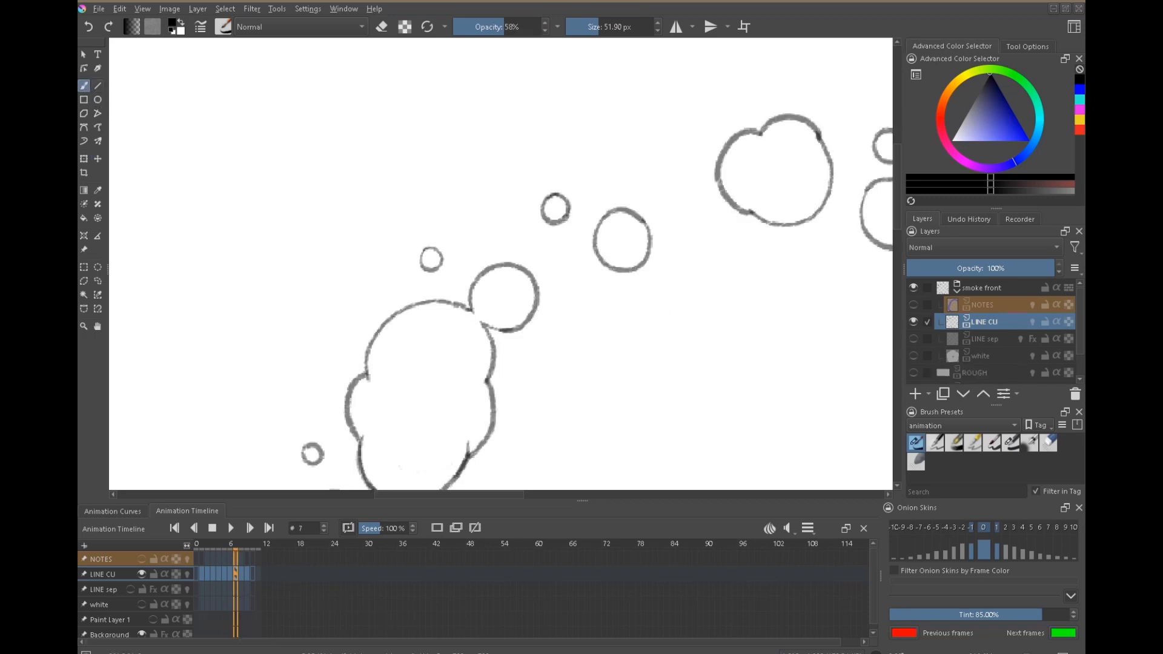
drag(516, 240, 513, 230)
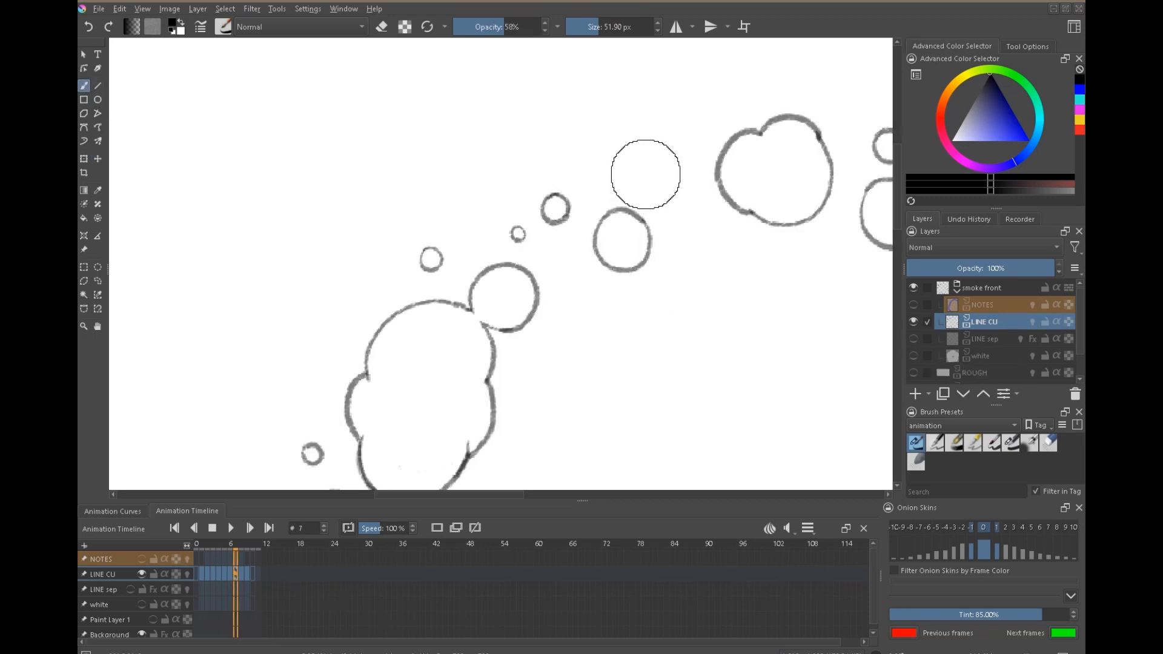
drag(645, 173, 613, 163)
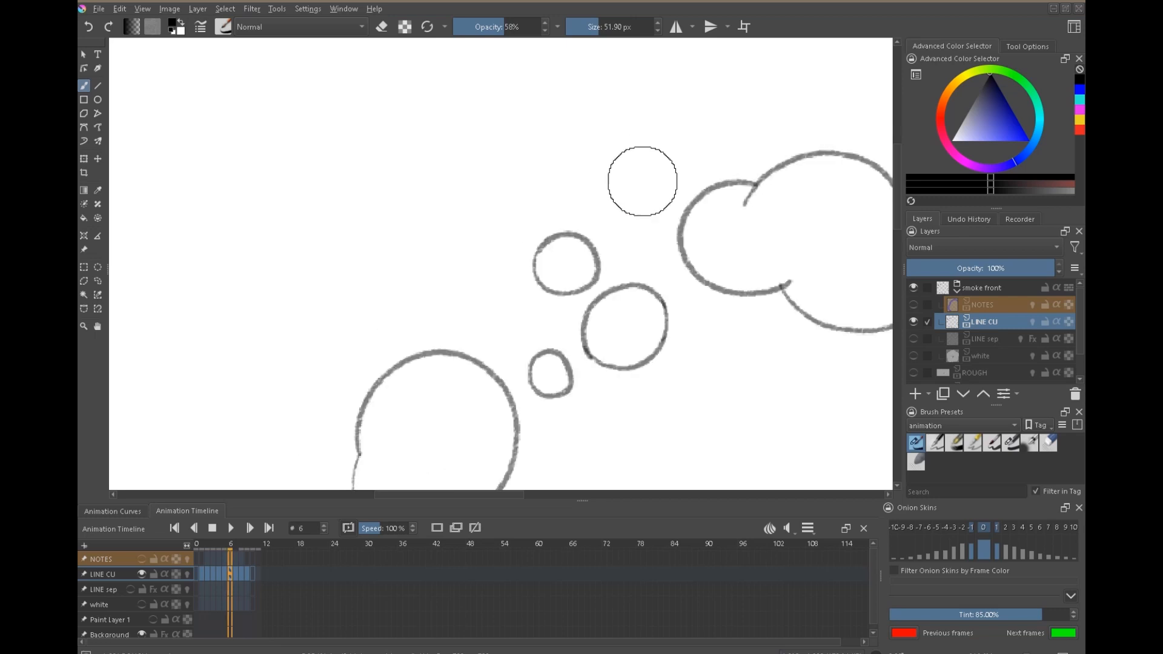
mouse_move(603, 282)
mouse_down()
mouse_move(595, 287)
mouse_move(603, 282)
mouse_up()
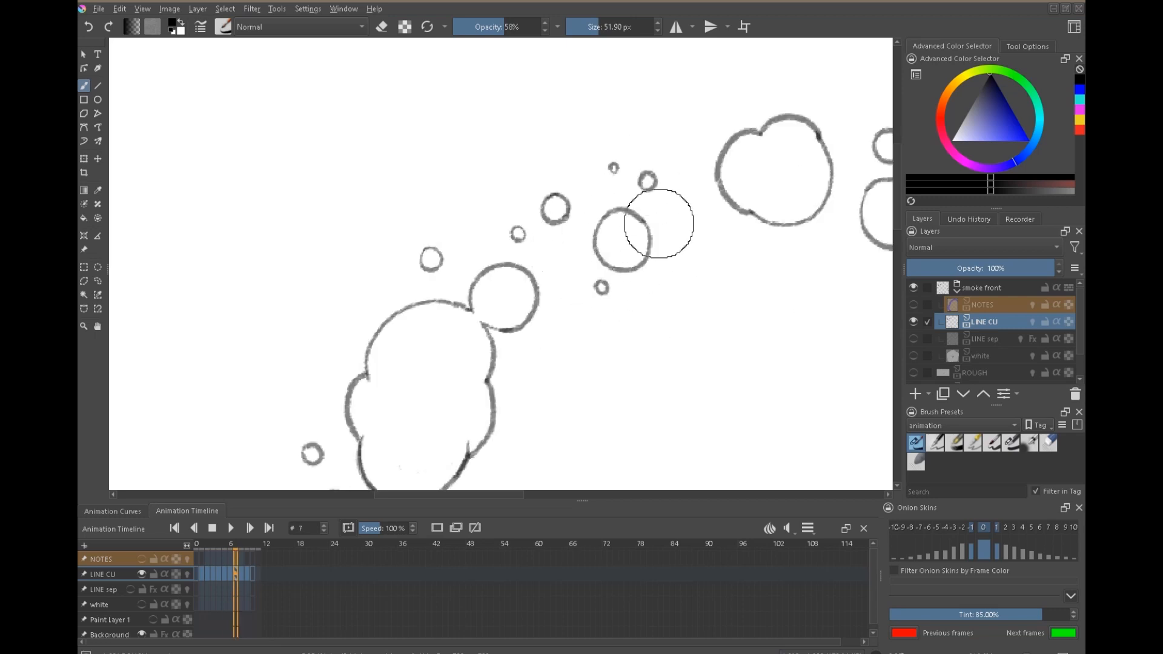
drag(539, 164, 538, 165)
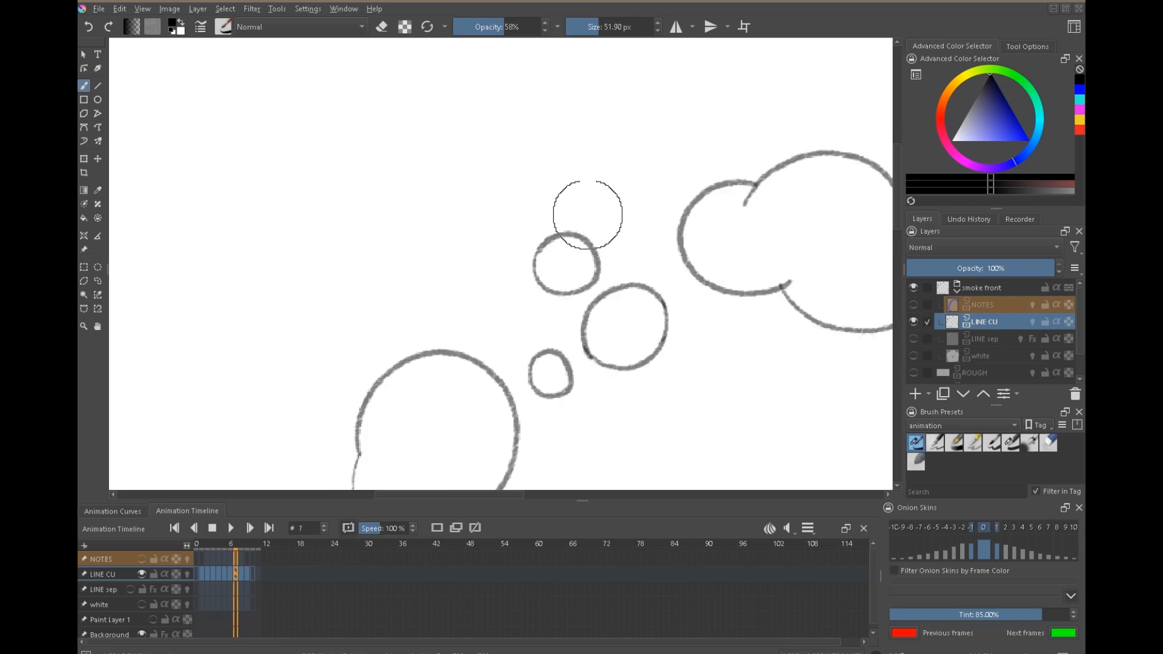
Play the whole line animation from frame 1 to examine the corrected break-up of the ring.
drag(693, 286, 638, 324)
drag(743, 363, 585, 250)
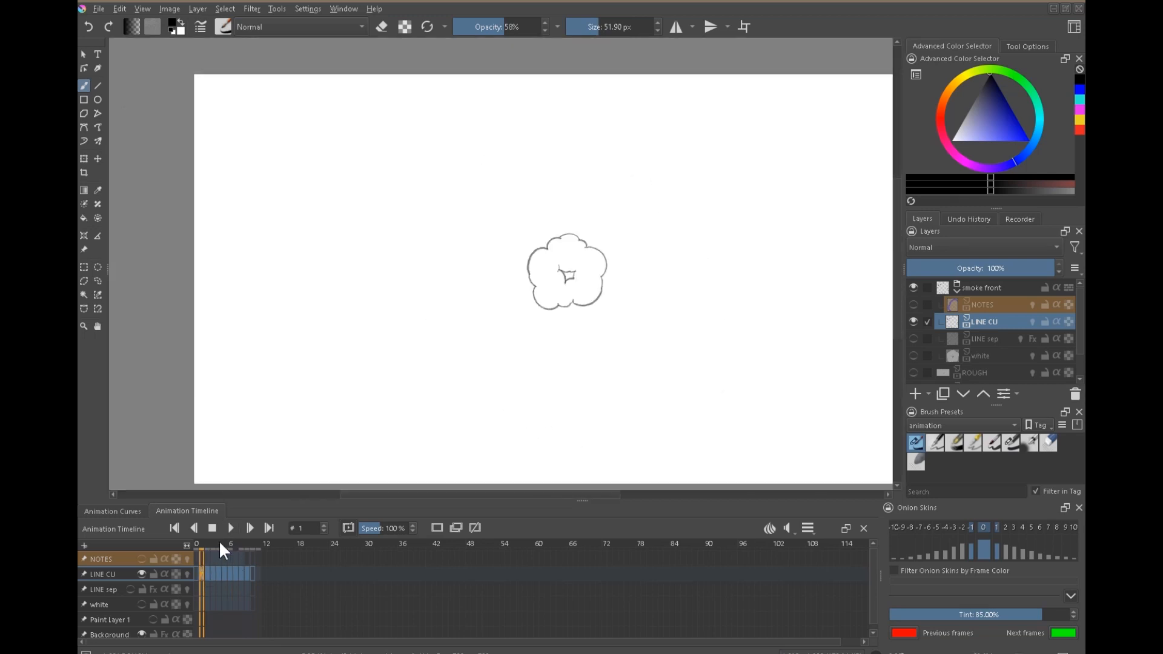
click(231, 527)
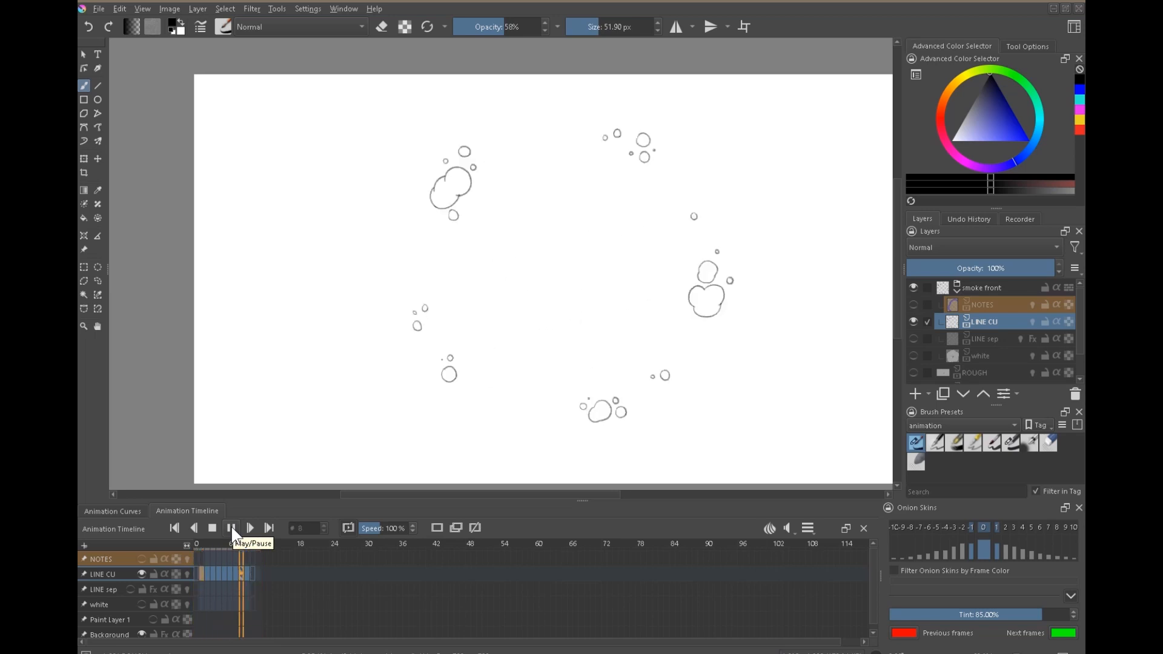
click(209, 549)
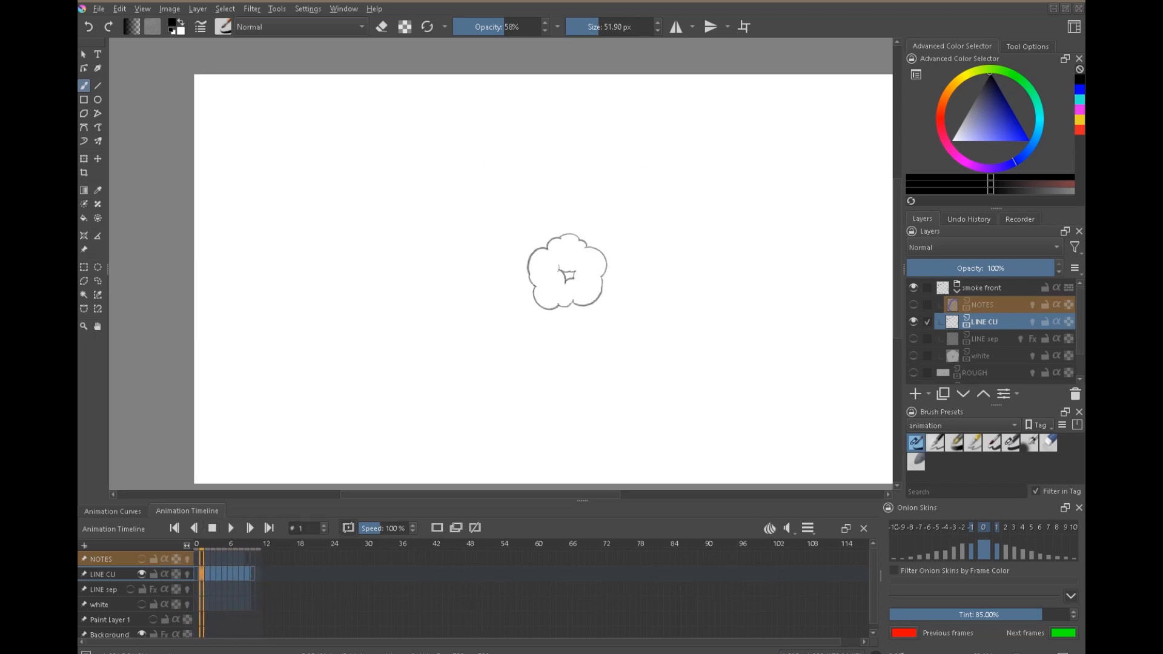
Hide the Background layer and show the white fill layer.
scroll(921, 370, down, 2)
click(915, 375)
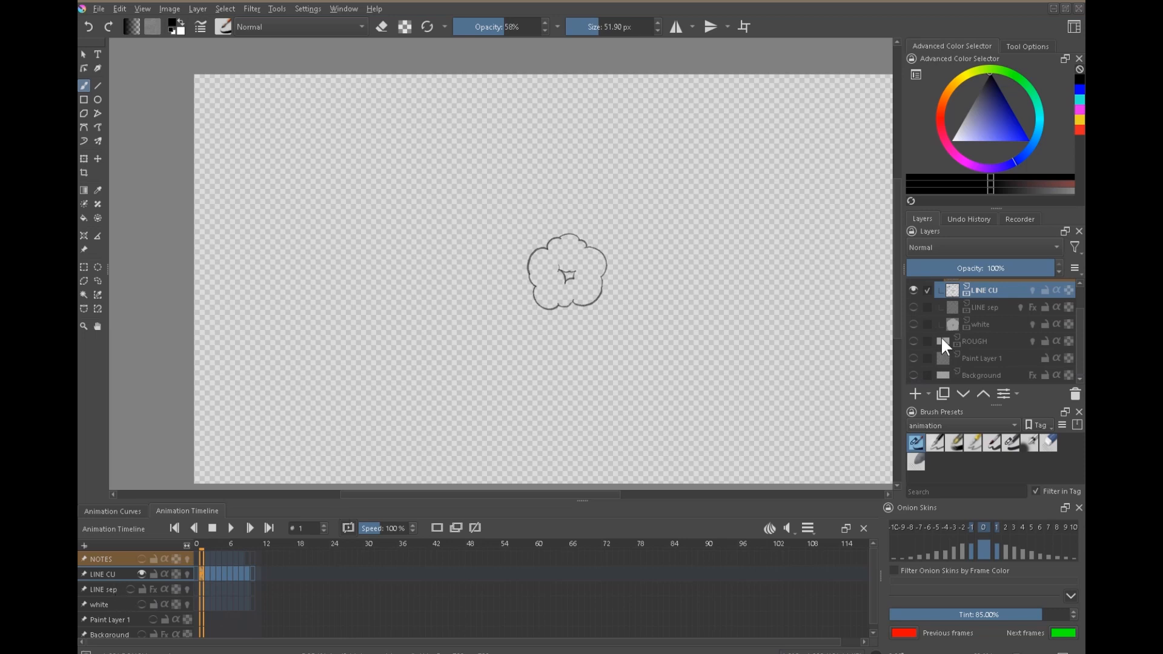
click(914, 325)
scroll(914, 325, up, 2)
drag(569, 298, 676, 209)
Step through frames 2 to 7 to examine how well the white fills match the corrected LINE CU outlines.
click(207, 574)
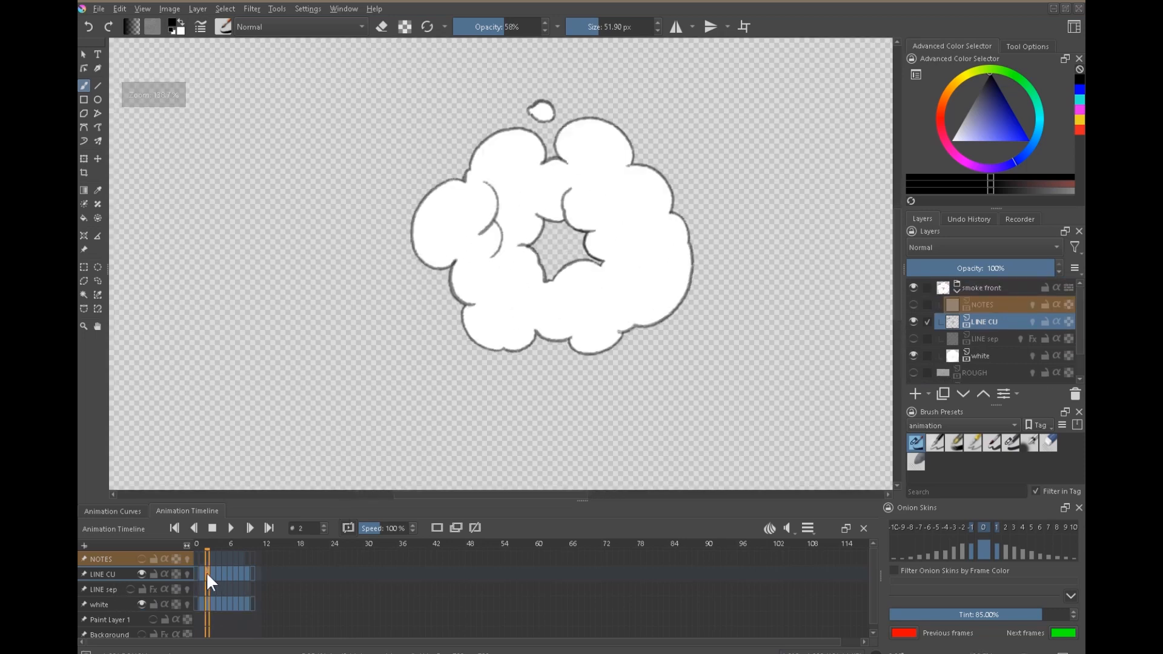
click(225, 573)
drag(558, 269, 569, 411)
click(230, 570)
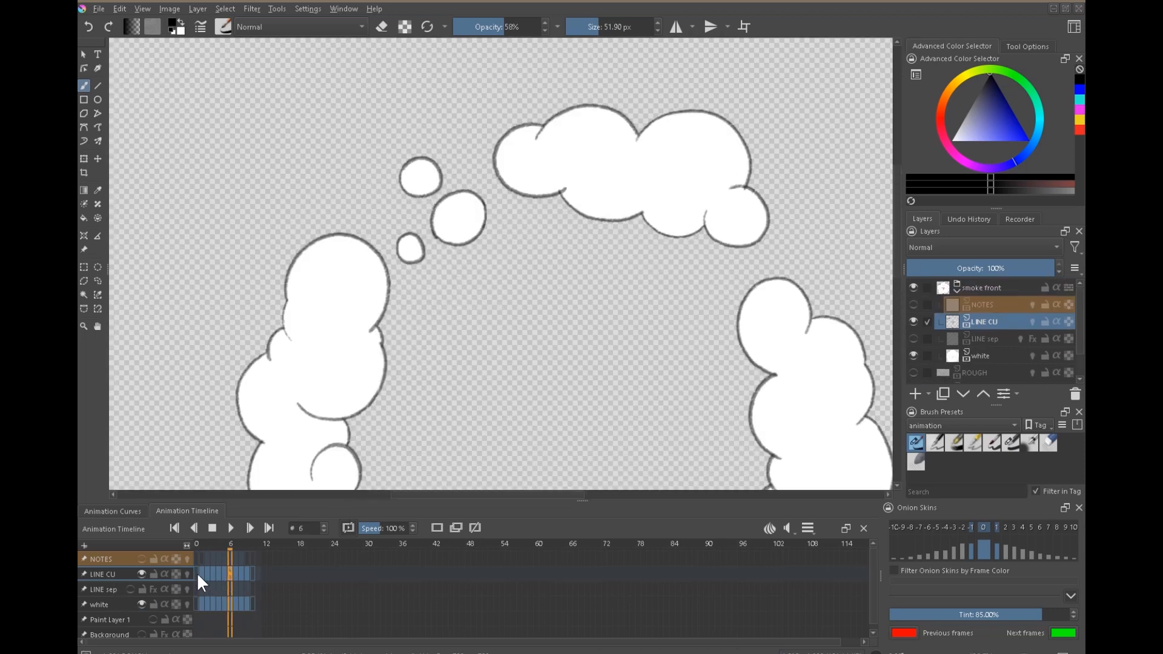
click(204, 569)
key(Right)
key(Right)
key(Right)
key(Right)
key(Right)
key(Right)
drag(528, 346, 624, 304)
Lasso the redrawn upper-left puffs on frame 7, clear their outdated fill on the white layer, and deselect.
key(l)
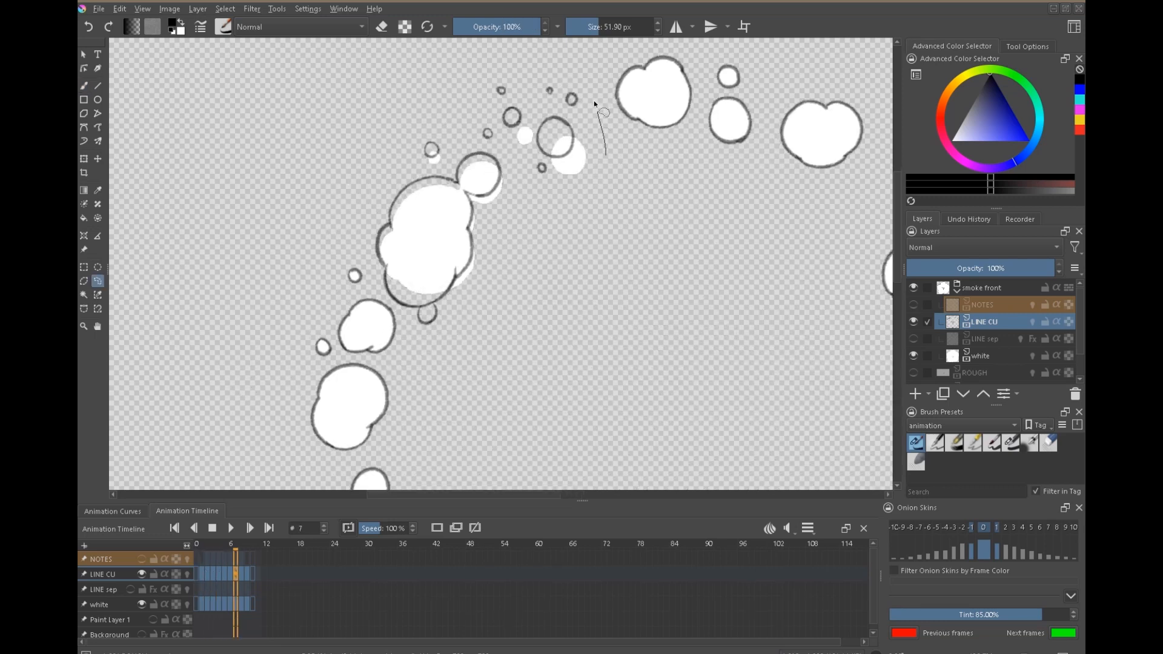
mouse_move(404, 325)
mouse_down()
mouse_move(484, 337)
mouse_move(625, 222)
mouse_up()
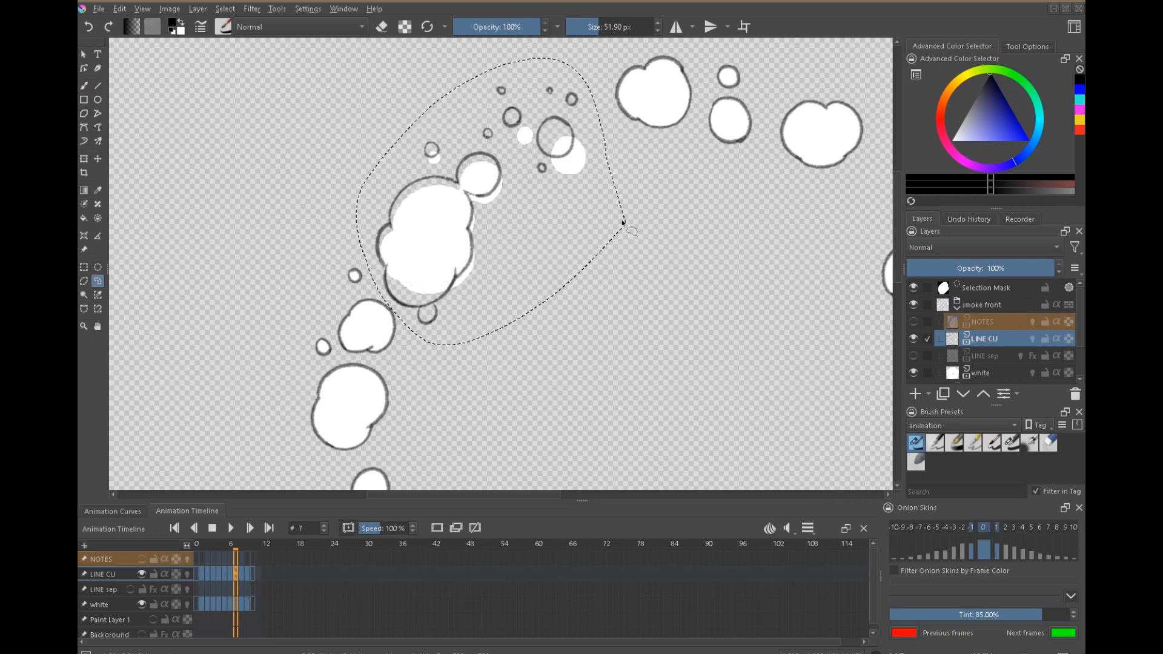
click(955, 374)
key(Delete)
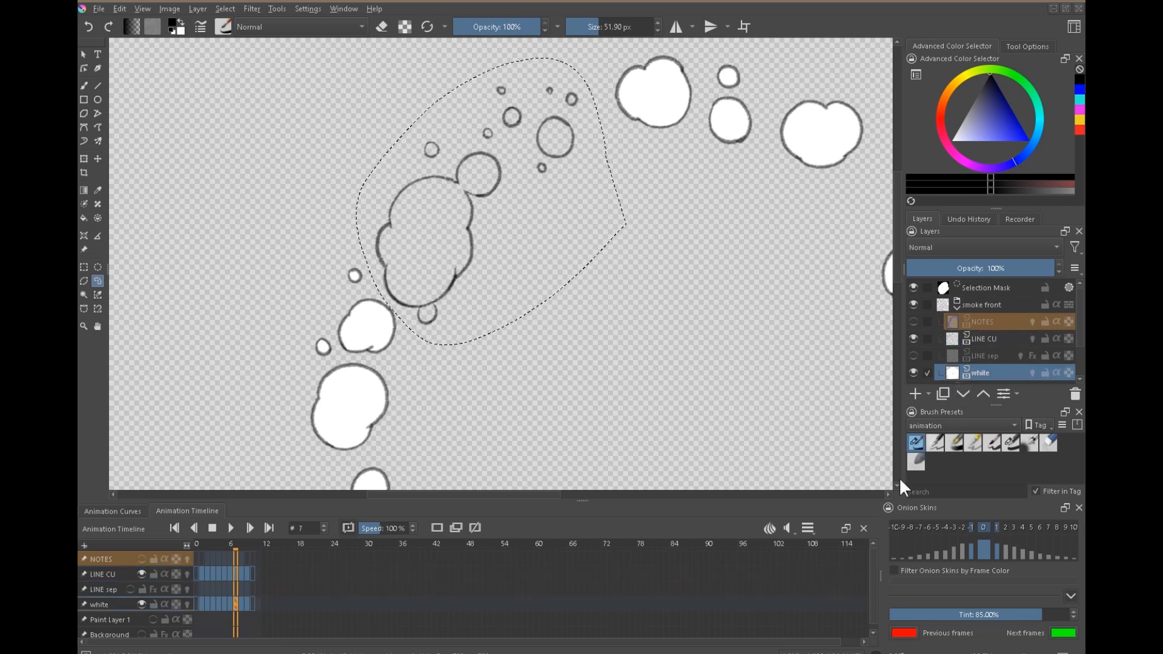
key(ctrl+shift+a)
Trace selections along the large puff's outline and its three neighbouring round puffs, fill them with white, and deselect.
scroll(544, 312, up, 2)
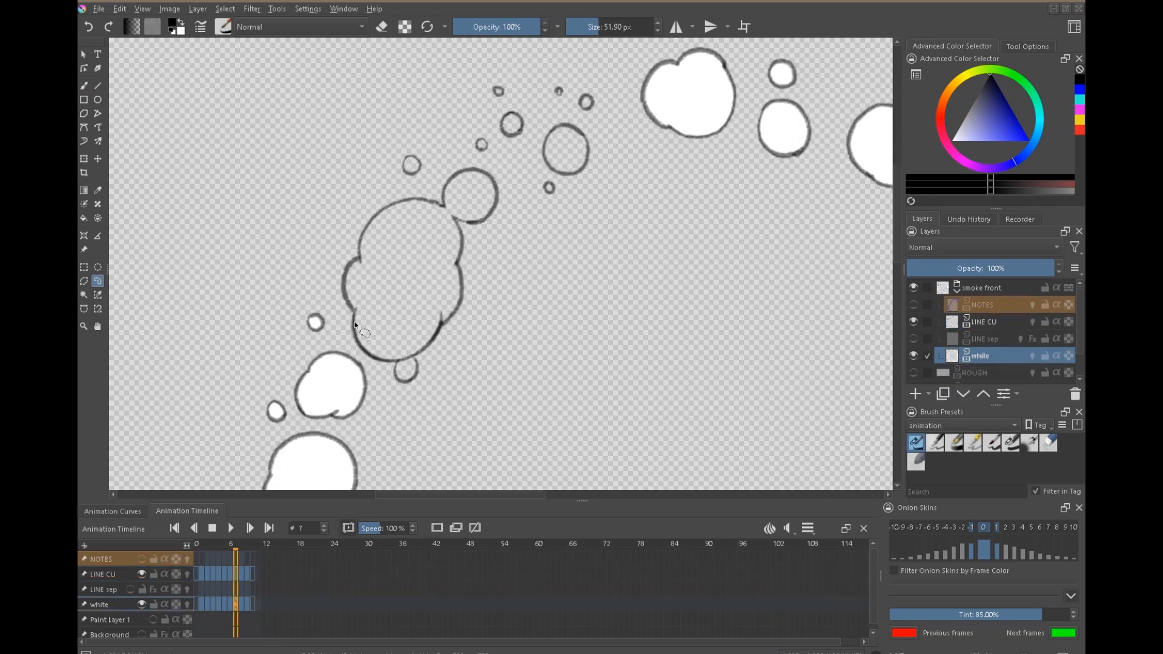
mouse_move(344, 295)
mouse_down()
mouse_move(418, 333)
mouse_move(407, 372)
mouse_move(471, 229)
mouse_move(411, 159)
mouse_up()
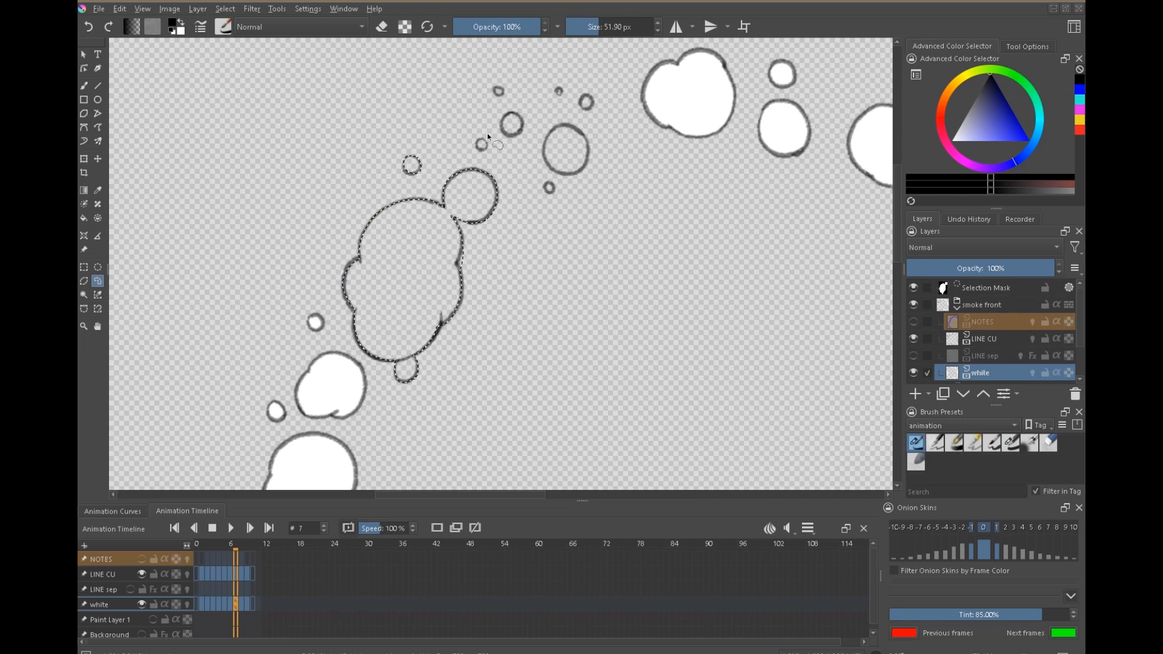
key(x)
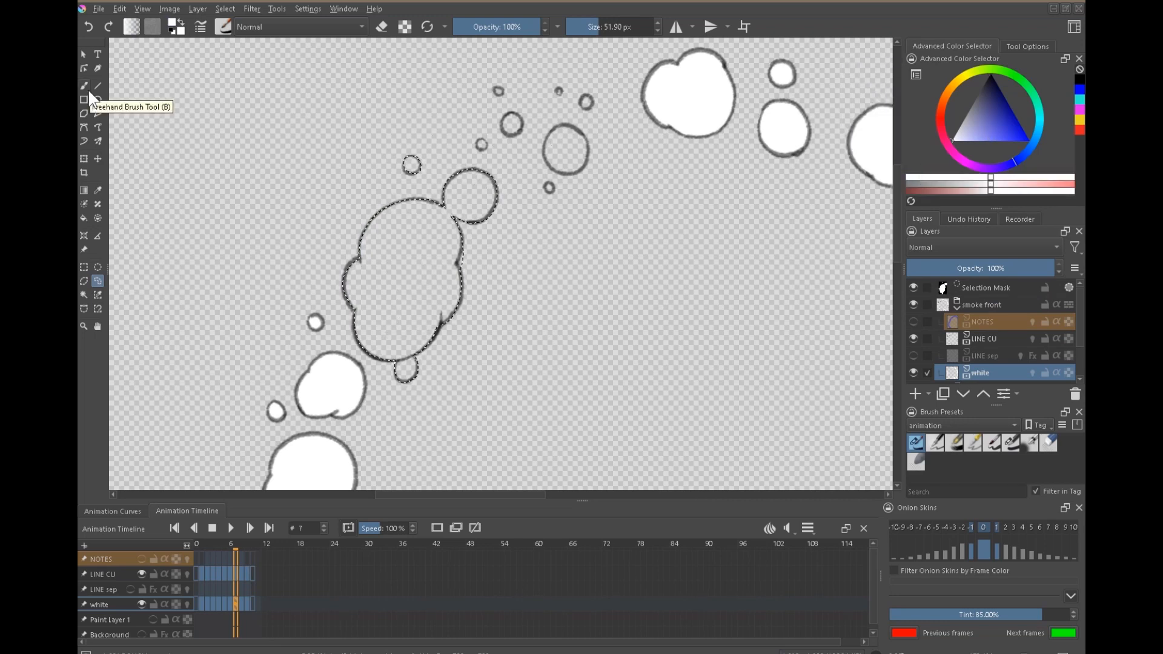
key(f)
click(443, 320)
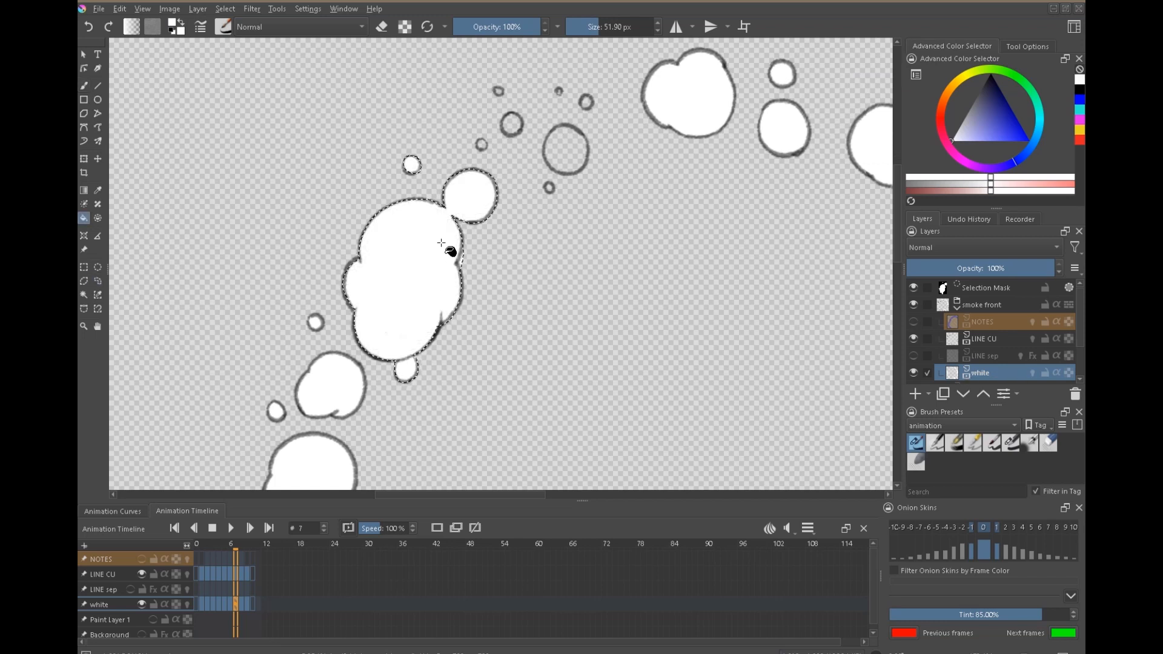
key(ctrl+shift+a)
Lasso the small gap outside the large puff's right-hand notch to trim the stray white fill, and deselect.
drag(682, 255, 632, 267)
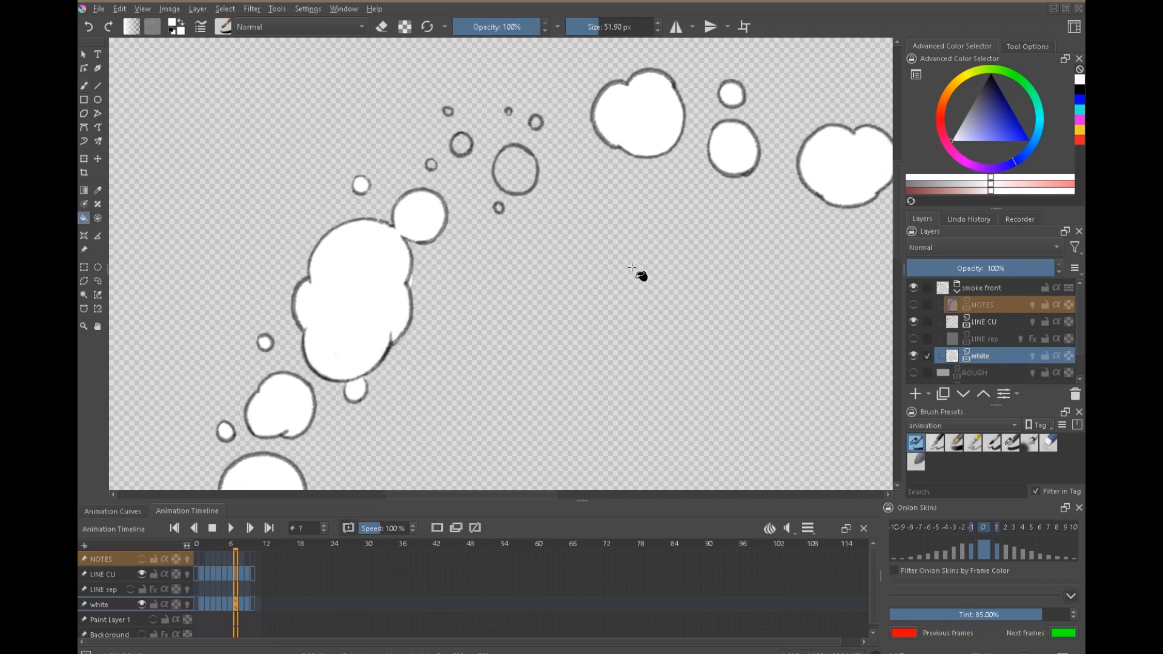
drag(407, 282, 423, 291)
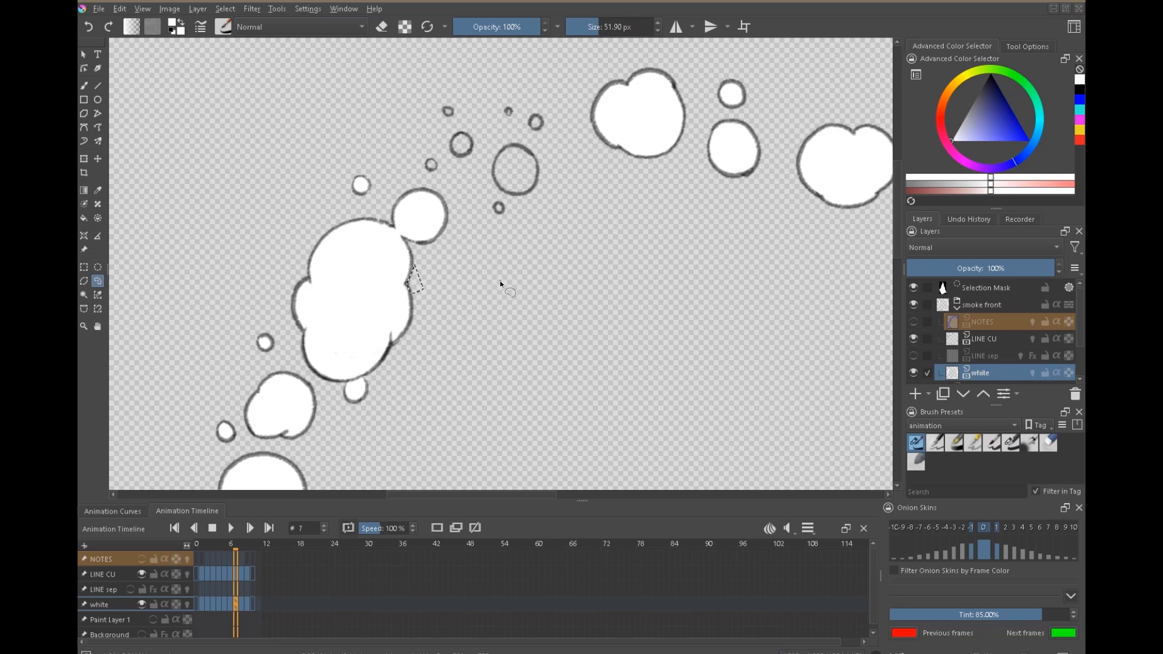
key(ctrl+shift+a)
Paint the remaining small round puffs on frame 7 solid white with the sixth animation brush preset, eraser mode off.
key(b)
click(1018, 443)
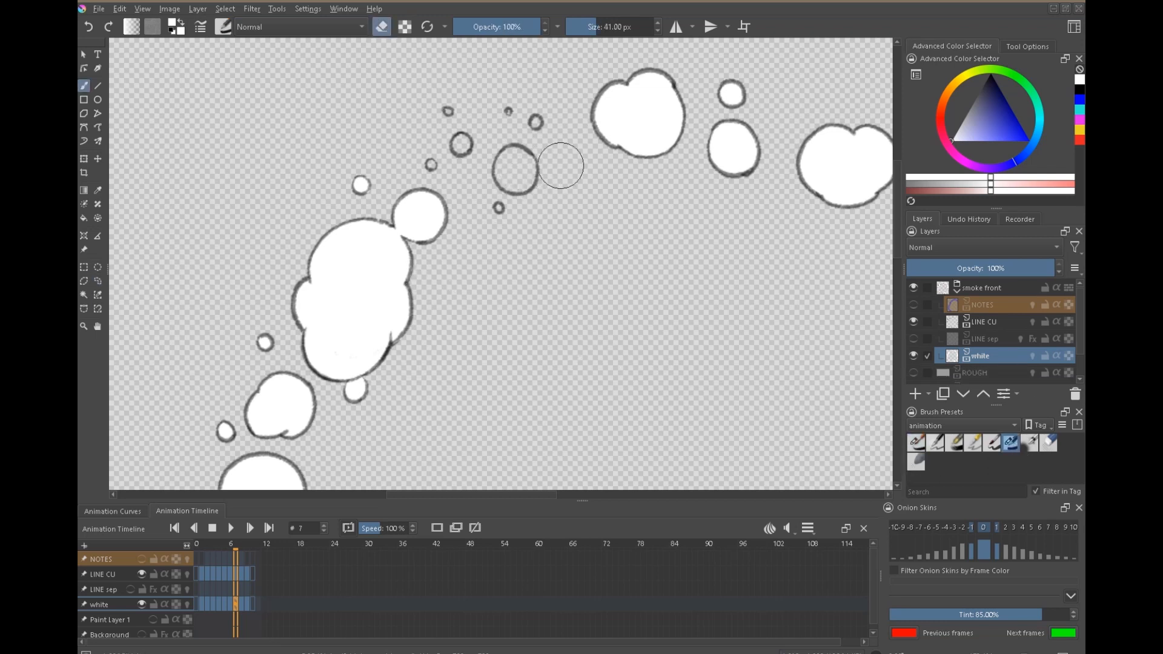
drag(510, 174, 517, 171)
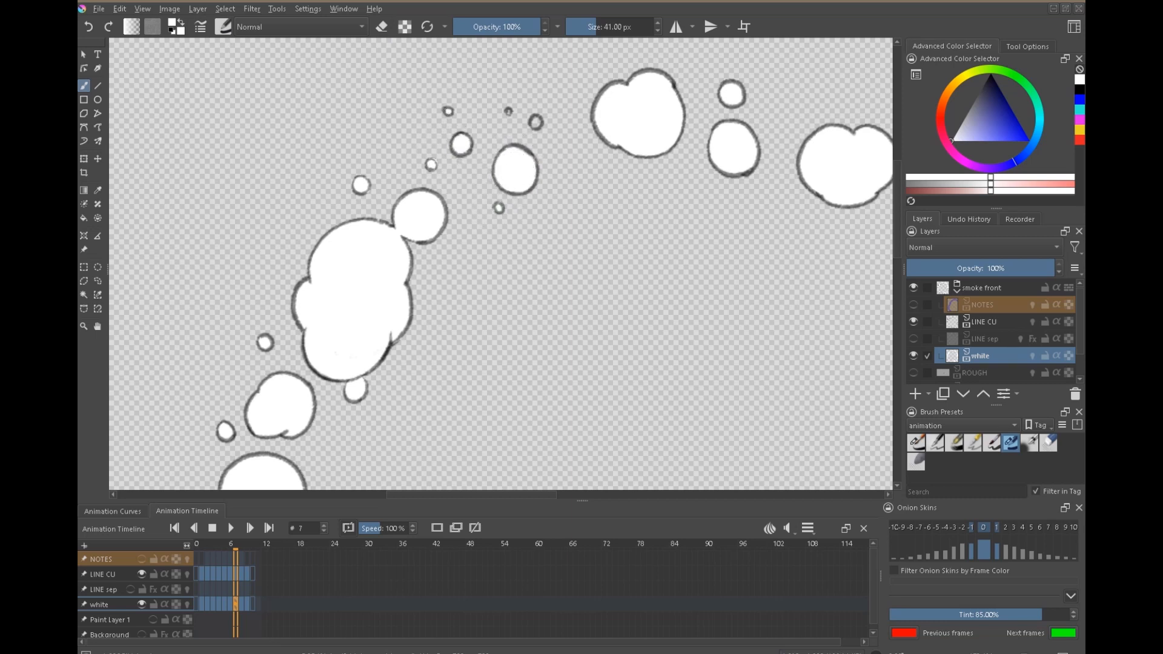
Show the Background layer with its blue layer style and play the filled animation from frame 1.
key(2)
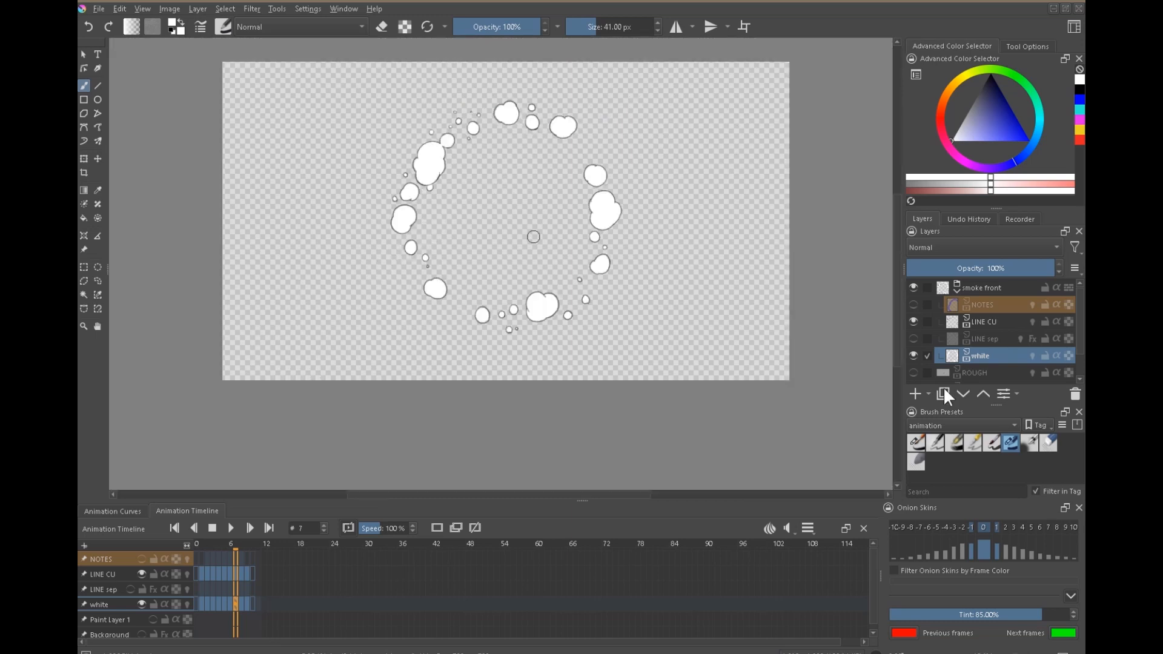
scroll(948, 366, down, 2)
click(914, 375)
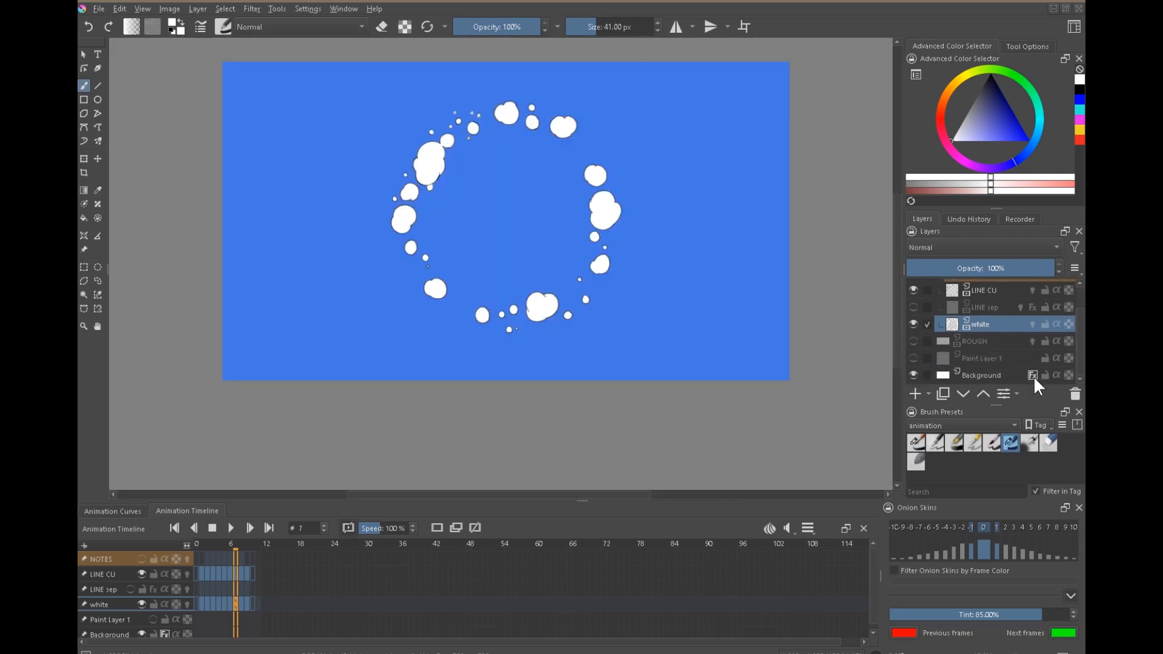
click(206, 546)
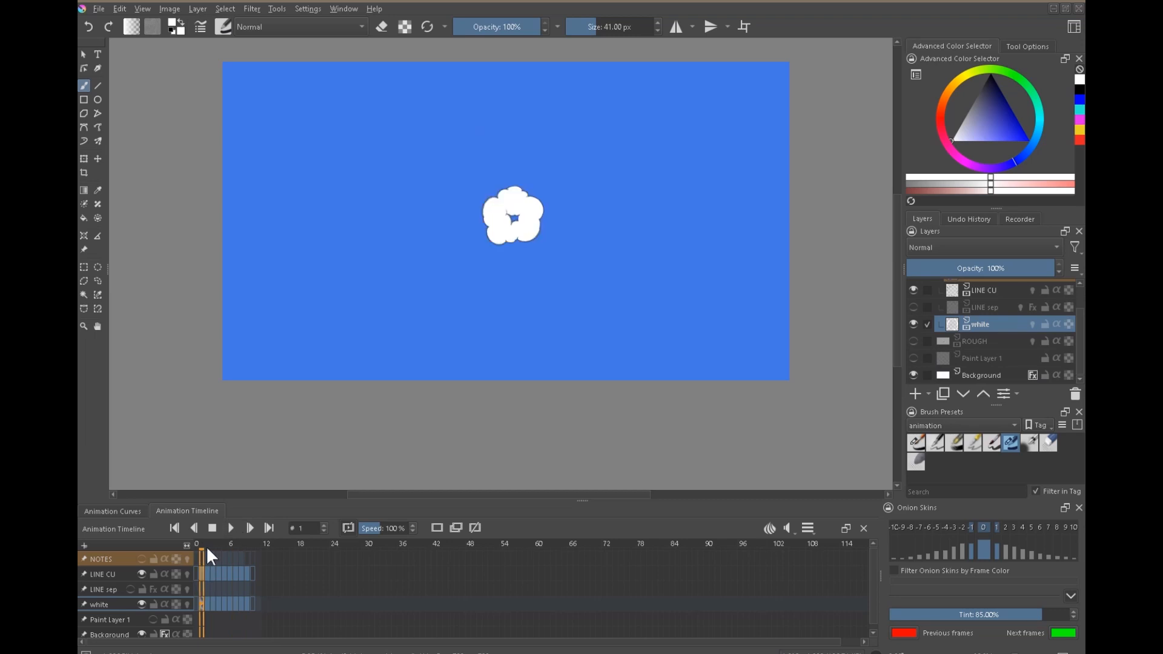
scroll(553, 197, up, 2)
key(space)
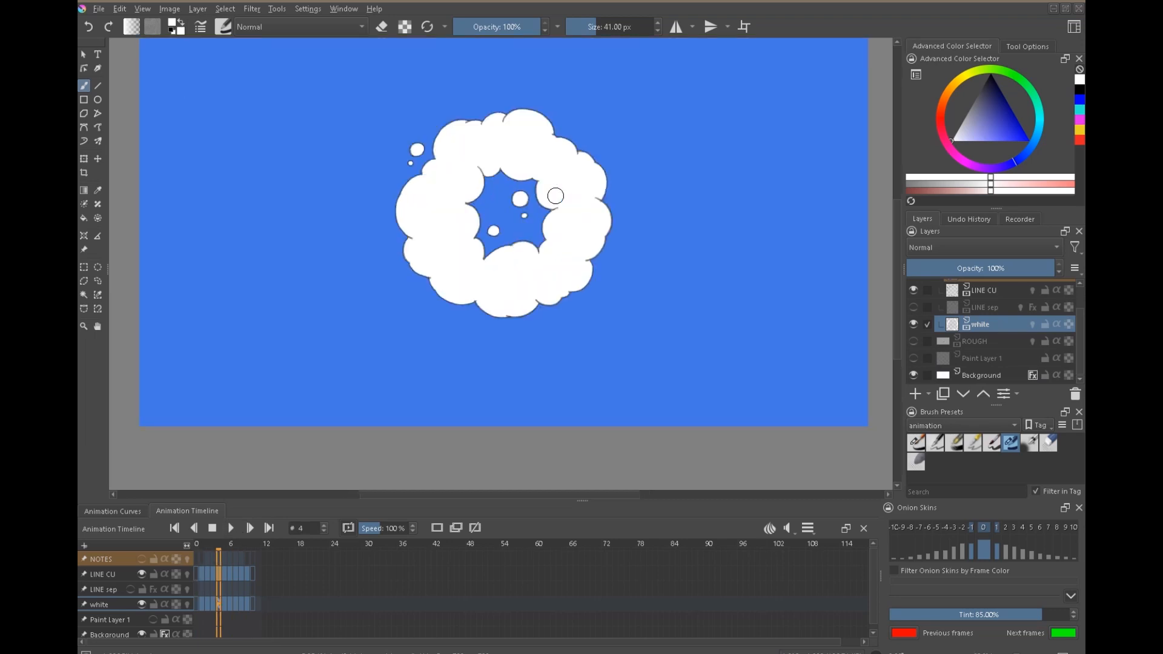
scroll(1069, 327, up, 2)
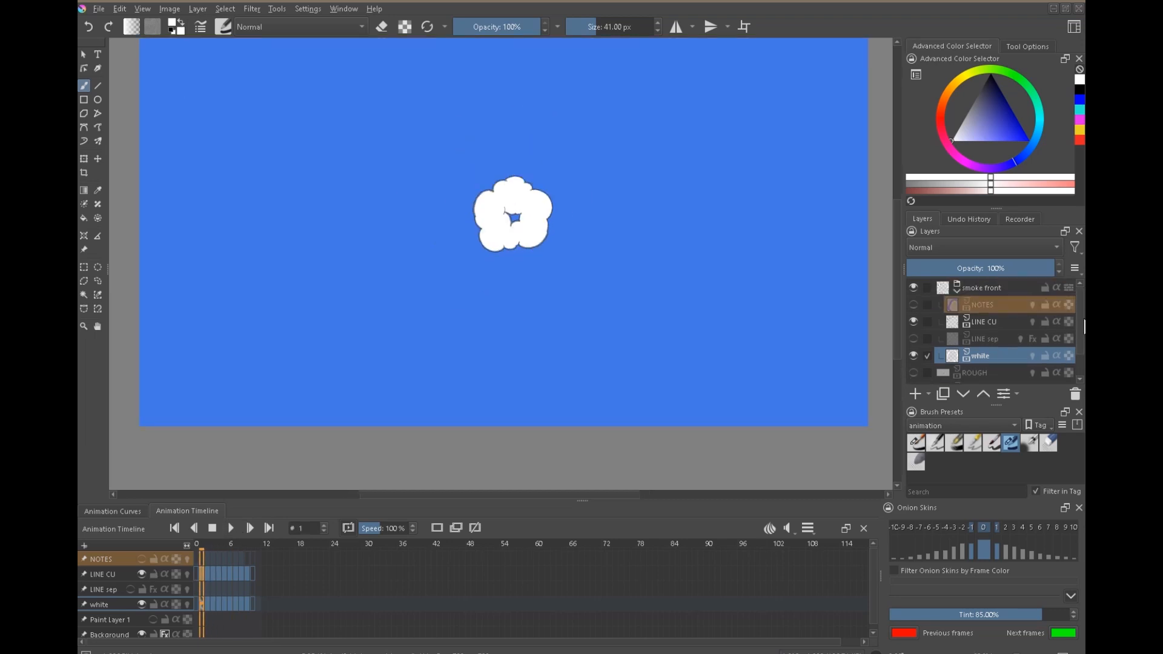
Show and select the NOTES layer, and step between frames 7, 8 and 9 to compare its blue marks with the filled puffs.
click(914, 305)
click(950, 304)
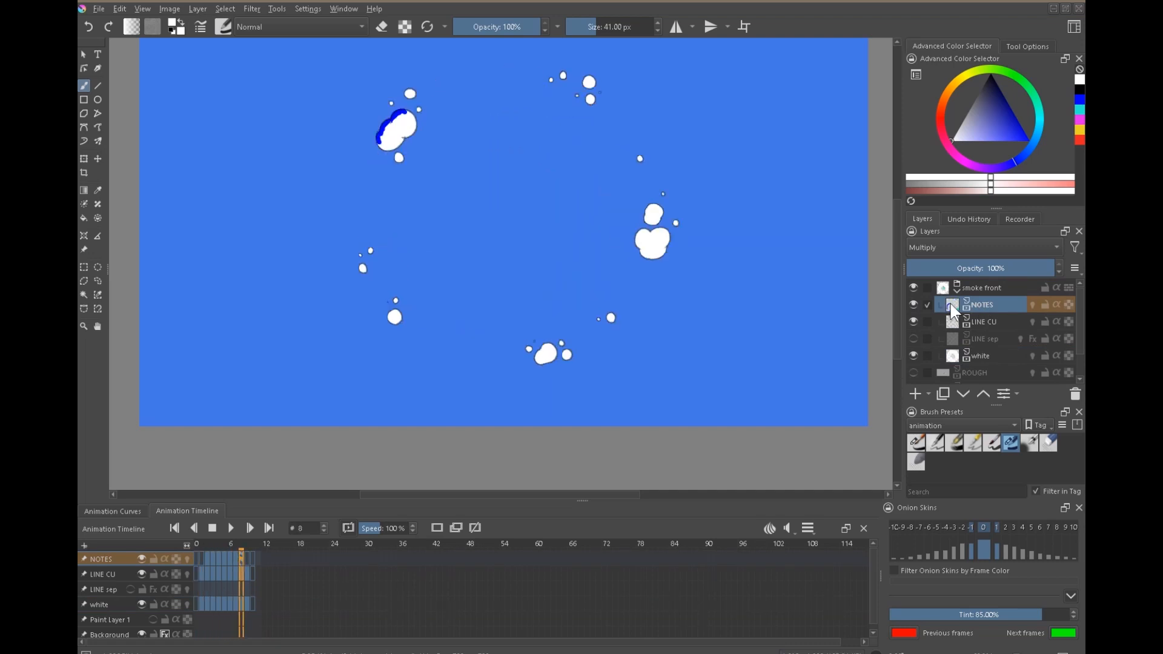
key(Right)
key(Left)
key(Left)
key(Left)
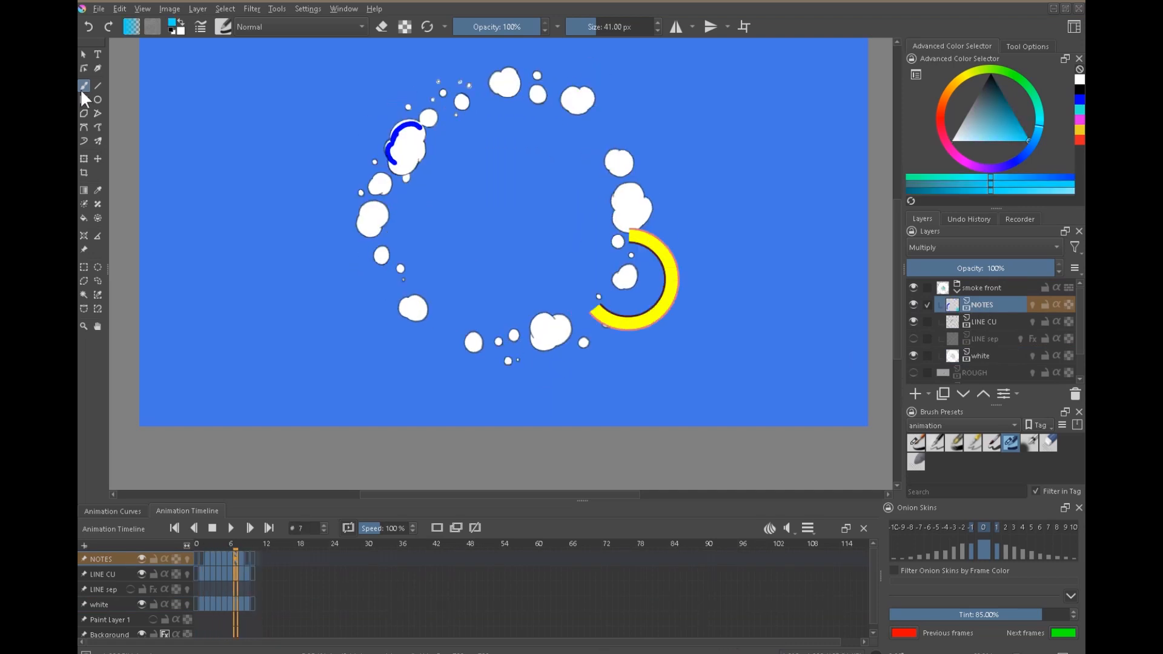
Compare frames 7 and 8 and dab a small cyan NOTES mark on frame 8 below the large right-hand puff.
key(Left)
key(Right)
key(Right)
key(Left)
key(Right)
key(Left)
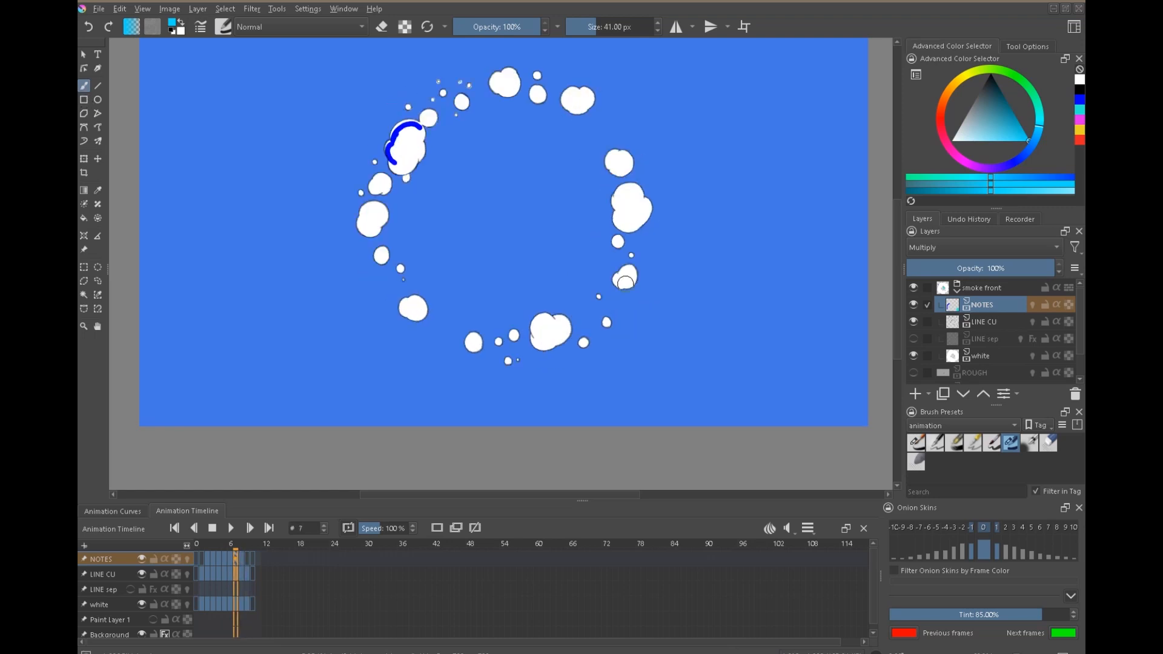
key(Right)
click(643, 294)
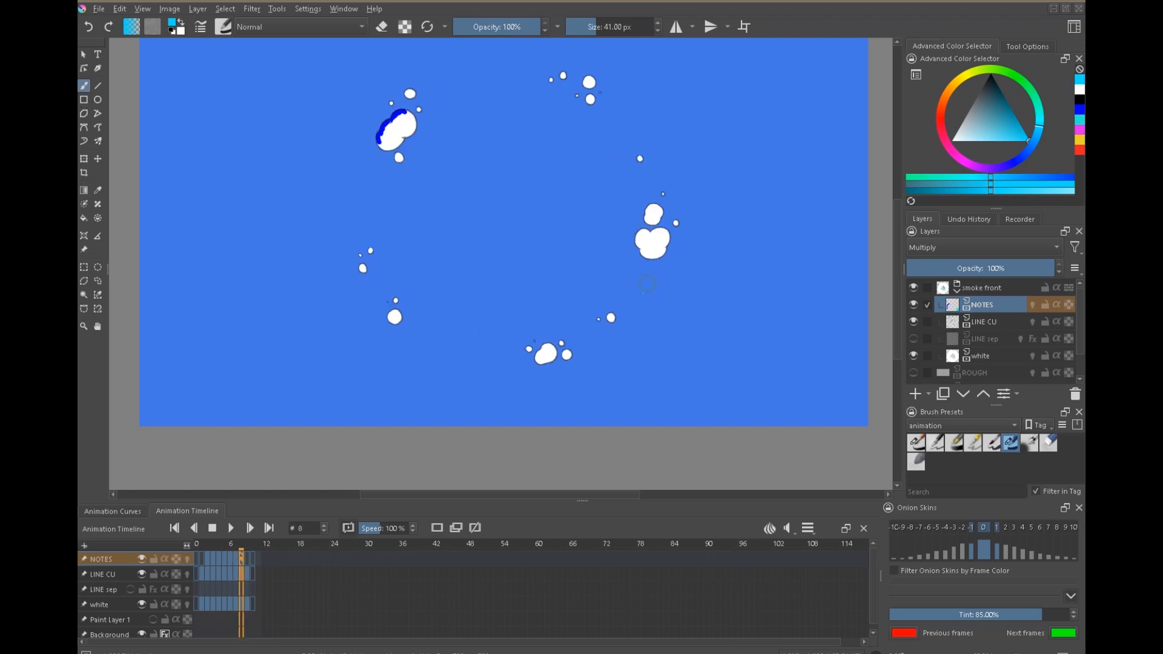
key(Left)
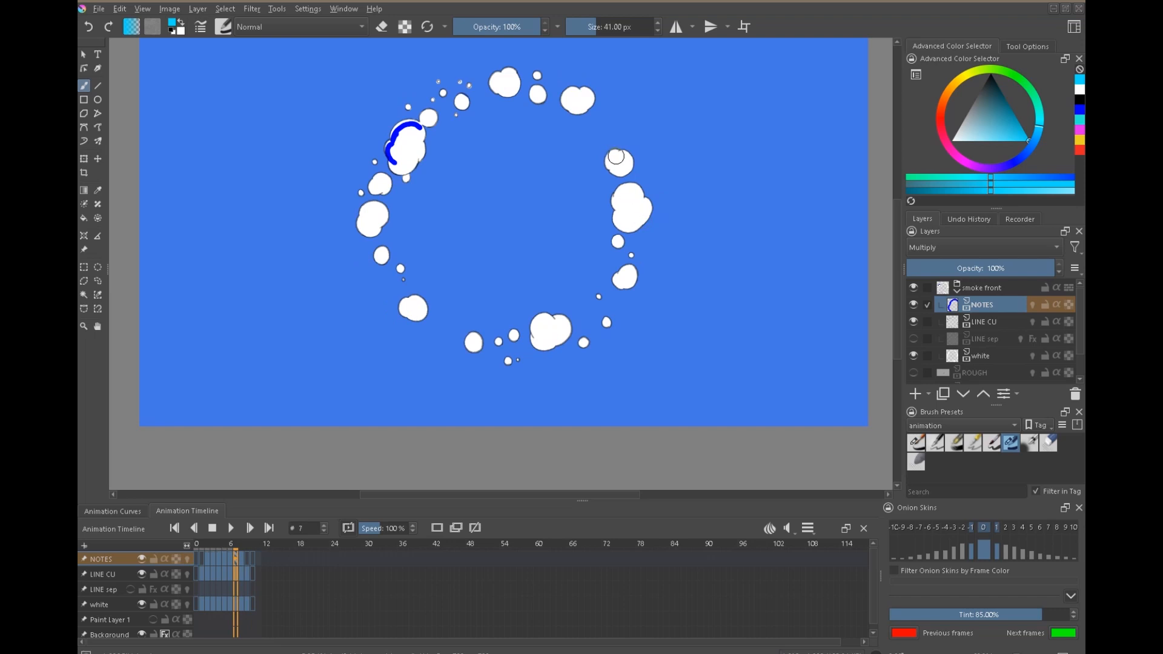
key(Right)
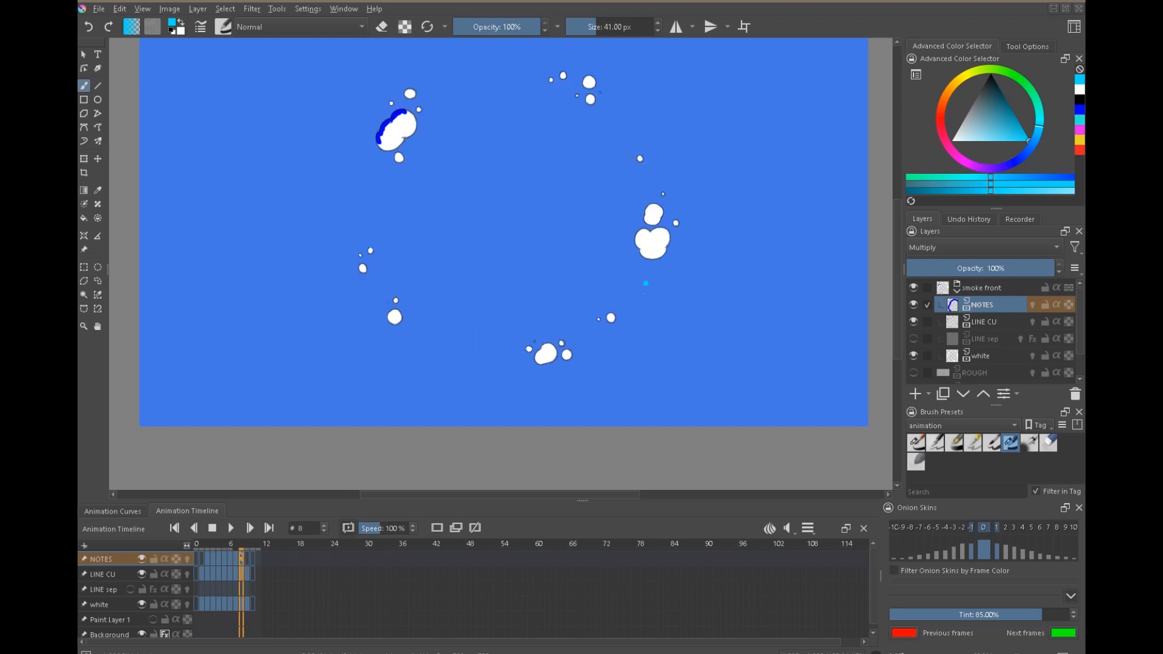
Paint one larger and several tiny cyan NOTES dots around the small upper-right puff on frame 8, checking against frame 7.
drag(627, 154, 624, 158)
key(Left)
key(Right)
key(Left)
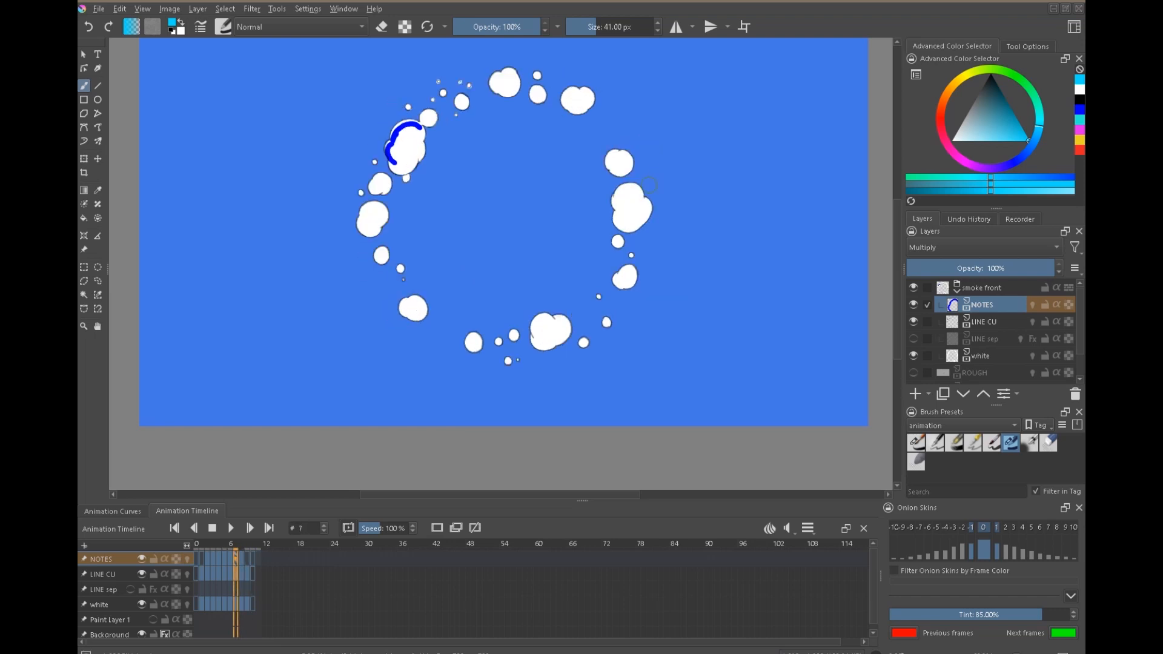
key(Right)
click(639, 139)
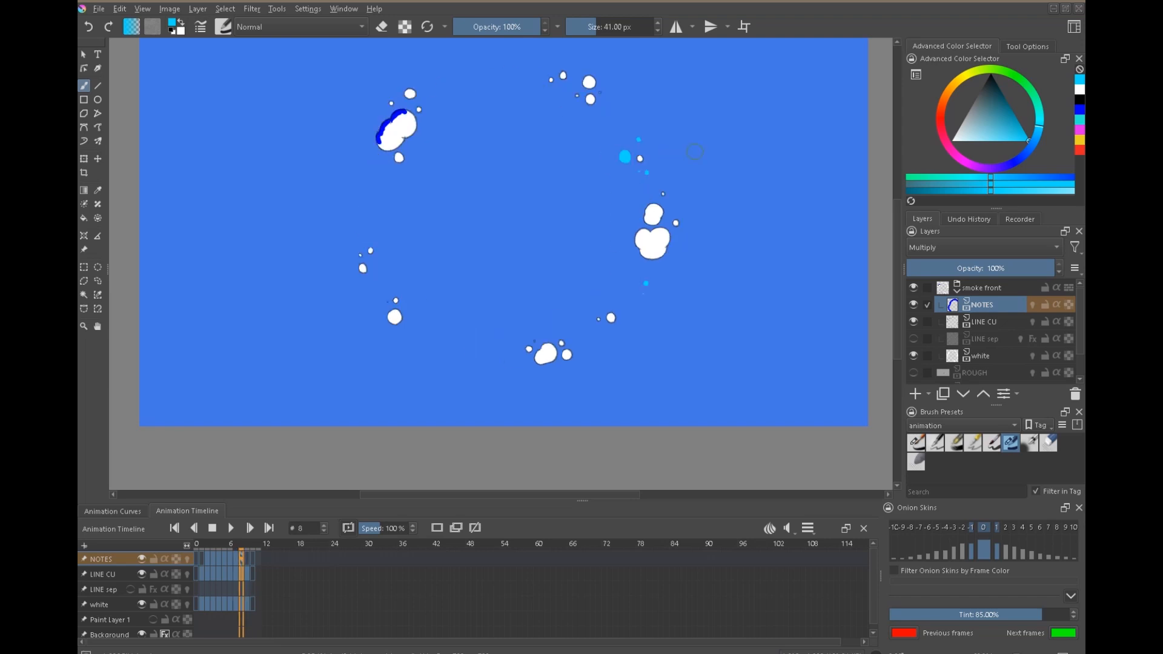
Add a cyan NOTES dot just above the right-hand puffs and a pair of small ones on the ring's left side on frame 8.
key(Right)
key(Left)
key(Left)
key(Right)
key(Left)
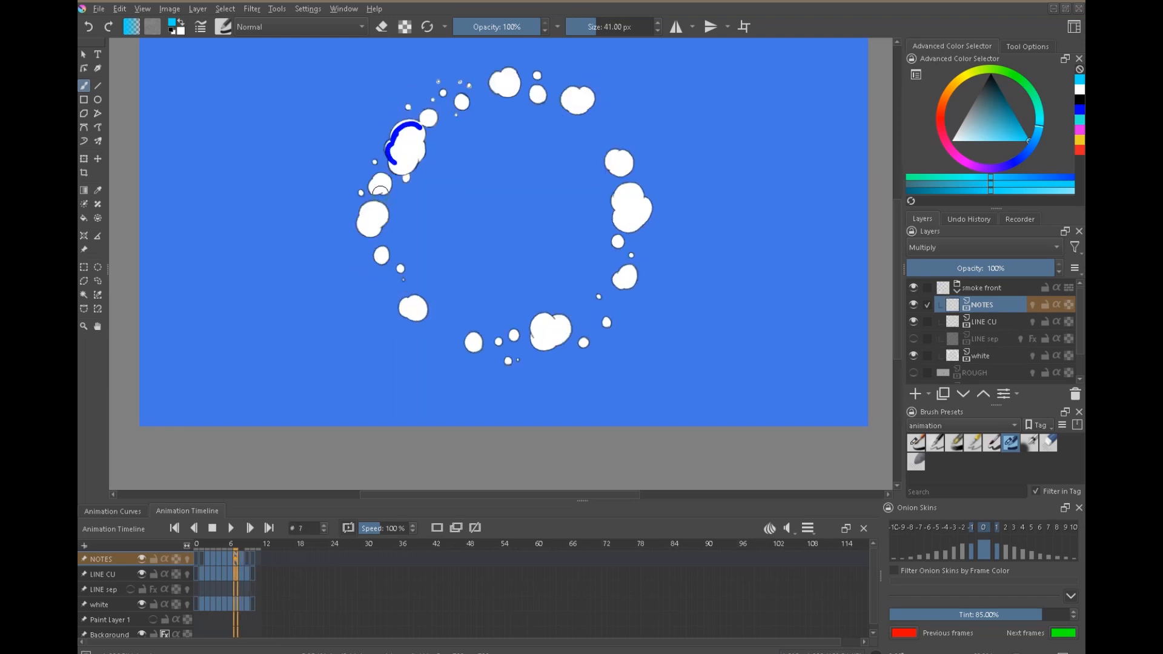
key(Right)
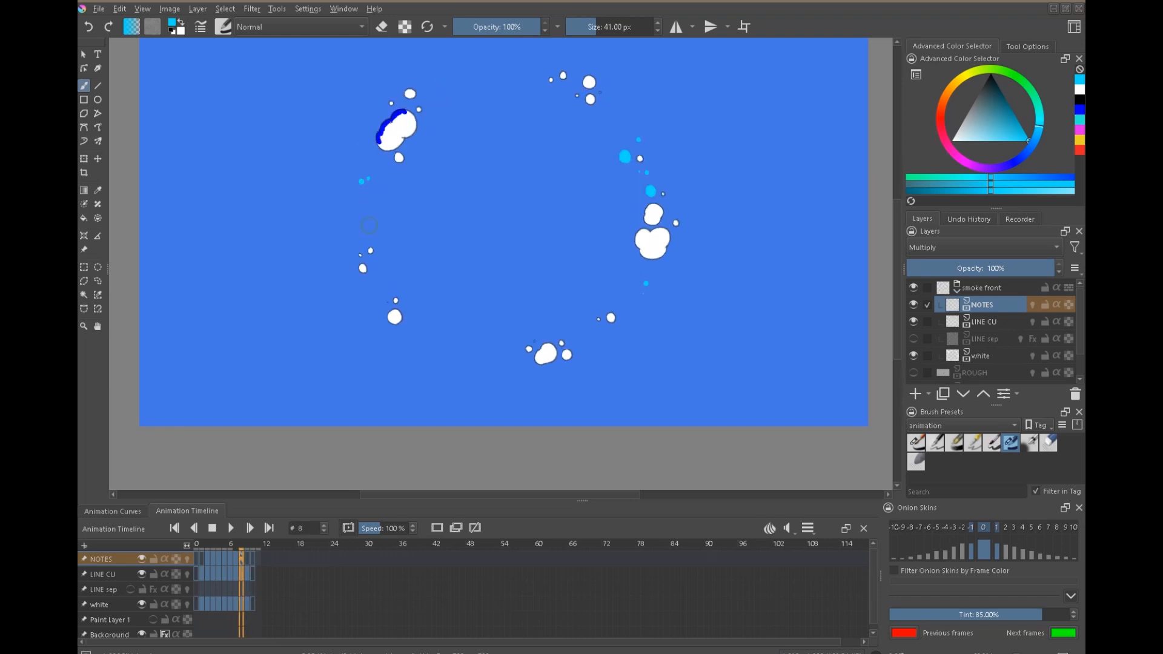
Add tiny cyan NOTES dots along the ring's left, lower-left and bottom gaps on frame 8, comparing with frame 7.
key(Left)
key(Right)
key(Left)
key(Right)
key(Left)
key(Right)
key(Left)
key(Right)
key(Right)
key(Left)
key(Left)
key(Right)
Mark two small cyan NOTES dots at the top of the ring on frame 8, checking against the top puff on frame 7.
key(Left)
key(Right)
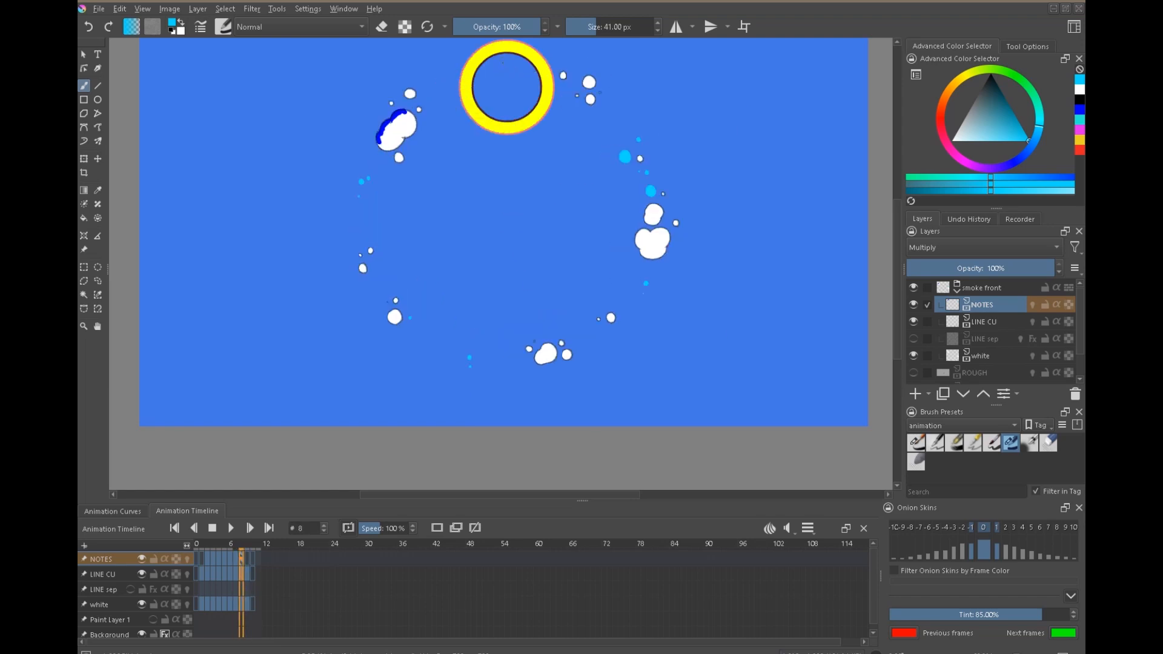
key(Left)
key(Right)
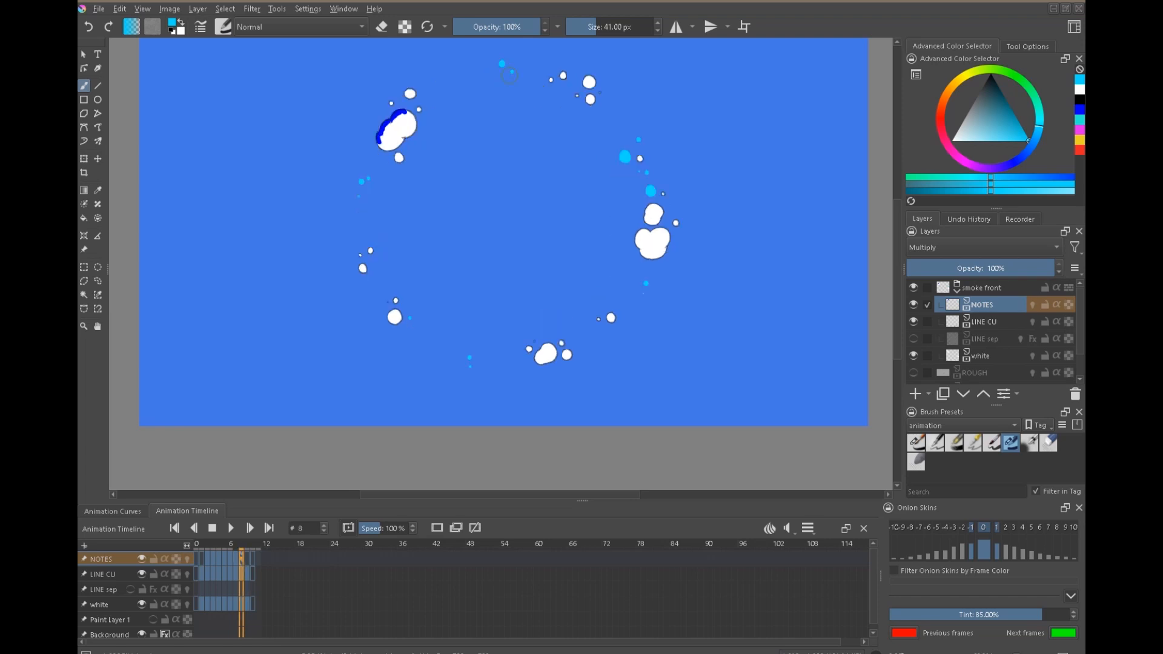
key(Left)
key(Right)
key(Left)
key(Right)
key(Left)
key(Right)
Step through to frame 10 and back to the early frames to review the marked puffs.
key(Right)
key(Right)
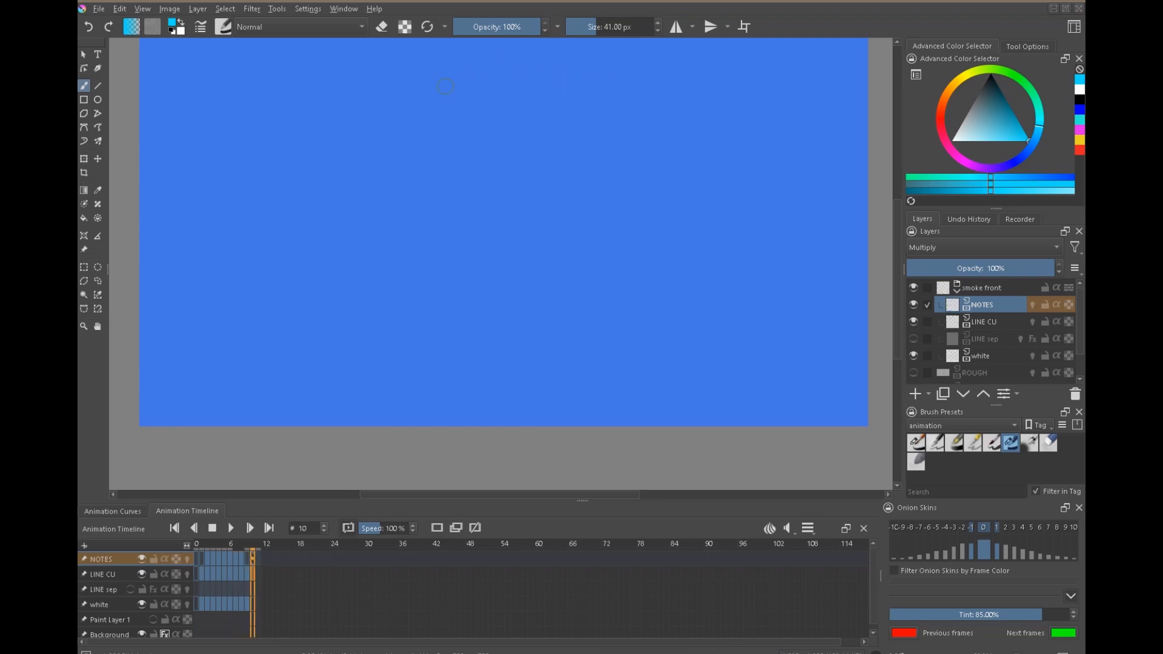
key(Left)
key(Left)
key(Left)
key(Left)
key(Left)
key(Left)
key(Left)
key(Left)
key(Right)
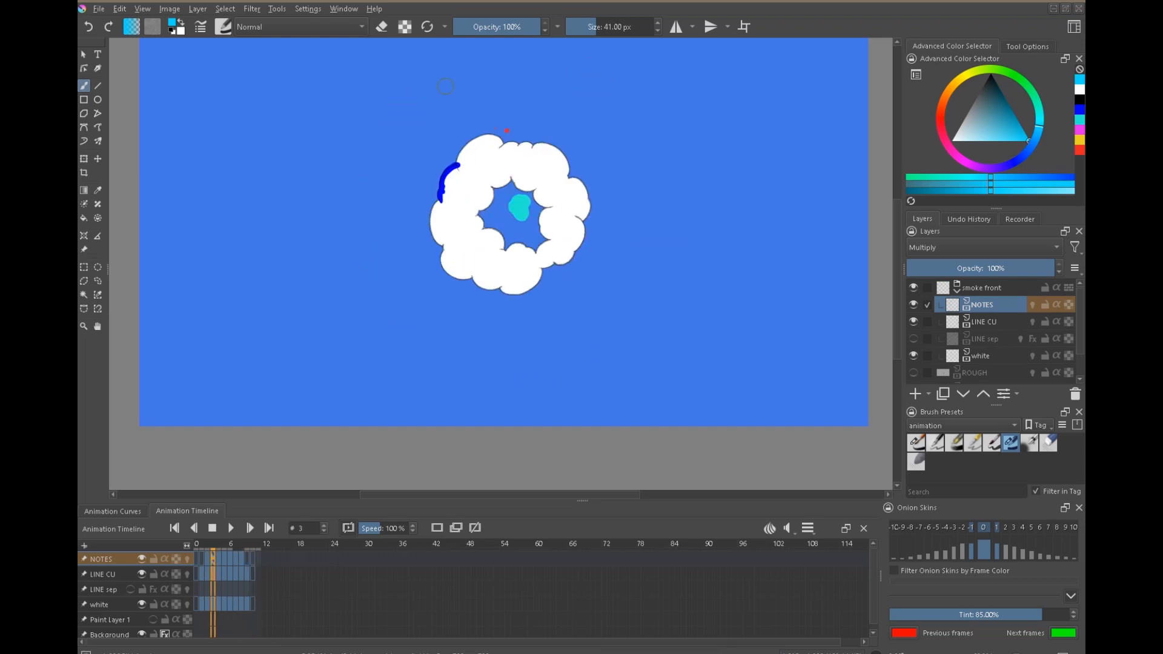
scroll(576, 111, up, 6)
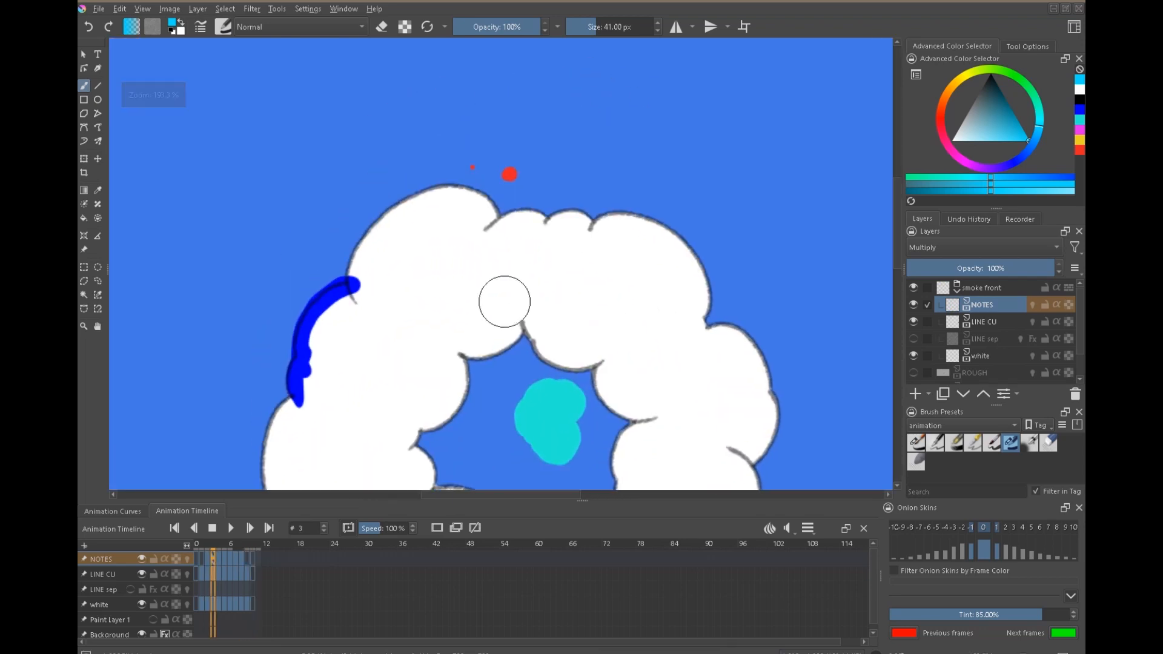
click(202, 573)
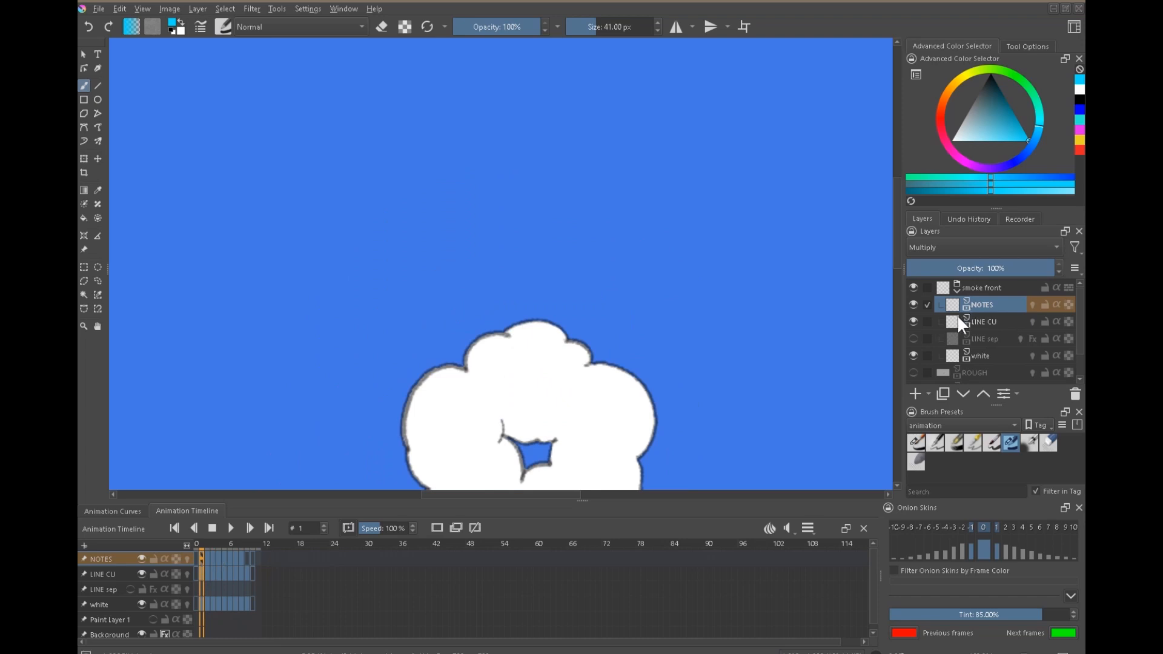
Outline the cyan-marked puff inside the ring's hole on frame 3 in black on LINE CU with the first animation brush preset.
click(983, 322)
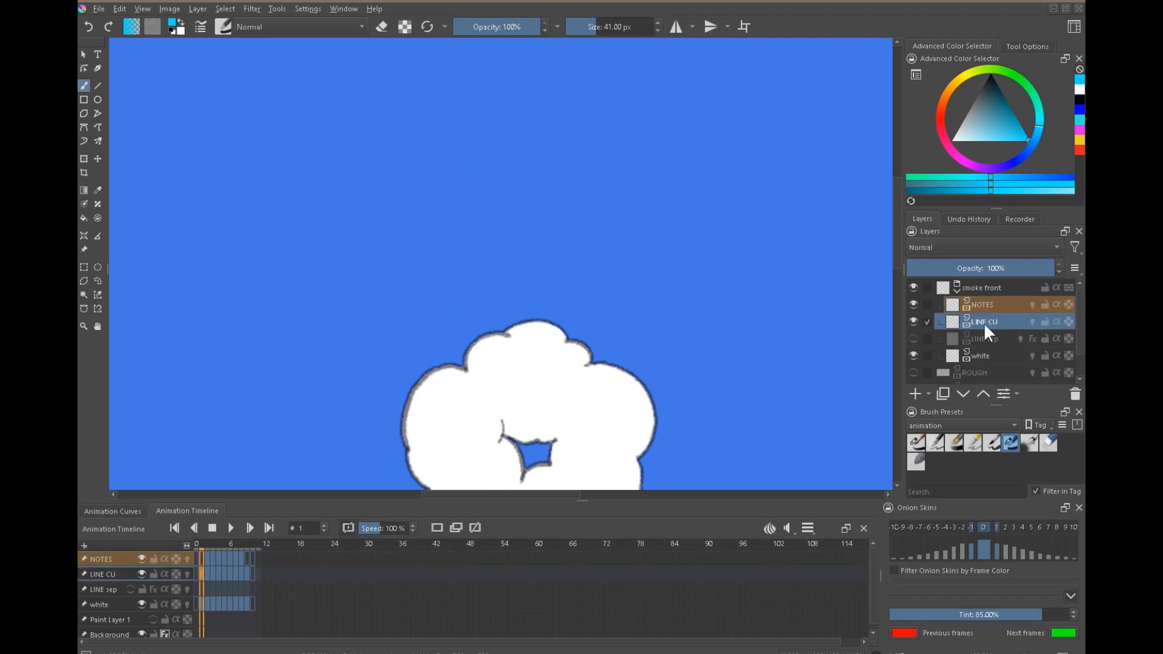
click(919, 447)
mouse_move(685, 389)
mouse_down()
mouse_move(639, 202)
mouse_move(646, 292)
mouse_move(671, 253)
mouse_up()
key(Right)
key(Right)
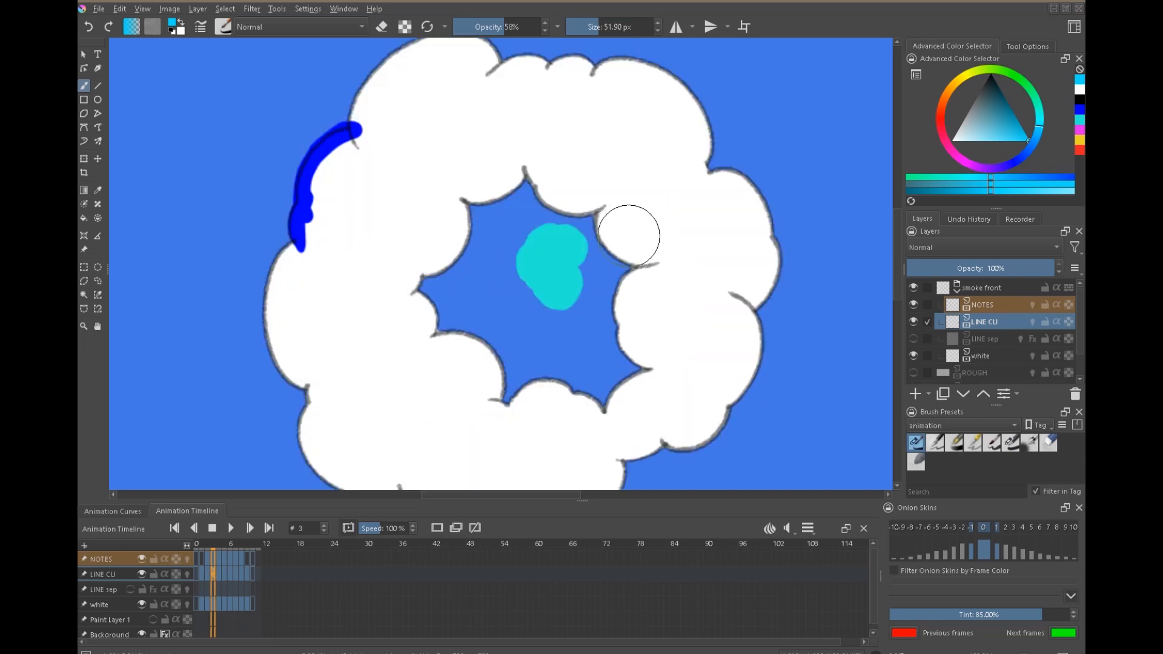
drag(663, 299, 616, 275)
scroll(561, 228, up, 2)
key(d)
mouse_move(393, 249)
mouse_down()
mouse_move(420, 194)
mouse_move(507, 189)
mouse_move(505, 255)
mouse_up()
mouse_move(418, 292)
mouse_down()
mouse_move(493, 320)
mouse_move(506, 264)
mouse_move(462, 260)
mouse_move(486, 234)
mouse_up()
scroll(540, 279, down, 3)
Lasso the newly outlined puff on frame 3 and fill it white on the white layer with NOTES hidden, deselect, and show NOTES again.
click(914, 305)
click(980, 356)
scroll(515, 271, up, 2)
key(l)
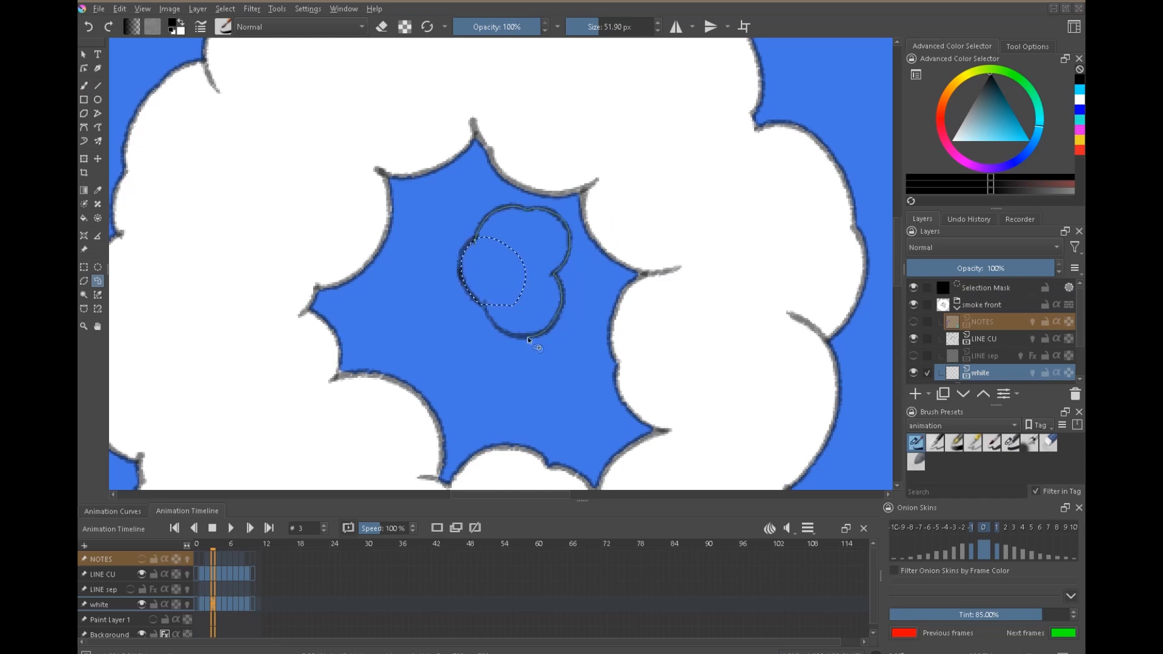
drag(528, 338, 487, 305)
key(x)
key(f)
click(526, 273)
key(ctrl+shift+a)
scroll(539, 291, down, 2)
click(913, 304)
Step between frames 3, 4, 5 and 6 to compare the coloured NOTES marks with the filled puffs.
key(Right)
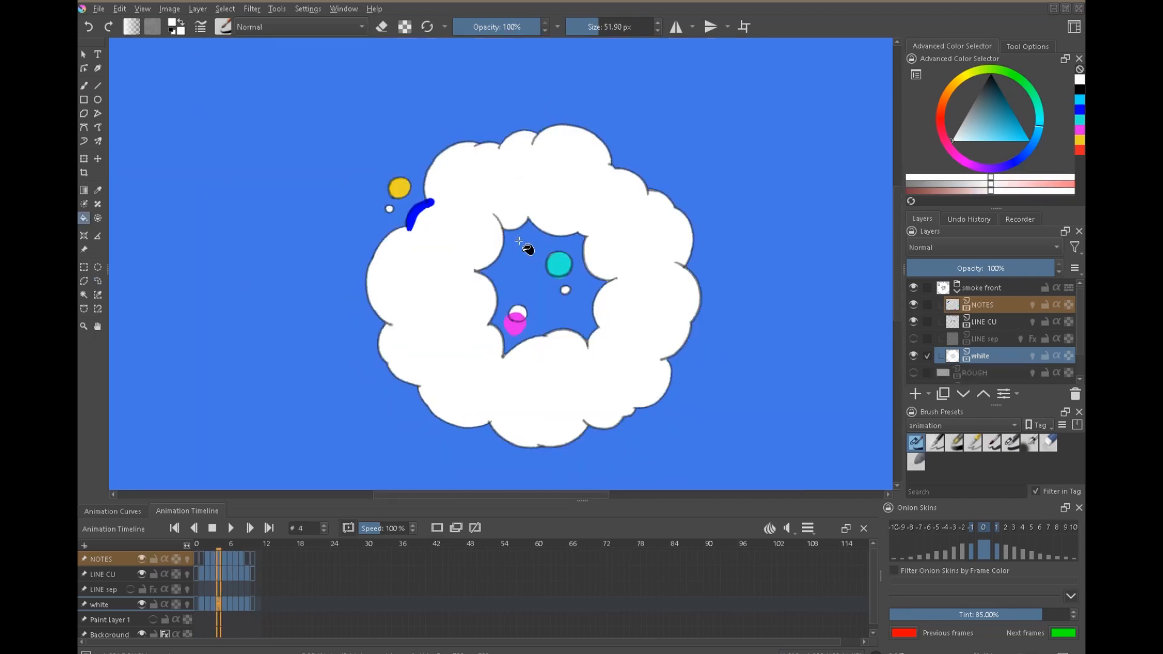
key(Left)
key(Right)
key(Left)
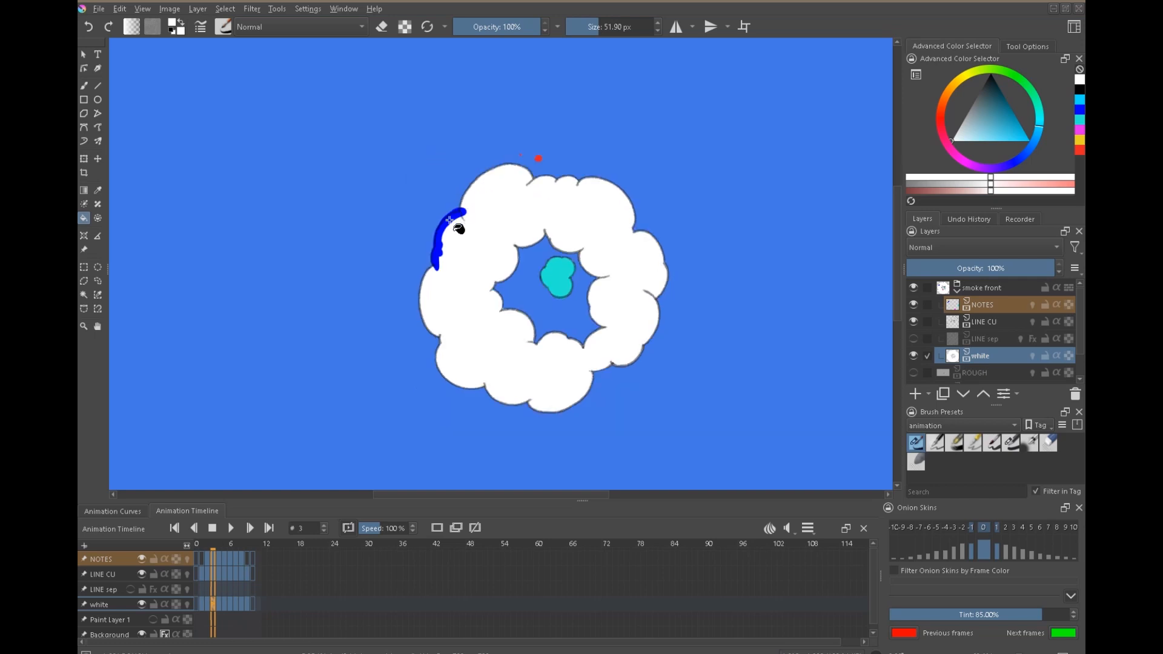
key(Right)
key(Right)
key(Left)
key(Right)
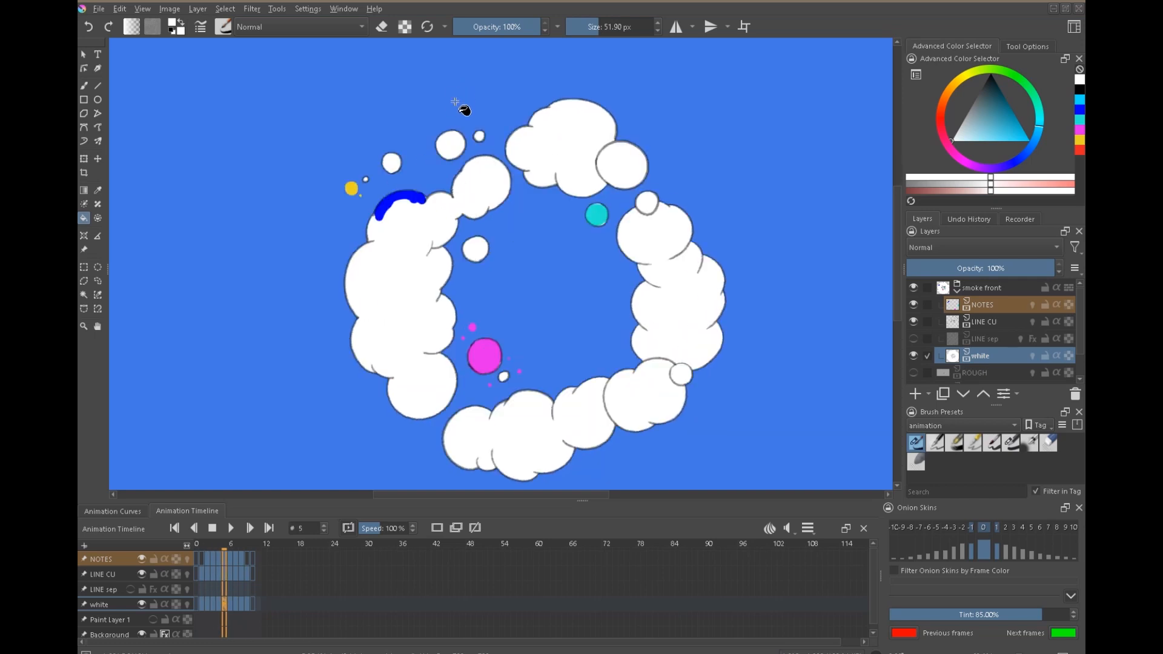
key(Right)
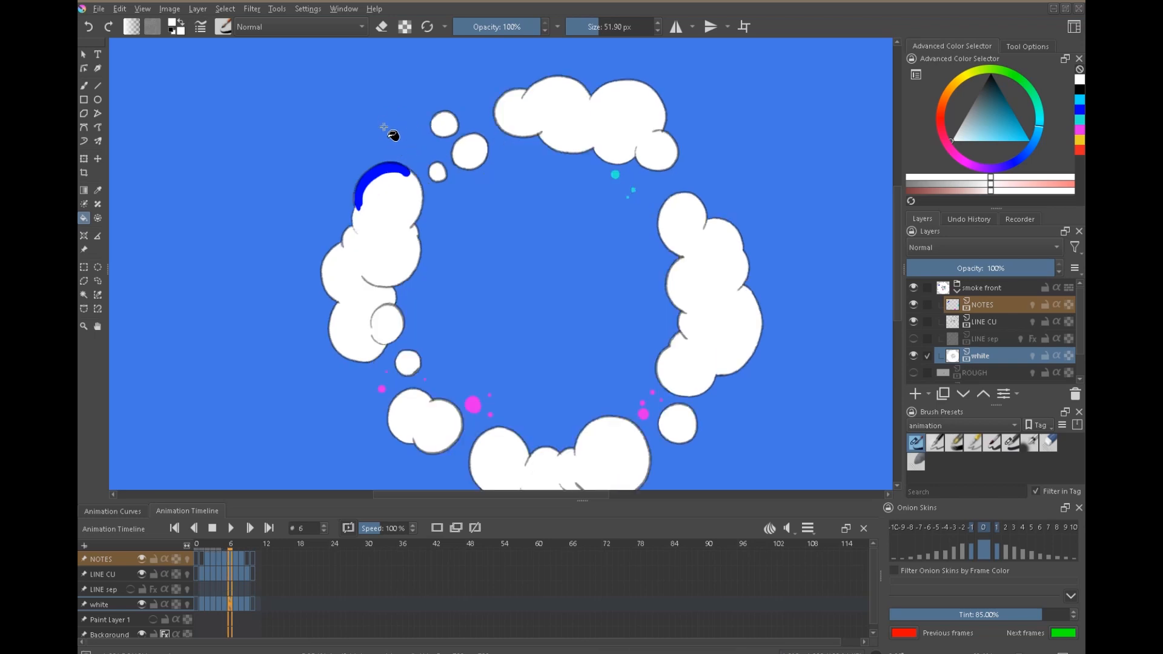
key(Left)
key(Left)
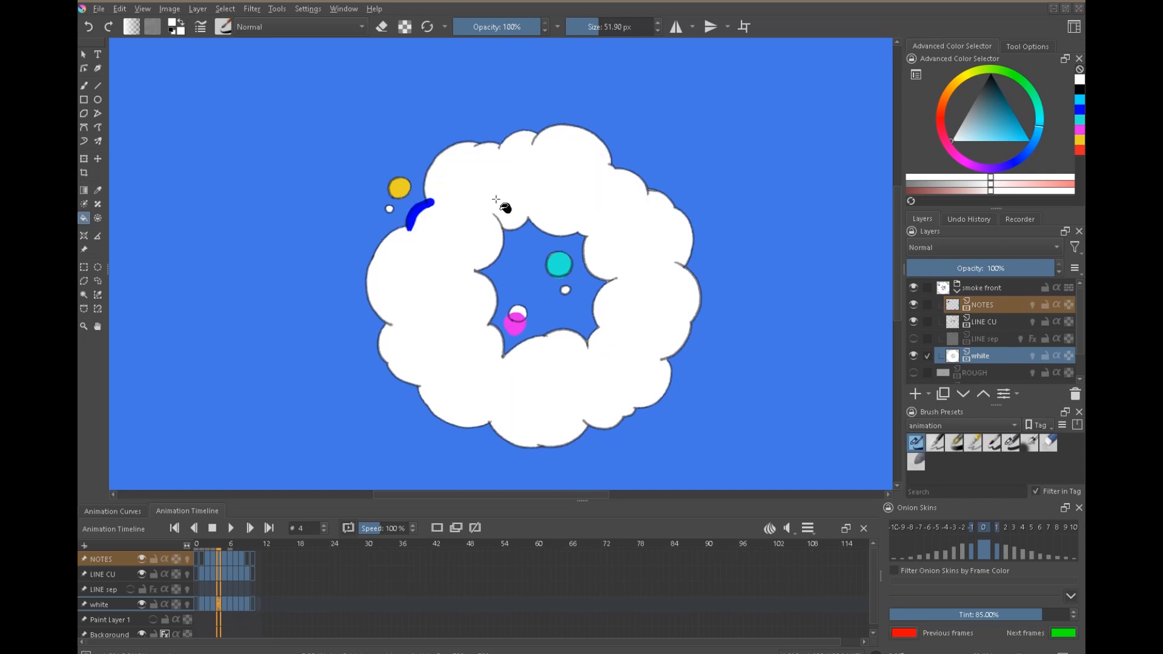
key(Right)
key(Left)
Lasso the small puff overlapping the magenta mark on frame 4, delete its outline and white fill, and deselect.
scroll(531, 354, up, 3)
mouse_move(498, 202)
mouse_down()
mouse_move(461, 267)
mouse_move(563, 220)
mouse_up()
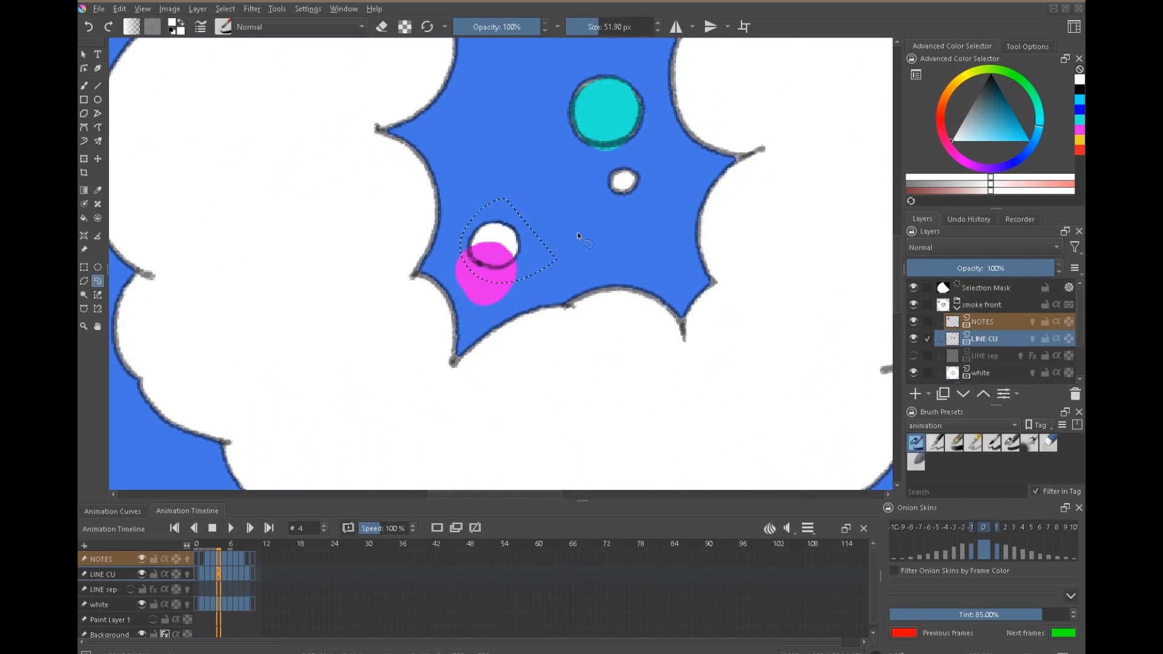
key(Delete)
key(Page_Down)
key(Page_Down)
key(ctrl+shift+a)
Draw a black outline on LINE CU around the magenta mark in the ring's hole on frame 4.
key(b)
key(x)
drag(493, 242, 503, 300)
mouse_move(482, 242)
mouse_down()
mouse_move(517, 278)
mouse_move(503, 300)
mouse_up()
Fill the magenta-marked puff on frame 4 with white on the white layer.
key(f)
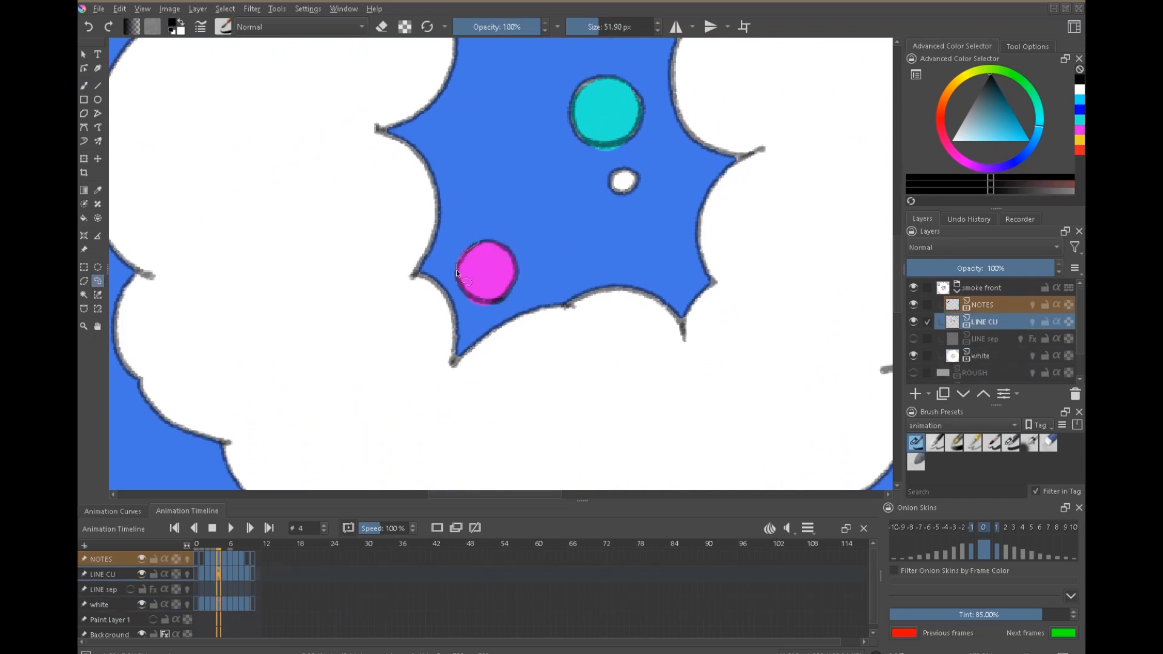
key(x)
key(Page_Down)
key(Page_Down)
click(511, 289)
Outline the coloured NOTES puffs on frames 5 to 8 in black on the LINE CU layer.
scroll(606, 363, down, 3)
key(Right)
key(Page_Up)
key(Page_Up)
scroll(424, 200, up, 3)
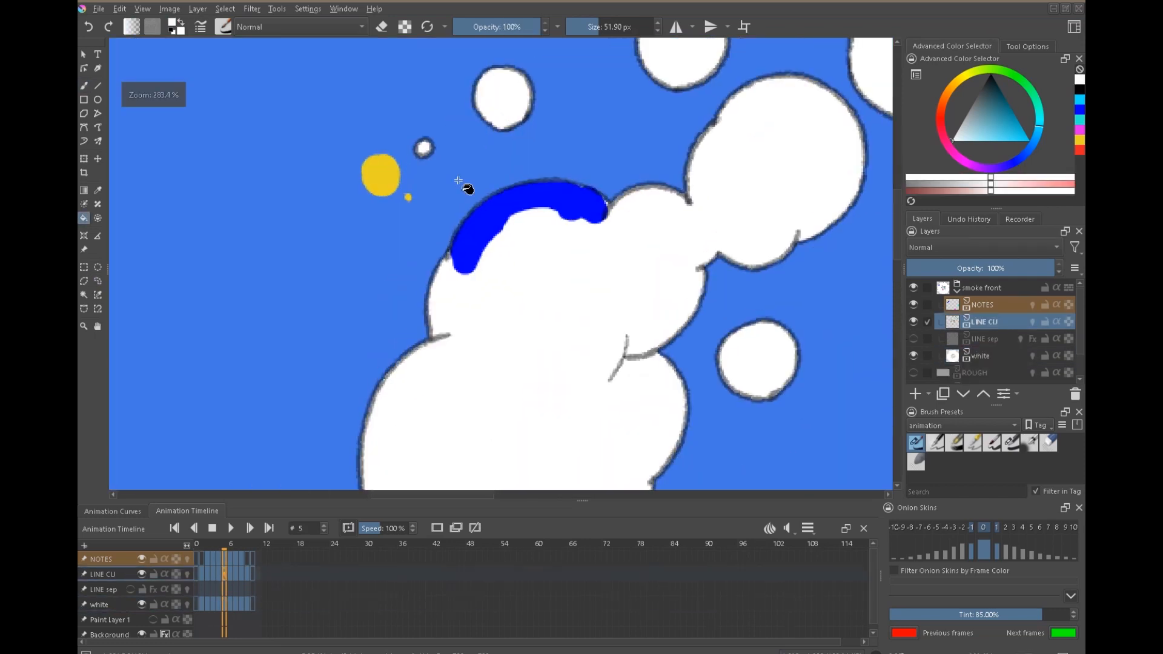
key(x)
key(b)
scroll(604, 299, down, 2)
scroll(472, 306, up, 3)
mouse_move(447, 207)
mouse_down()
mouse_move(463, 218)
mouse_move(447, 207)
mouse_up()
drag(412, 256, 414, 257)
drag(491, 412, 446, 281)
drag(462, 297, 459, 305)
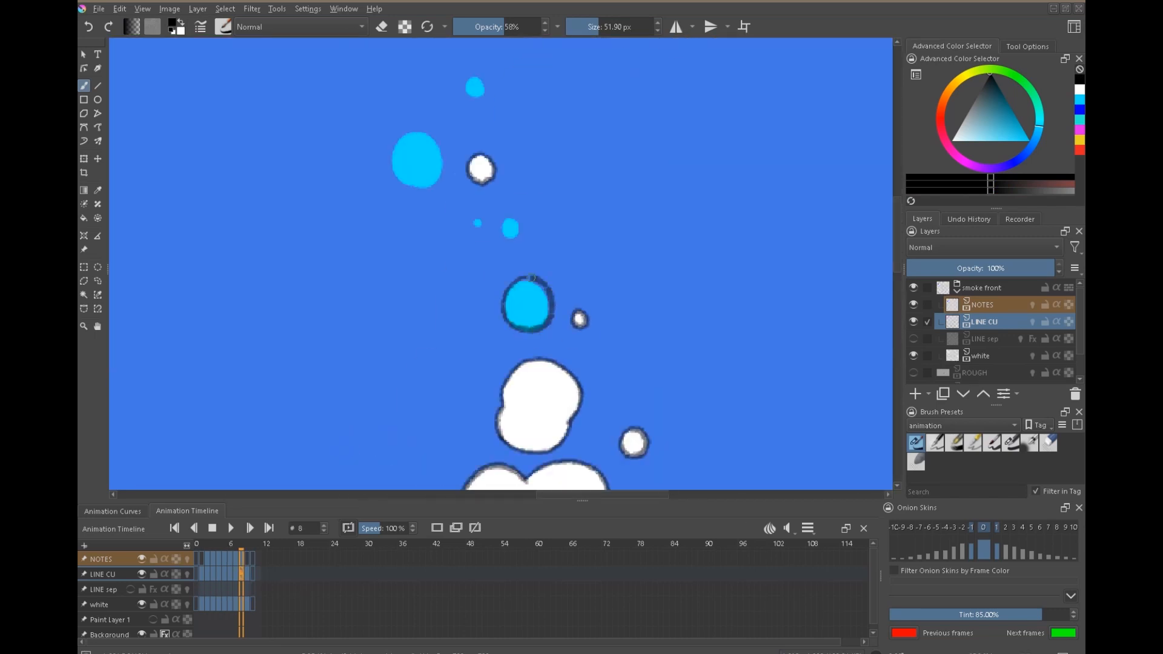
drag(510, 222, 510, 223)
drag(461, 200, 541, 363)
drag(497, 294, 495, 295)
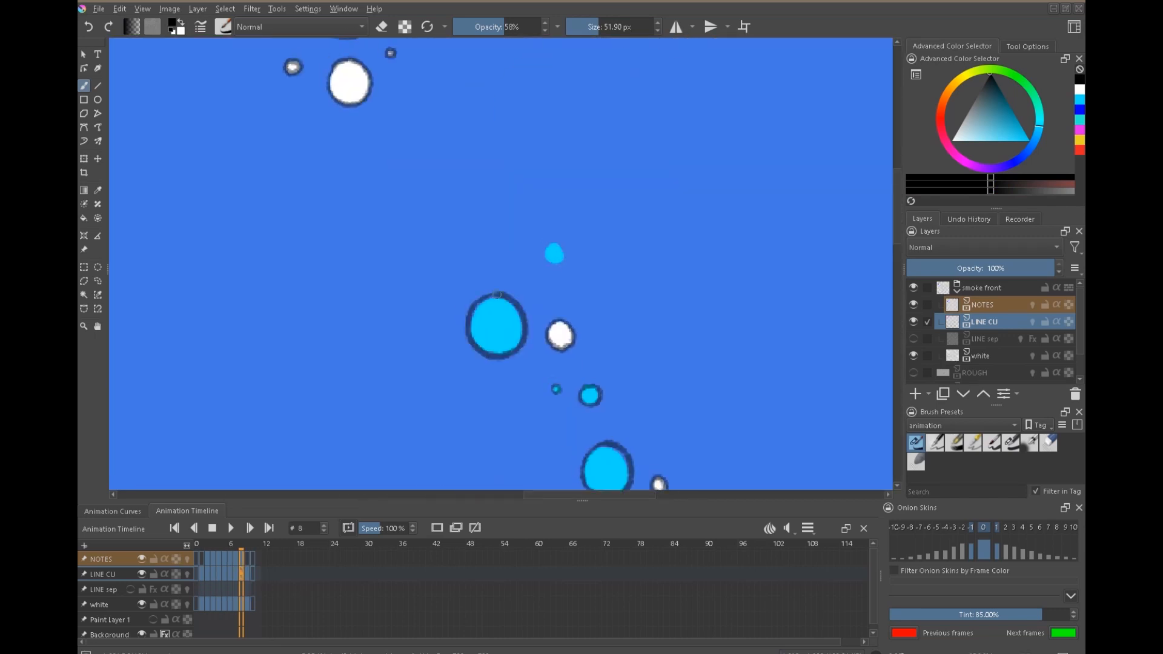
scroll(554, 254, down, 5)
key(Right)
key(Left)
Hide NOTES and paint frame 8's newly outlined puffs solid white on the white layer with the sixth animation brush preset.
key(Page_Down)
key(Page_Down)
click(913, 305)
scroll(627, 382, up, 3)
click(1010, 443)
drag(957, 139, 929, 164)
drag(655, 253, 658, 260)
drag(673, 54, 491, 476)
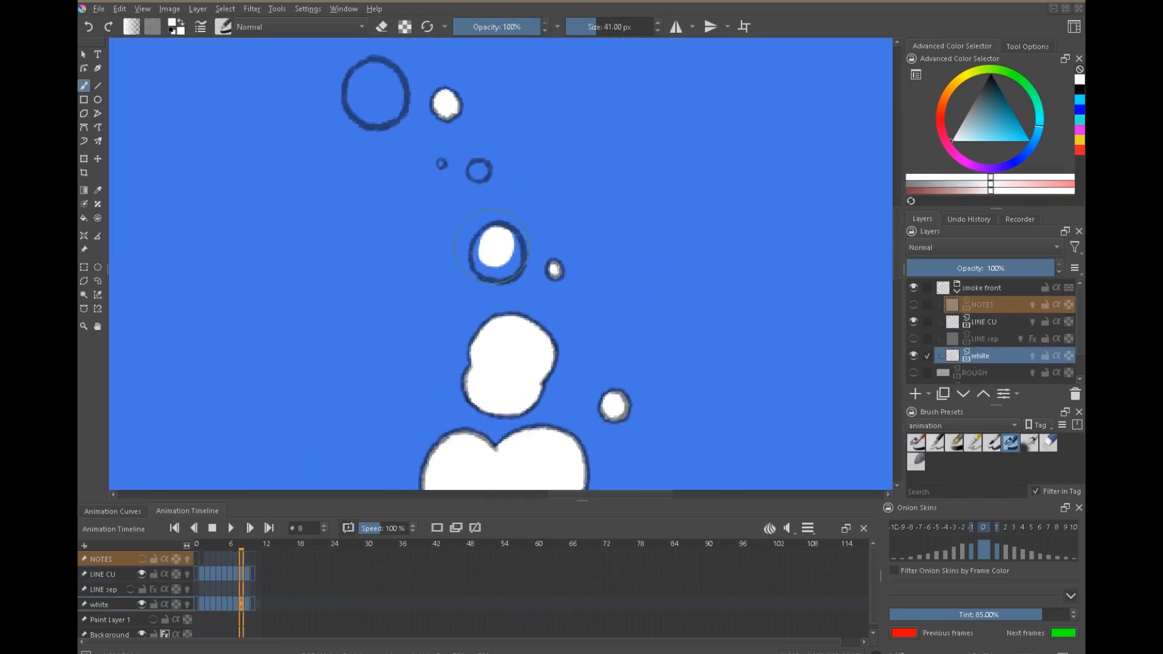
drag(479, 182, 598, 410)
drag(560, 238, 563, 245)
drag(375, 157, 728, 403)
drag(273, 130, 276, 136)
drag(319, 172, 321, 175)
drag(321, 176, 784, 245)
drag(388, 437, 606, 85)
drag(438, 203, 836, 218)
scroll(545, 220, down, 5)
Paint the newly outlined small puffs on frame 6 solid white on the white layer.
key(Left)
Paint the small unfilled puffs around the lower-left round puff on frame 5 solid white.
key(Left)
scroll(425, 373, up, 5)
drag(456, 307, 463, 316)
drag(204, 267, 207, 271)
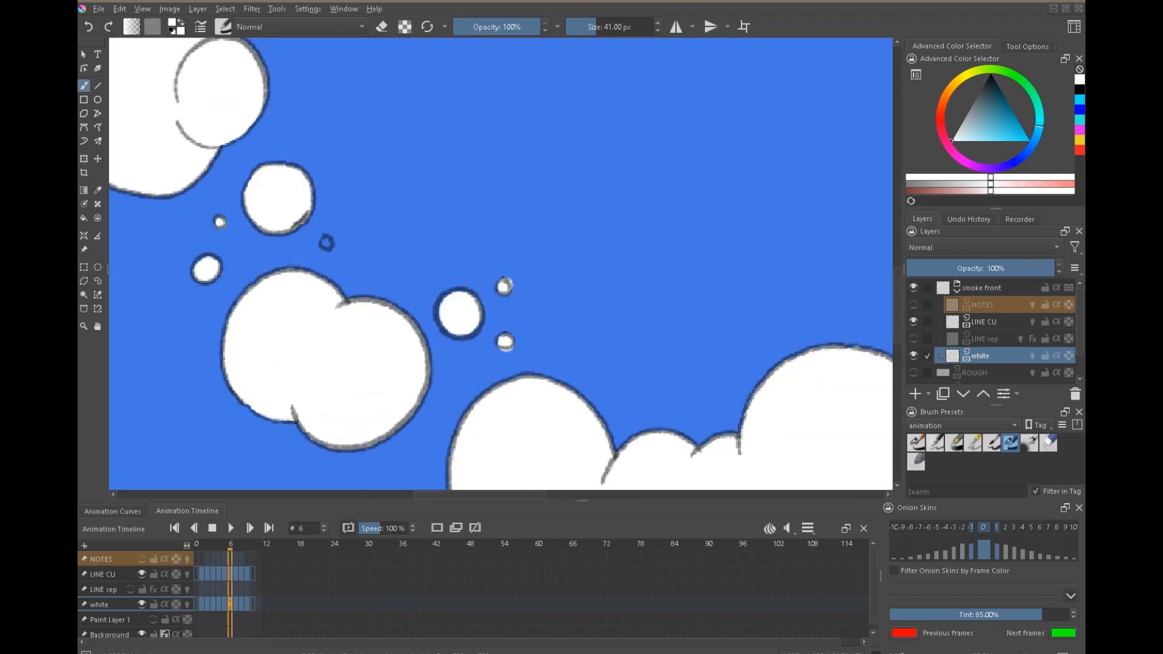
drag(727, 303, 403, 259)
drag(536, 288, 540, 291)
drag(521, 91, 481, 454)
drag(476, 308, 465, 328)
Play the filled animation with NOTES hidden, stop it, and go to frame 2.
key(Left)
drag(379, 157, 382, 160)
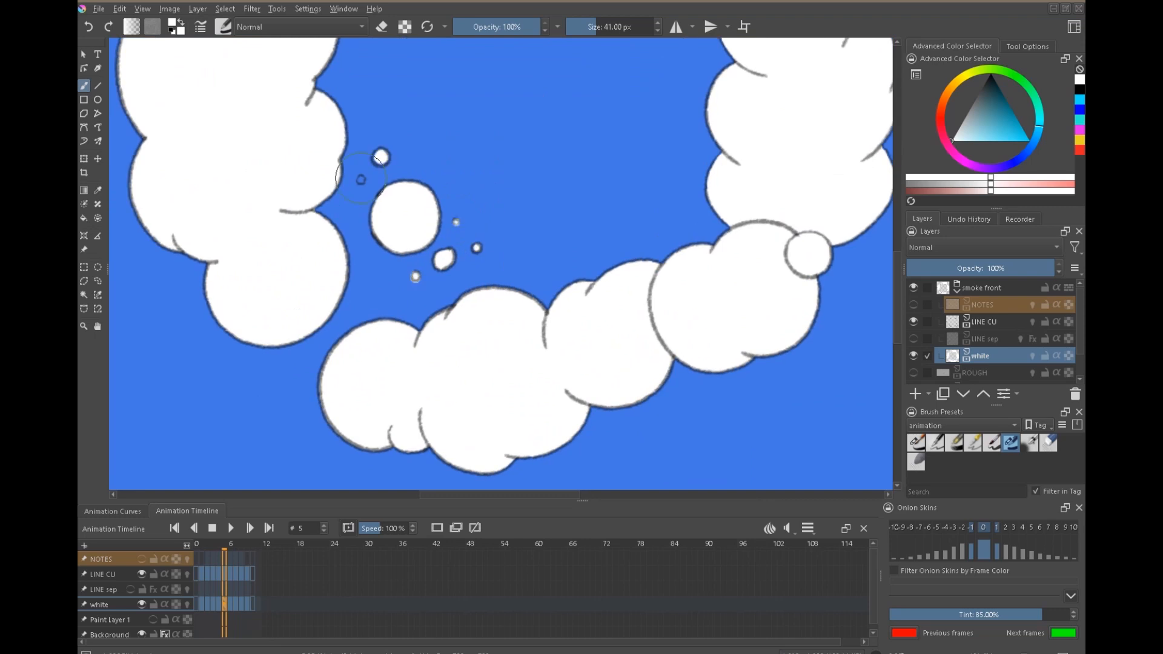
drag(417, 250, 421, 255)
scroll(561, 332, down, 8)
key(Left)
key(Left)
key(Left)
key(Left)
key(space)
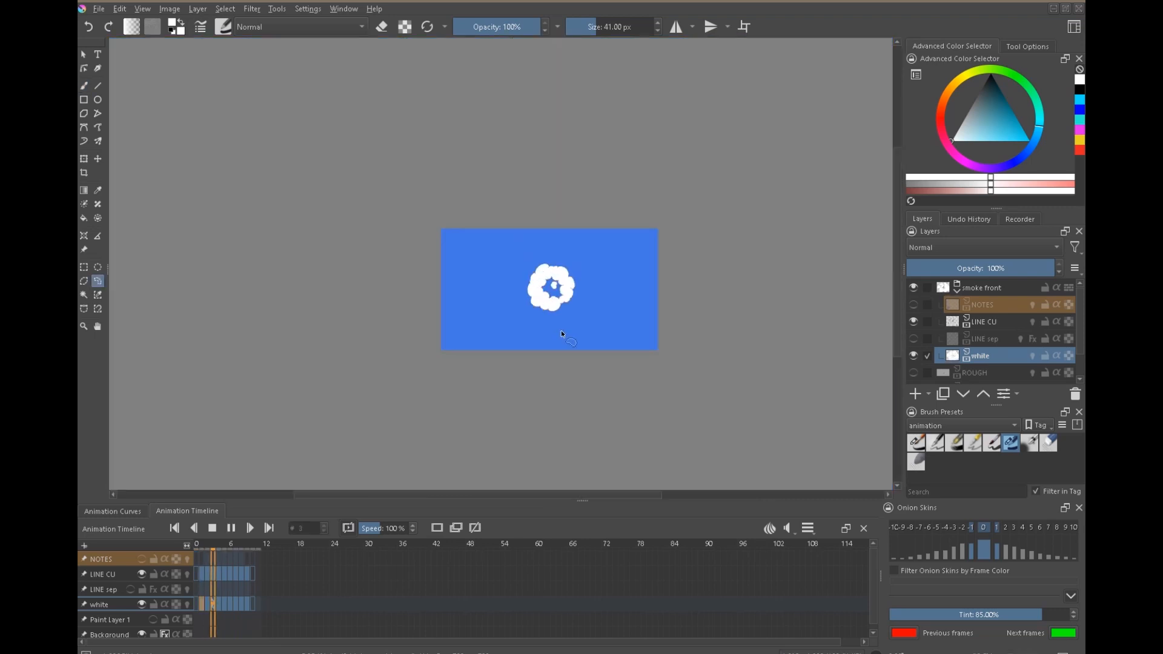
click(212, 528)
drag(532, 300, 496, 278)
click(208, 576)
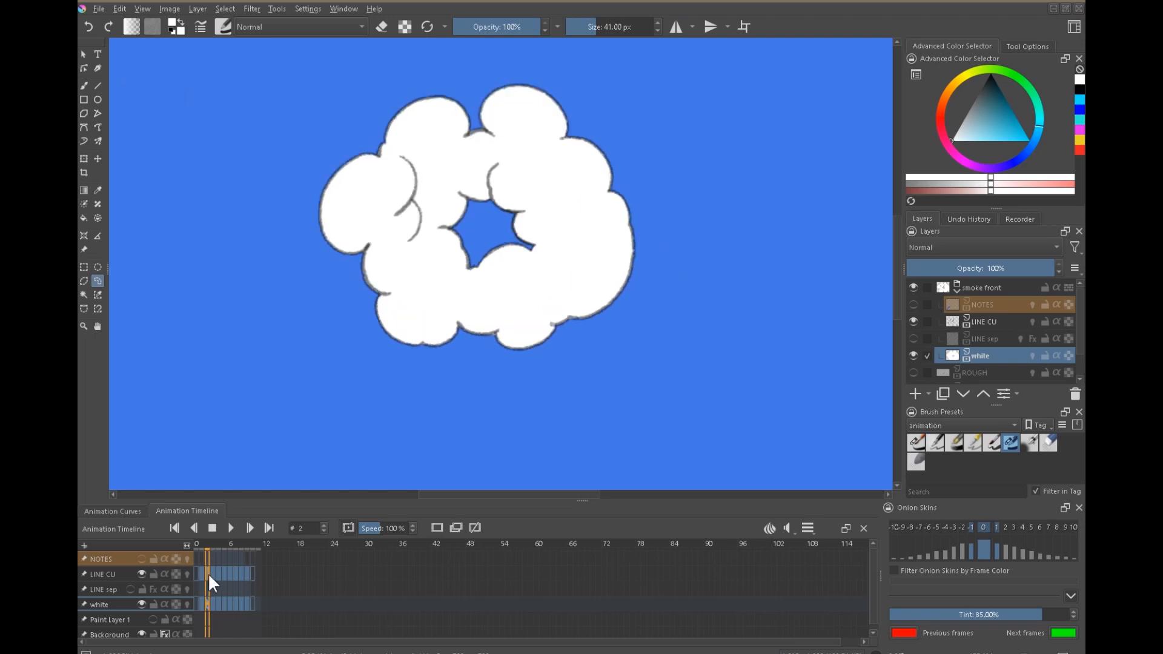
Flip back and forth between frames 2 and 5 to check the small puffs inside the ring's opening.
key(Right)
key(Right)
key(Right)
key(Left)
key(Left)
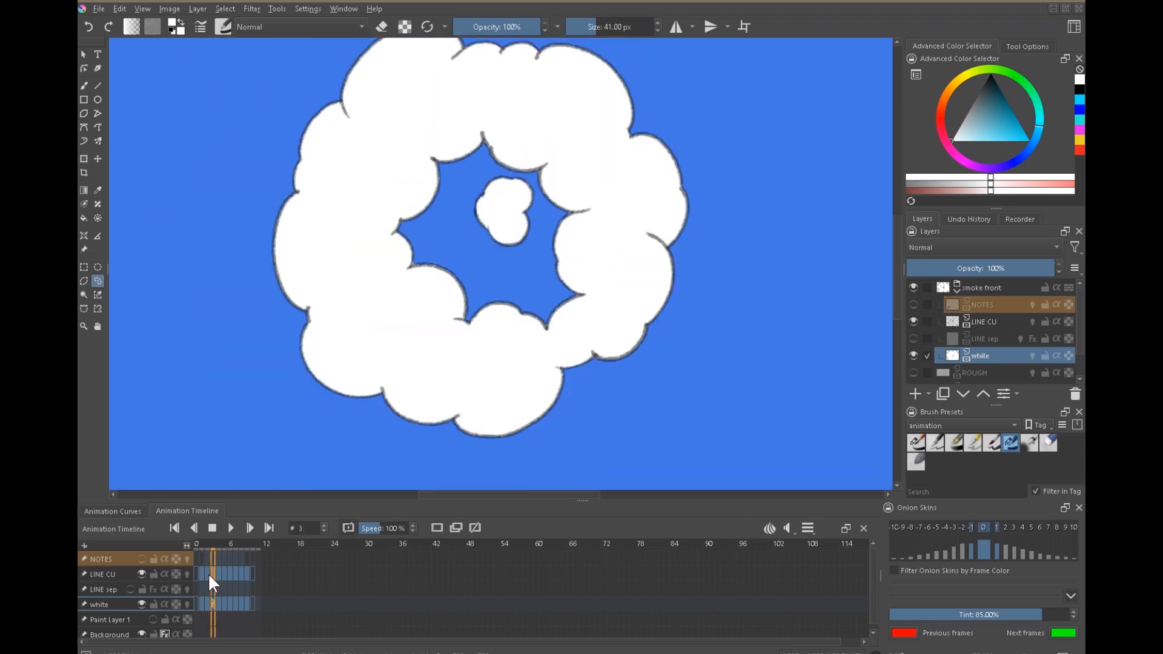
key(Right)
key(Left)
key(Right)
key(Right)
key(Left)
key(Right)
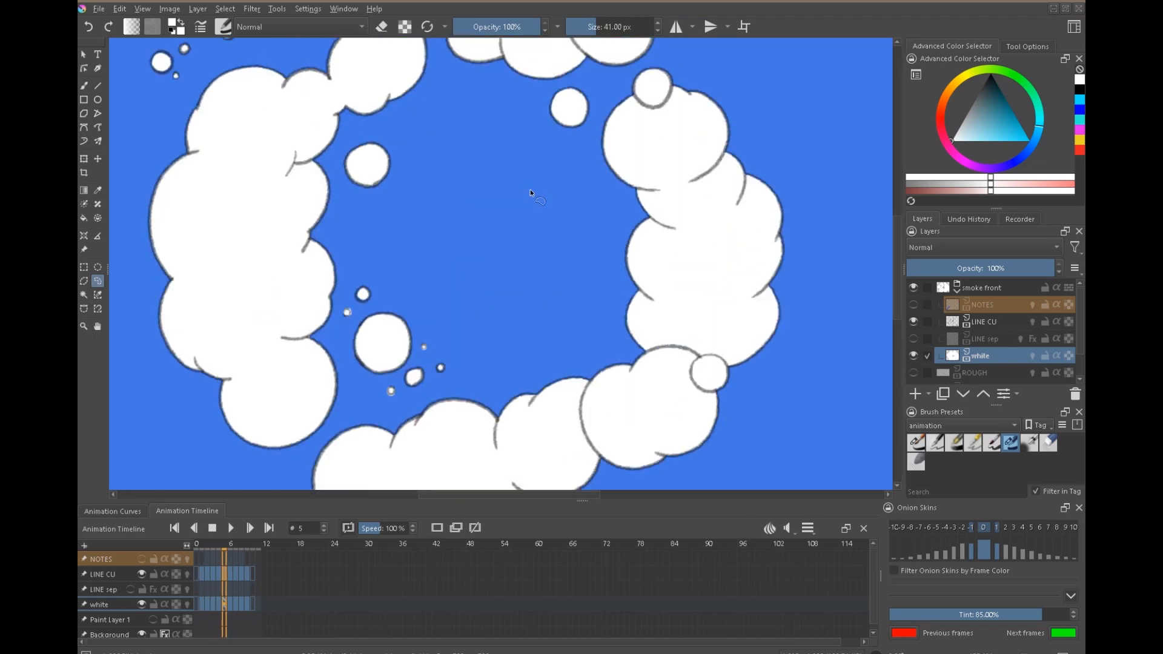
On frame 4, select the two small upper puffs inside the ring's opening and move their outlines and white fills slightly up and right.
key(Left)
click(955, 326)
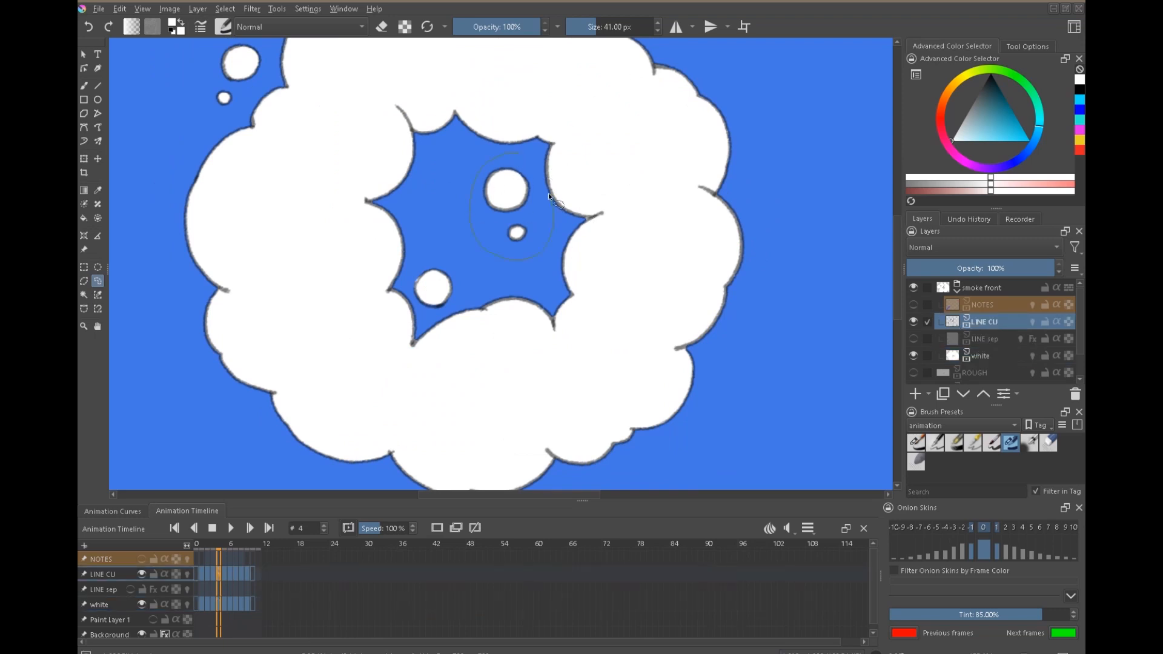
key(t)
drag(521, 207, 534, 186)
click(971, 370)
key(ctrl+shift+a)
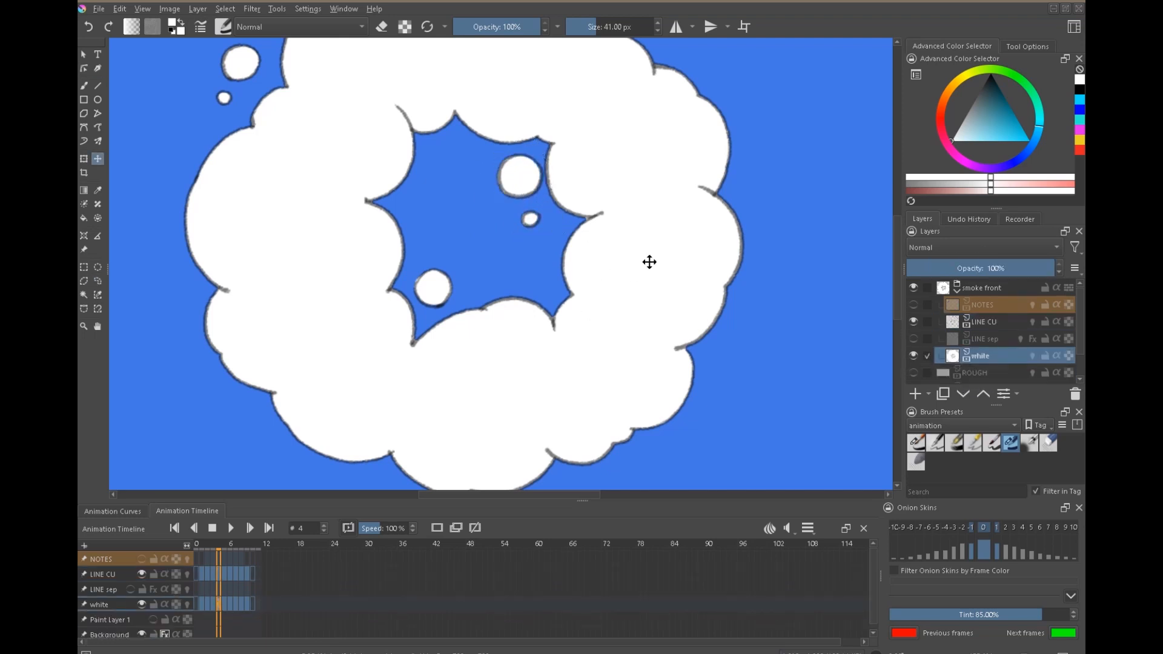
View the whole ring and flip repeatedly between frames 3, 4 and 5 to examine the transition around its upper-left side.
scroll(650, 262, down, 4)
key(Left)
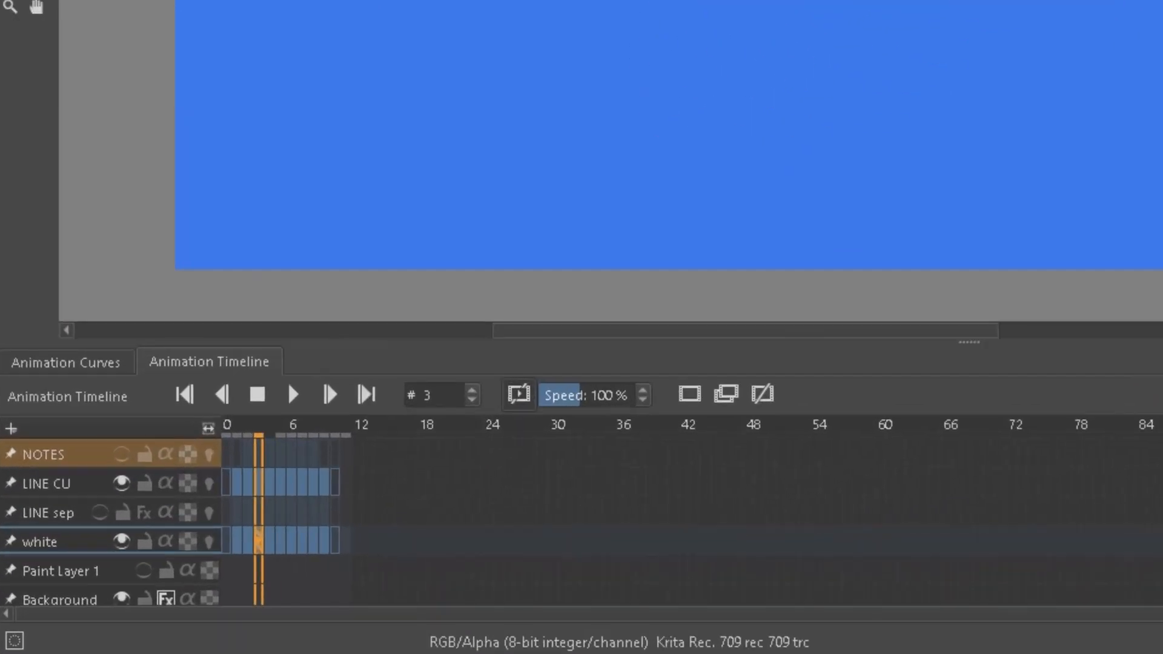
key(Right)
key(Right)
key(Left)
key(Left)
key(Left)
key(Right)
key(Right)
key(Right)
key(Left)
key(Left)
key(Left)
key(Right)
key(Right)
key(Right)
key(Right)
key(Right)
key(Left)
key(Left)
key(Left)
key(Left)
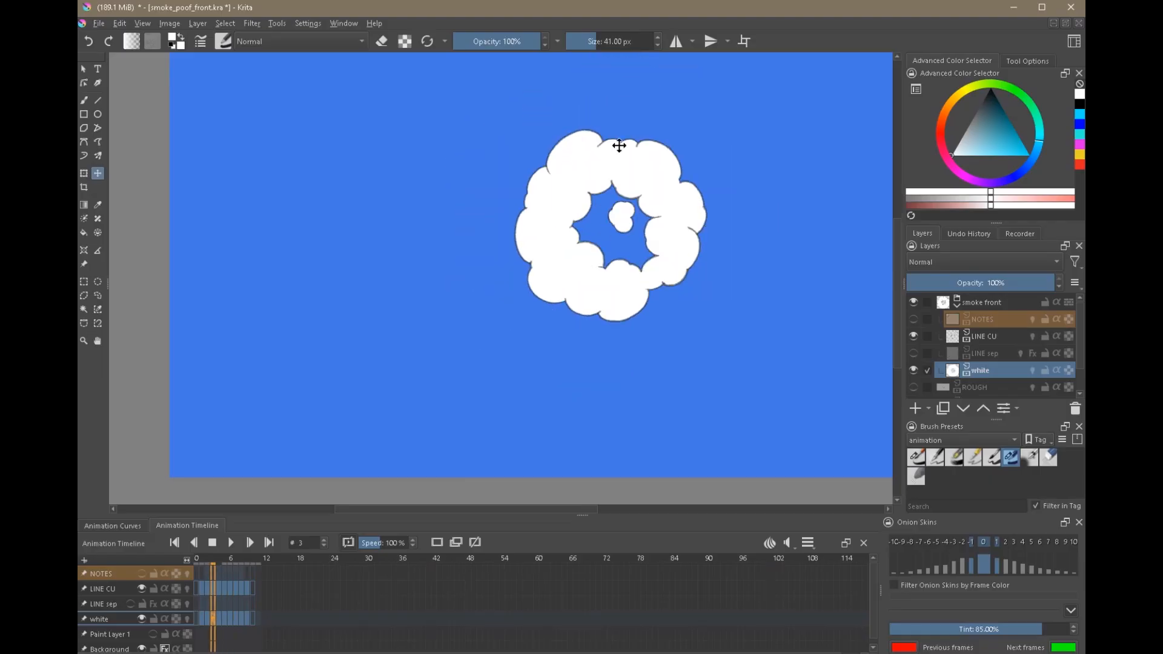
key(Right)
key(Right)
key(Left)
key(Left)
key(Right)
key(Left)
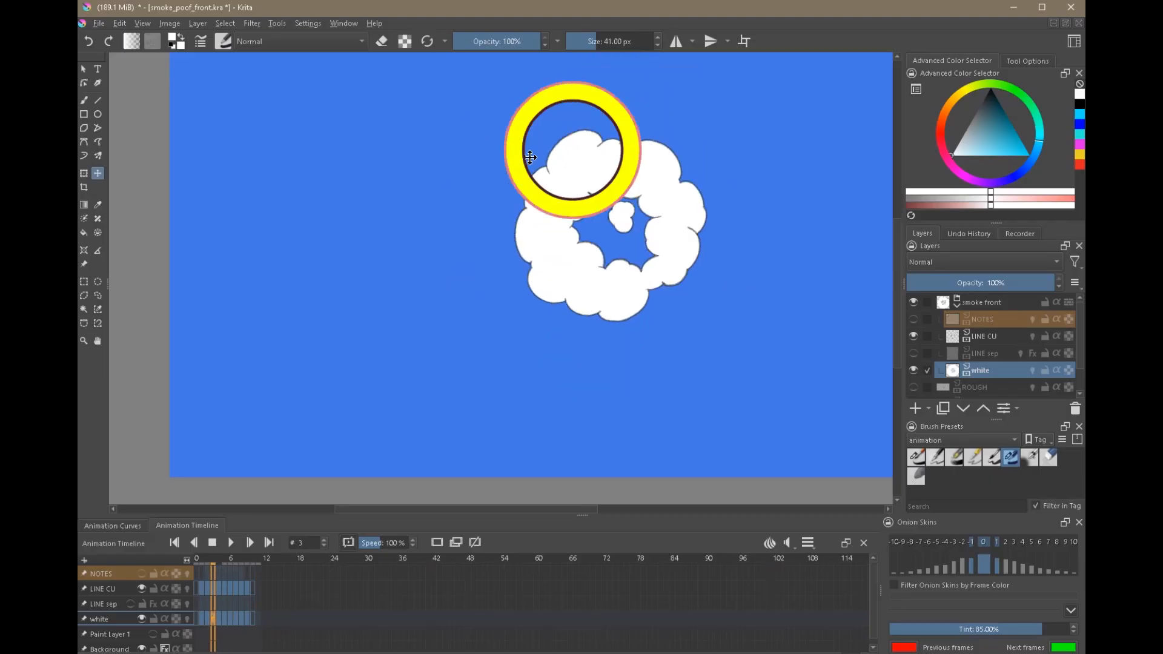
key(Right)
key(Left)
key(Right)
key(Left)
key(Right)
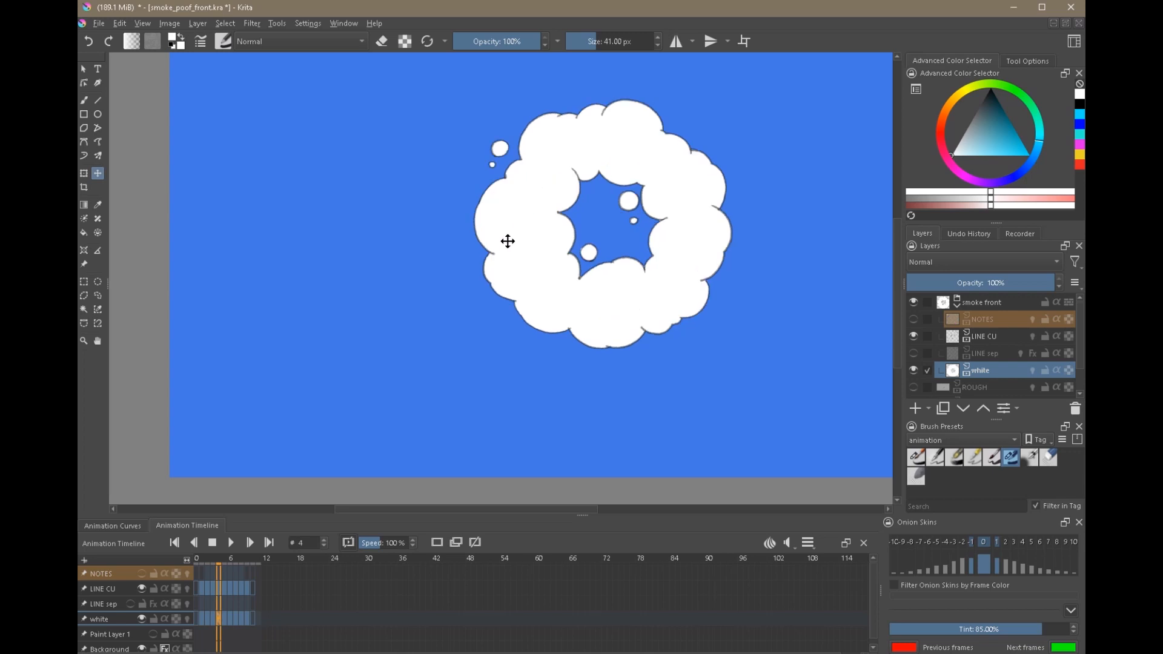
Briefly toggle NOTES and compare frames 3 to 5 again, examining how the upper-left puffs detach from the ring.
click(918, 316)
click(918, 316)
key(Left)
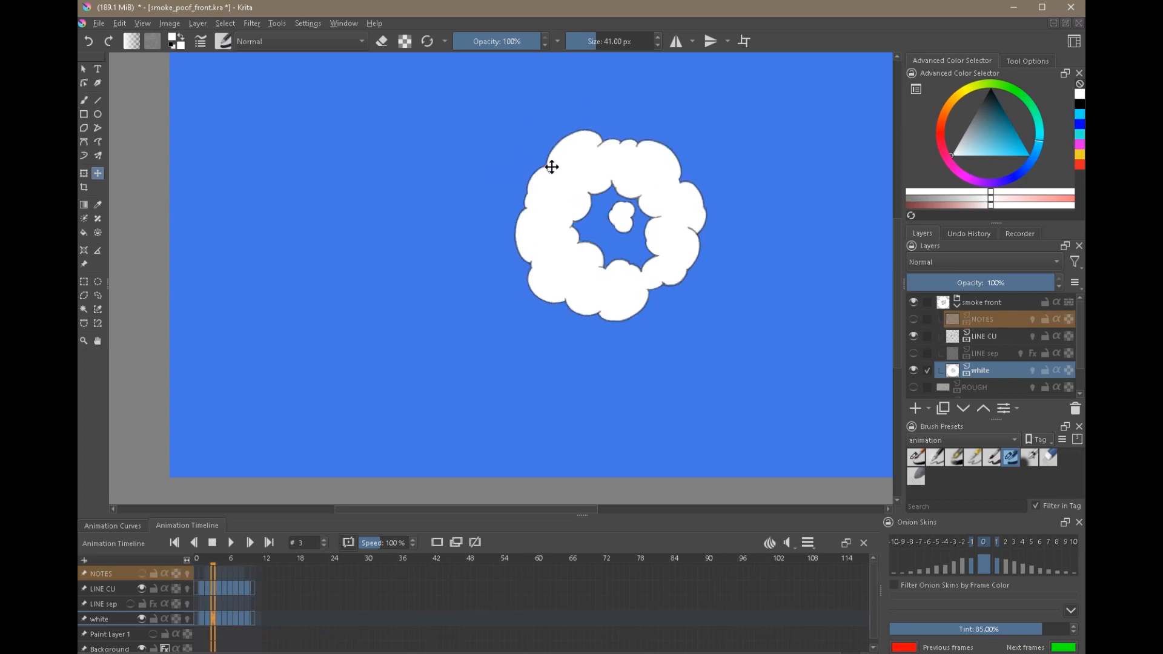
key(Right)
key(Left)
key(Right)
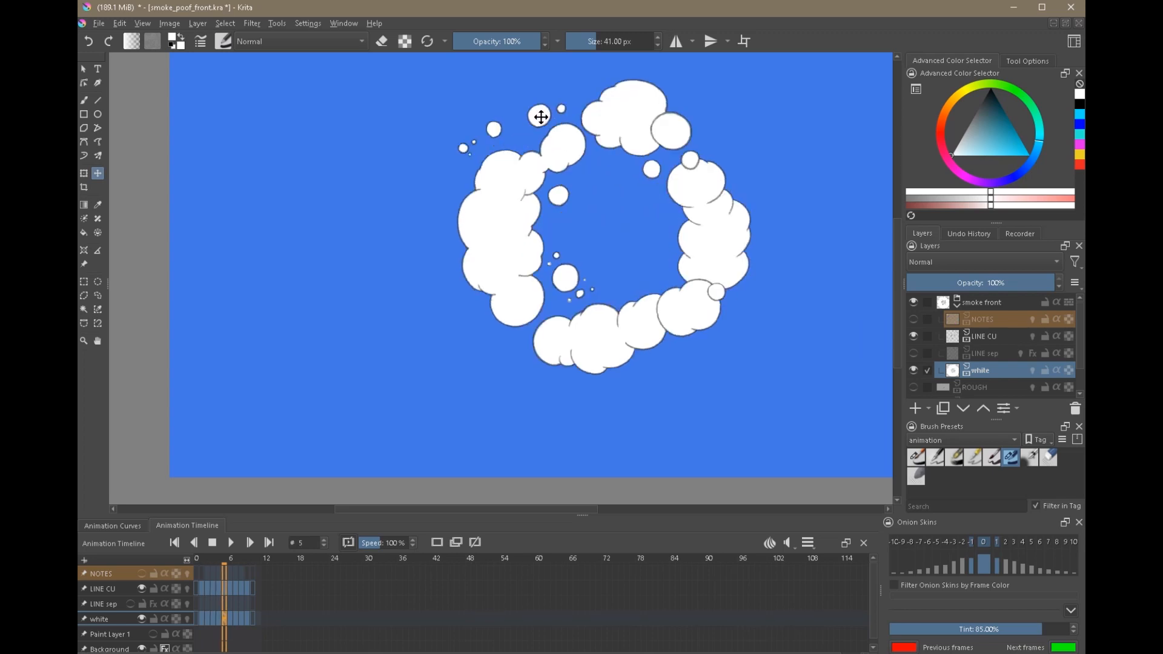
key(Left)
key(Left)
key(Right)
key(Right)
key(Right)
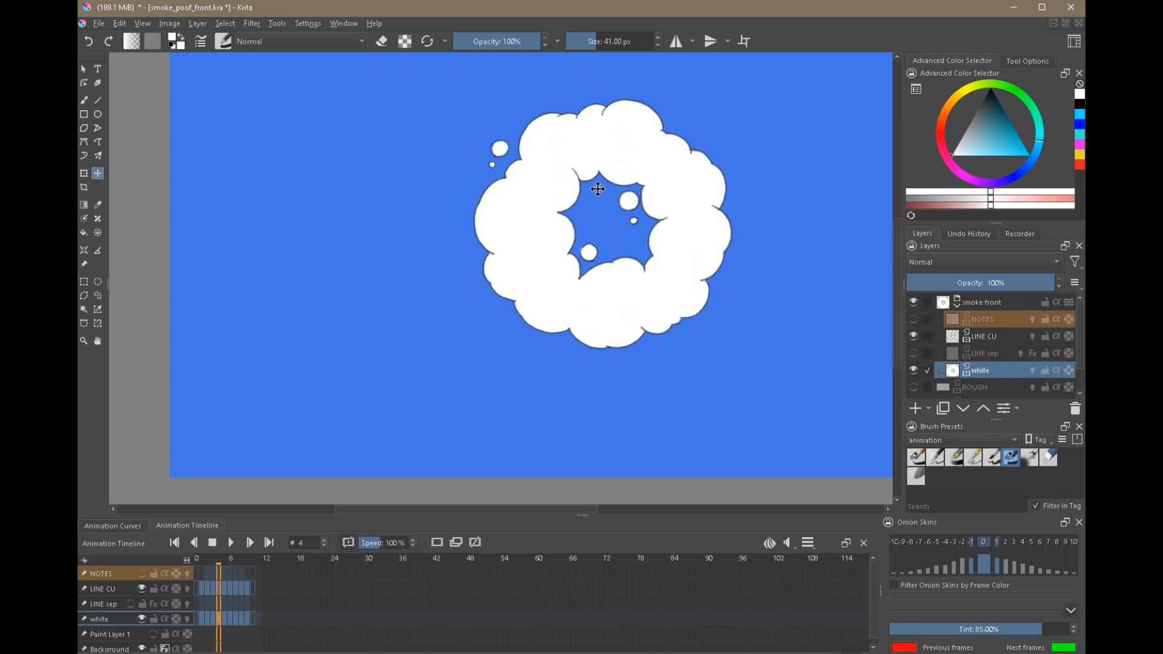
key(Right)
key(Left)
key(Left)
key(Left)
key(Right)
key(Right)
key(Left)
key(Right)
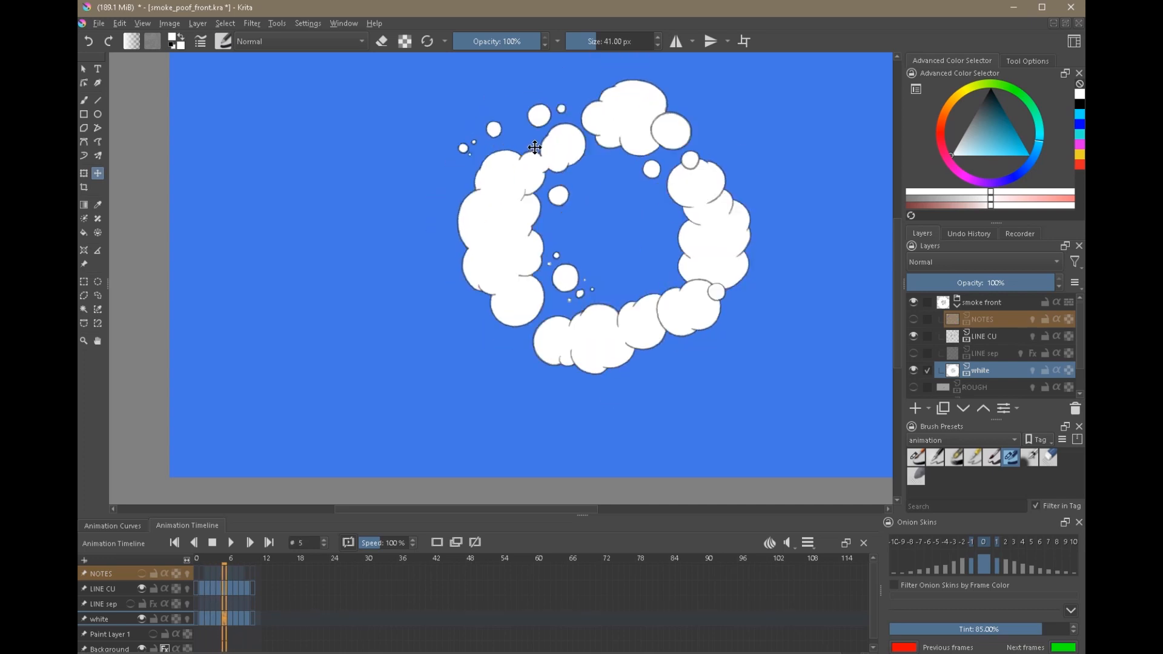
key(Left)
key(Right)
key(Left)
Play the filled animation from frame 1, stop it, and step forward to frame 4.
click(202, 588)
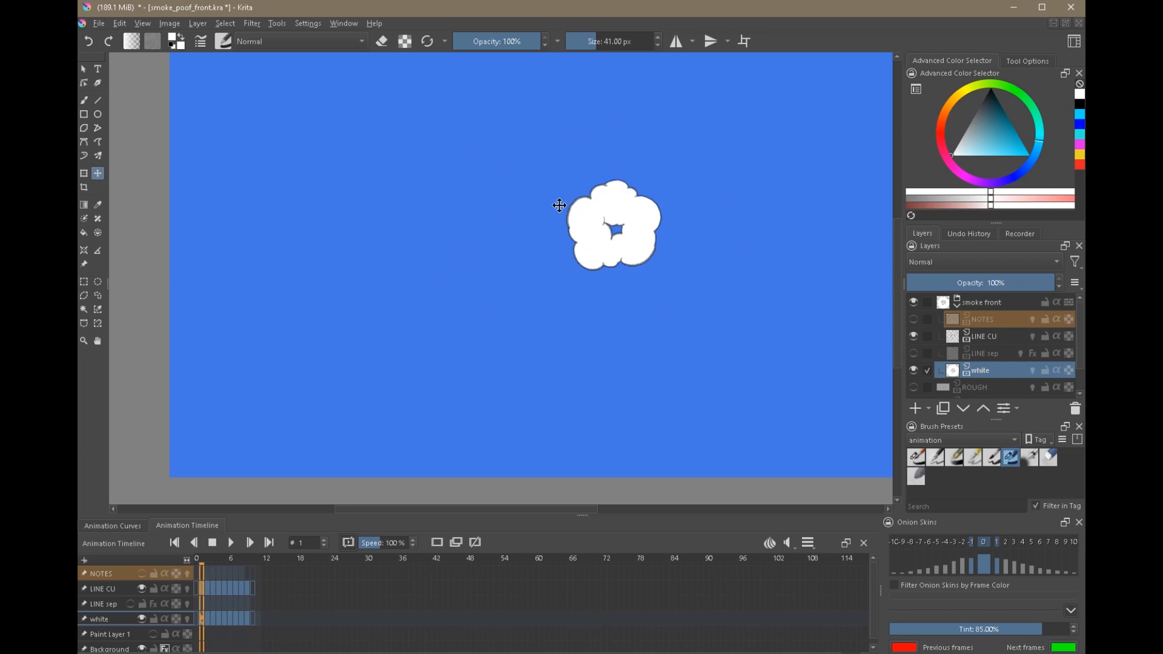
drag(596, 200, 575, 273)
click(230, 541)
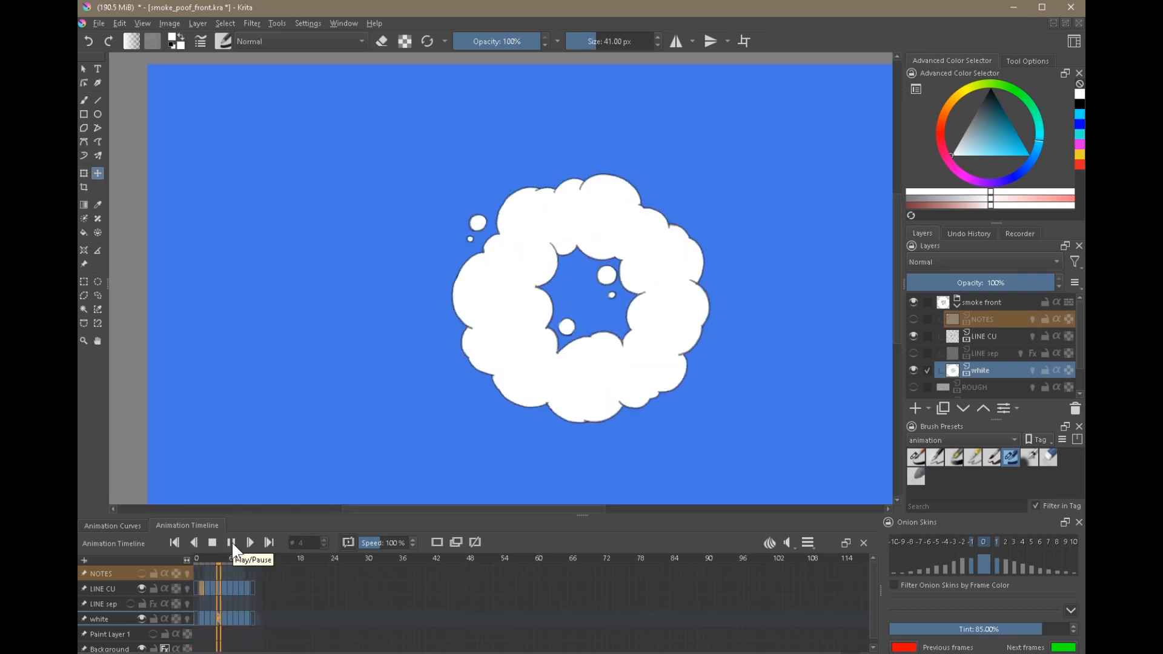
click(212, 544)
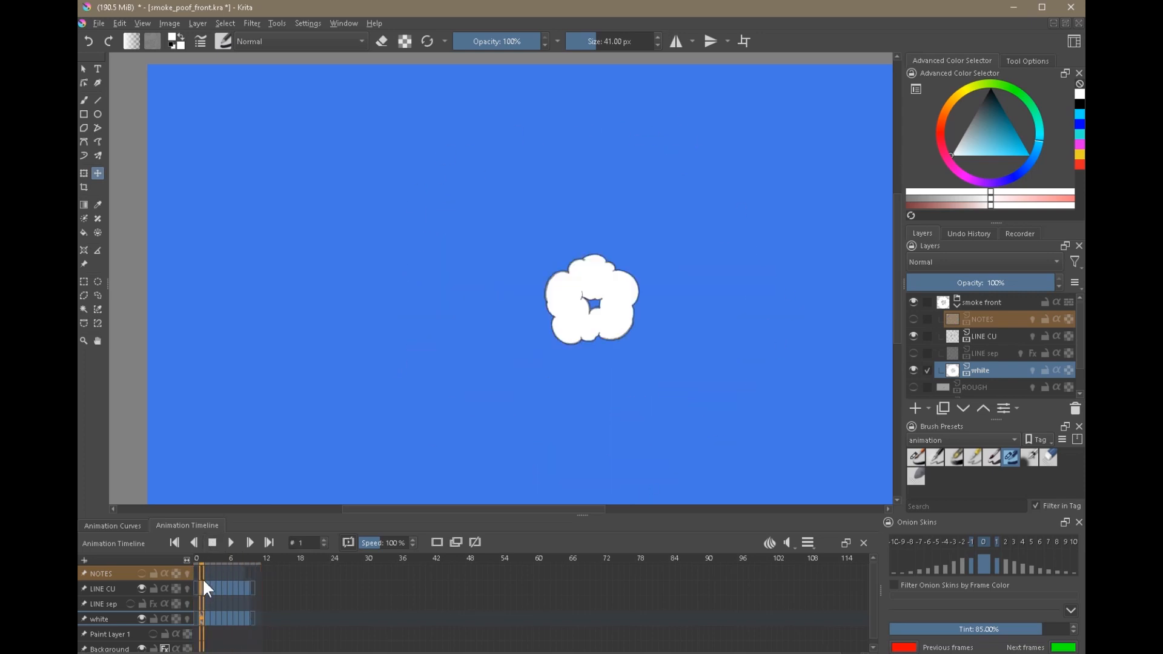
key(Right)
key(Right)
key(Right)
key(Left)
key(Right)
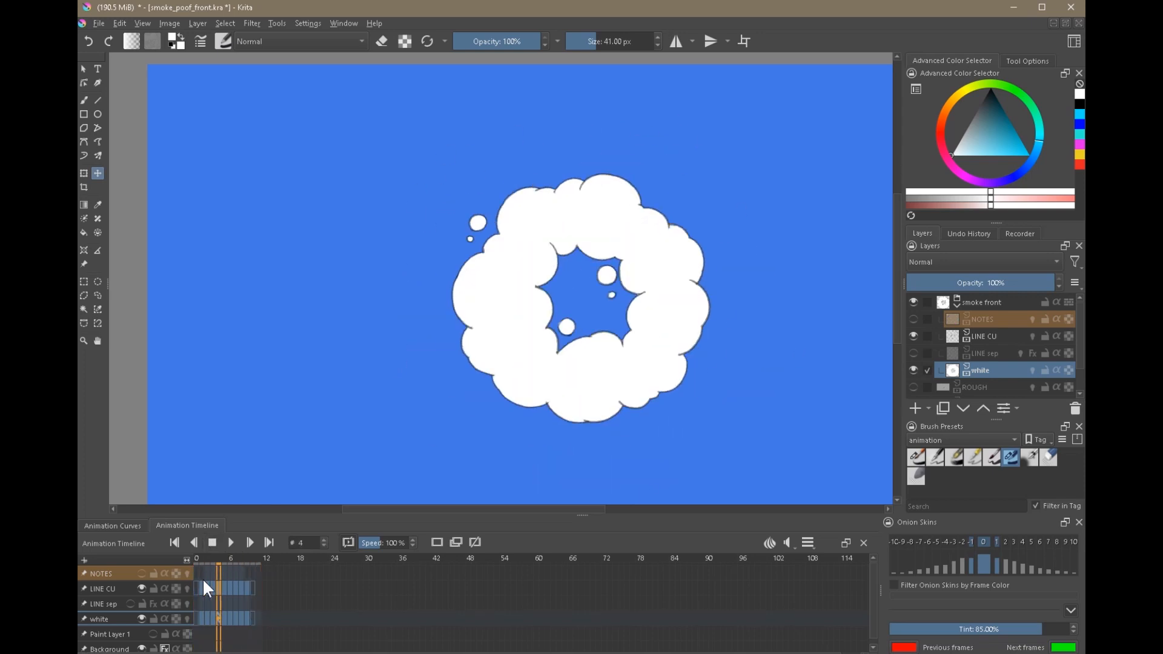
Show and activate NOTES, pick a bright cyan-blue brush colour, and go to frame 5 after comparing frames 3 and 4.
scroll(577, 163, up, 5)
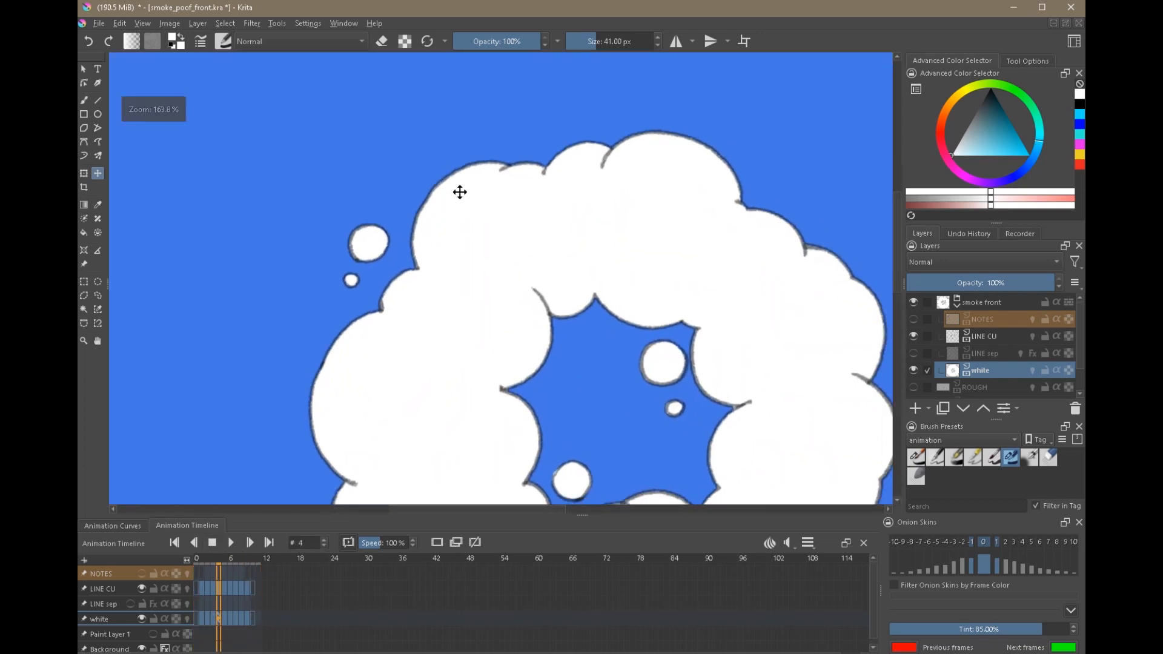
click(914, 318)
click(966, 315)
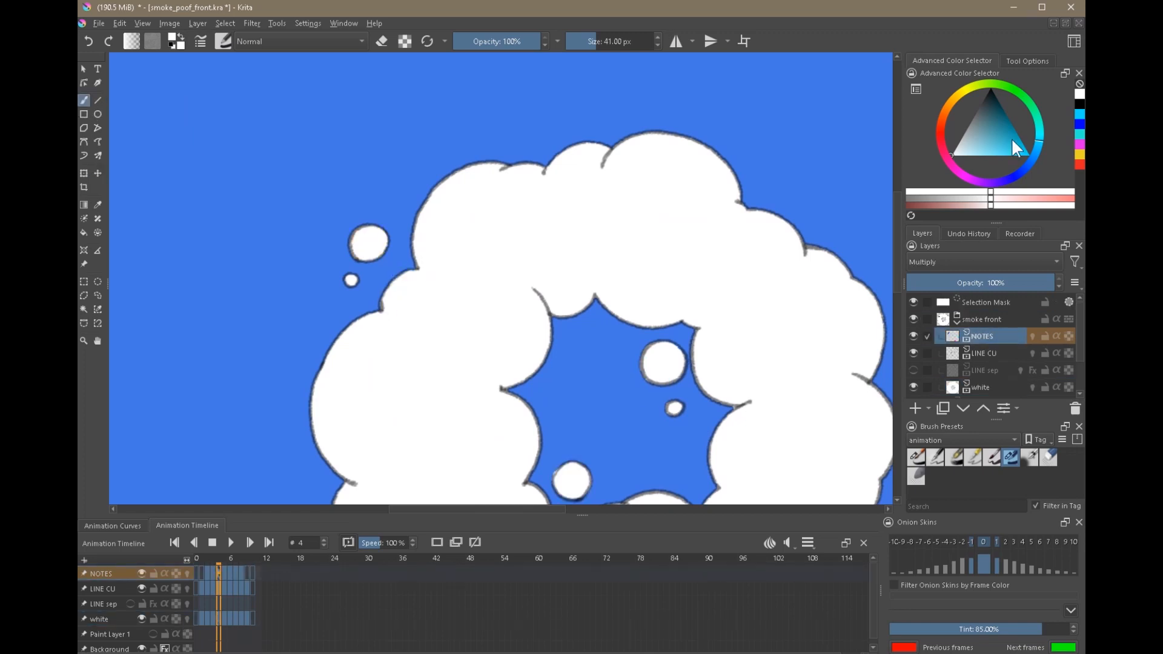
drag(1011, 150, 1023, 151)
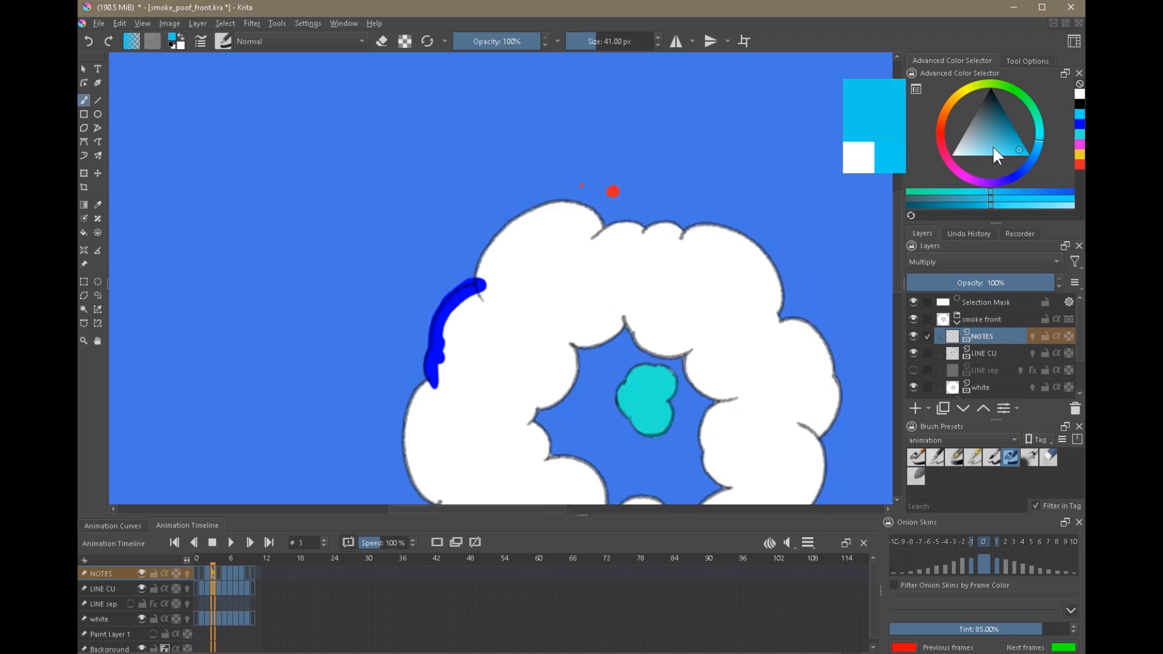
key(Left)
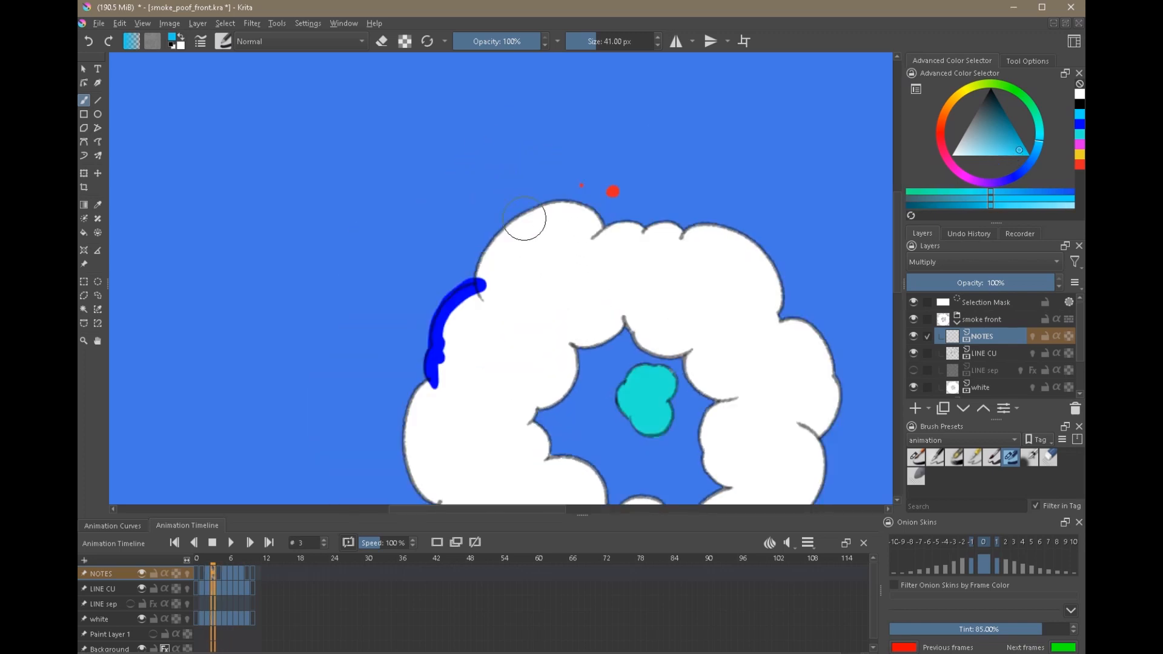
key(Right)
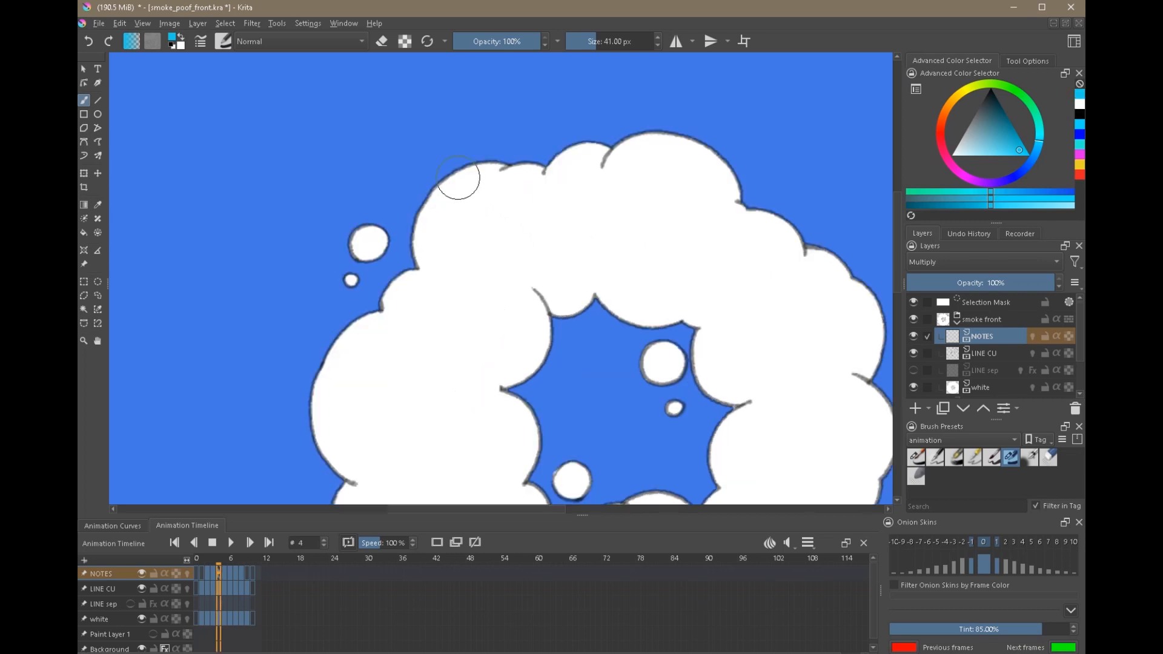
key(Right)
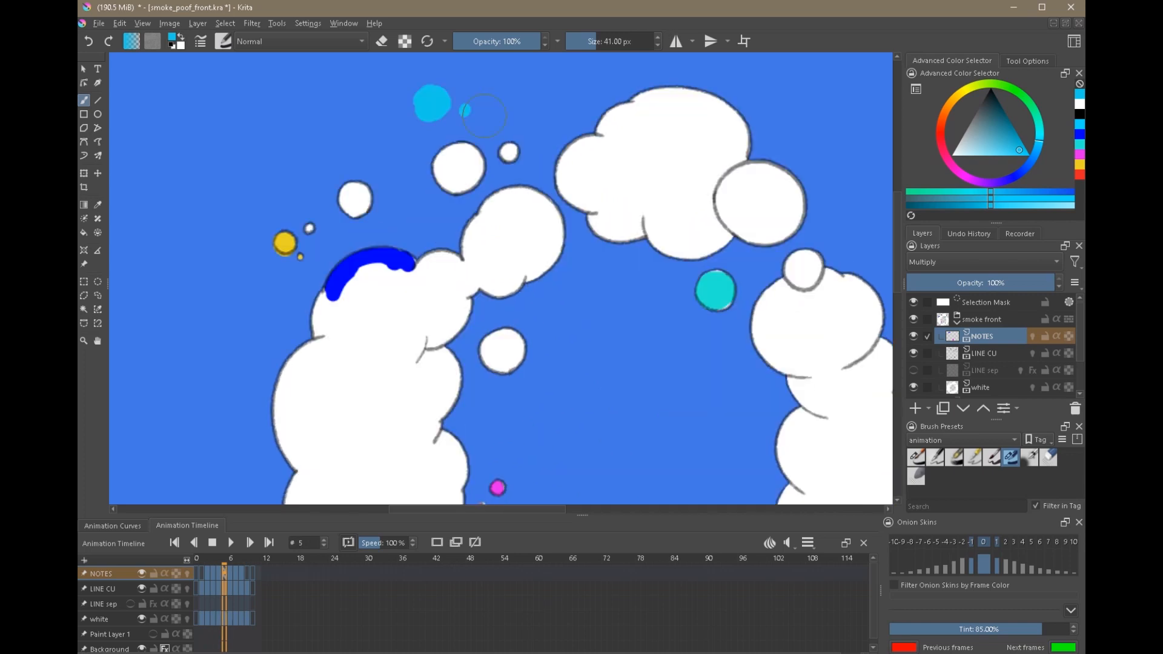
Mark a cluster of cyan-blue puffs on NOTES above the detached upper-left puffs on frame 5, comparing the neighbouring frames.
key(Right)
key(Left)
key(Left)
key(Right)
key(Right)
key(Left)
key(Left)
key(Right)
drag(402, 117, 404, 123)
click(399, 148)
key(Left)
key(Right)
Outline the cyan-blue marked puffs and add tiny dots around them in black on LINE CU with the first animation brush preset.
click(983, 353)
click(916, 457)
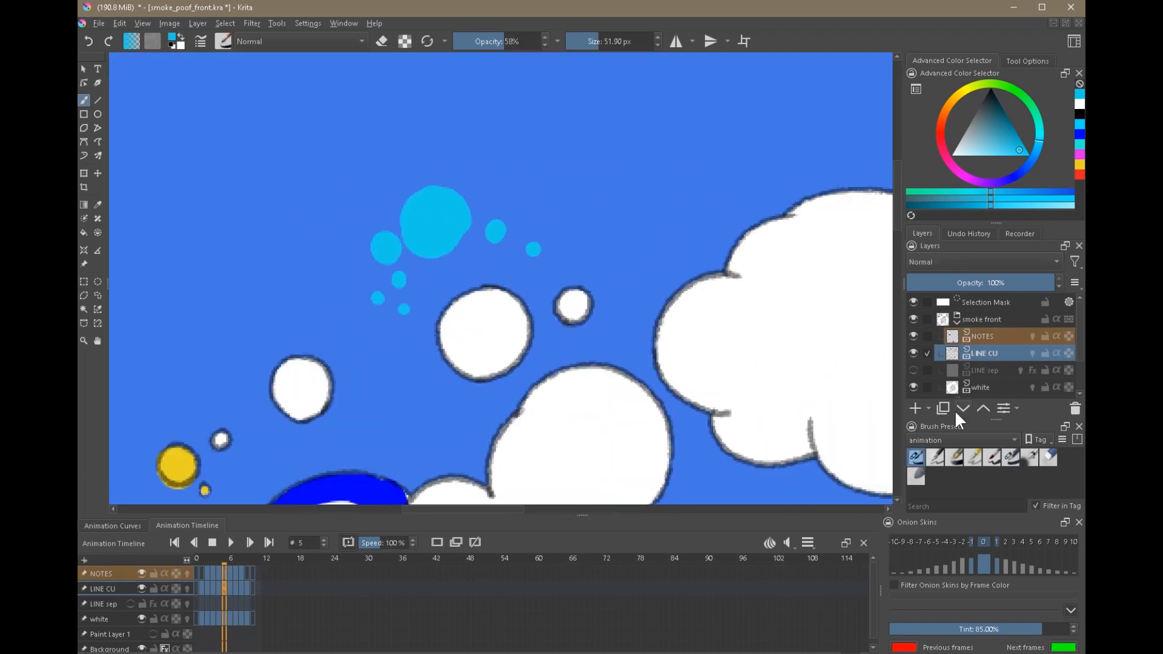
key(d)
drag(397, 227, 466, 233)
click(548, 257)
click(544, 267)
Hide NOTES and paint frame 5's newly outlined upper-left puffs solid white on the white layer with the sixth animation brush preset.
click(983, 336)
click(914, 337)
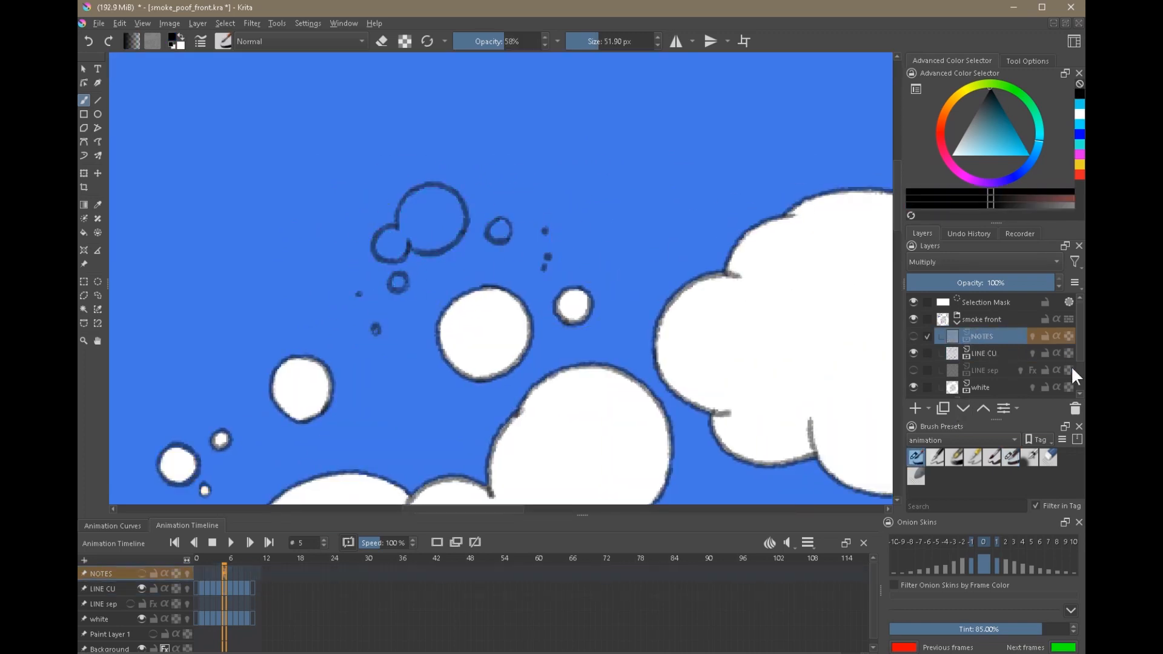
drag(1080, 349, 1080, 371)
click(980, 348)
click(1011, 458)
drag(498, 233, 501, 225)
click(376, 329)
drag(385, 245, 398, 243)
mouse_move(405, 232)
mouse_down()
mouse_move(449, 234)
mouse_move(429, 222)
mouse_up()
scroll(424, 212, down, 5)
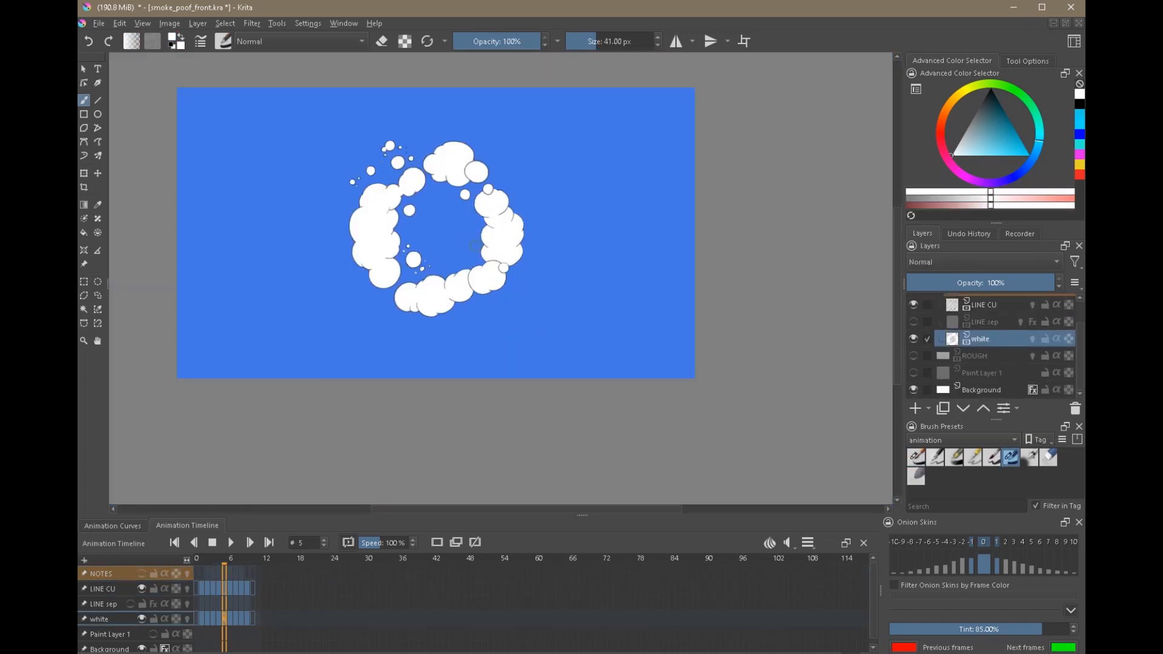
Play the animation with the new frame 5 puffs, stop it, and replay it from frame 1.
click(232, 539)
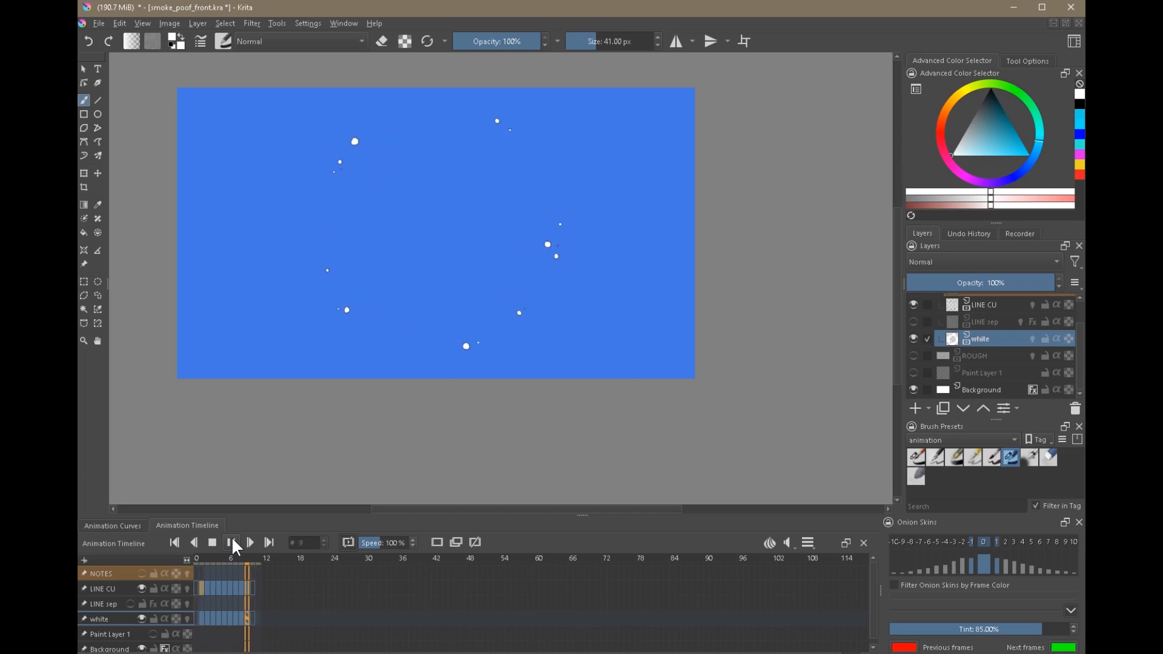
click(232, 538)
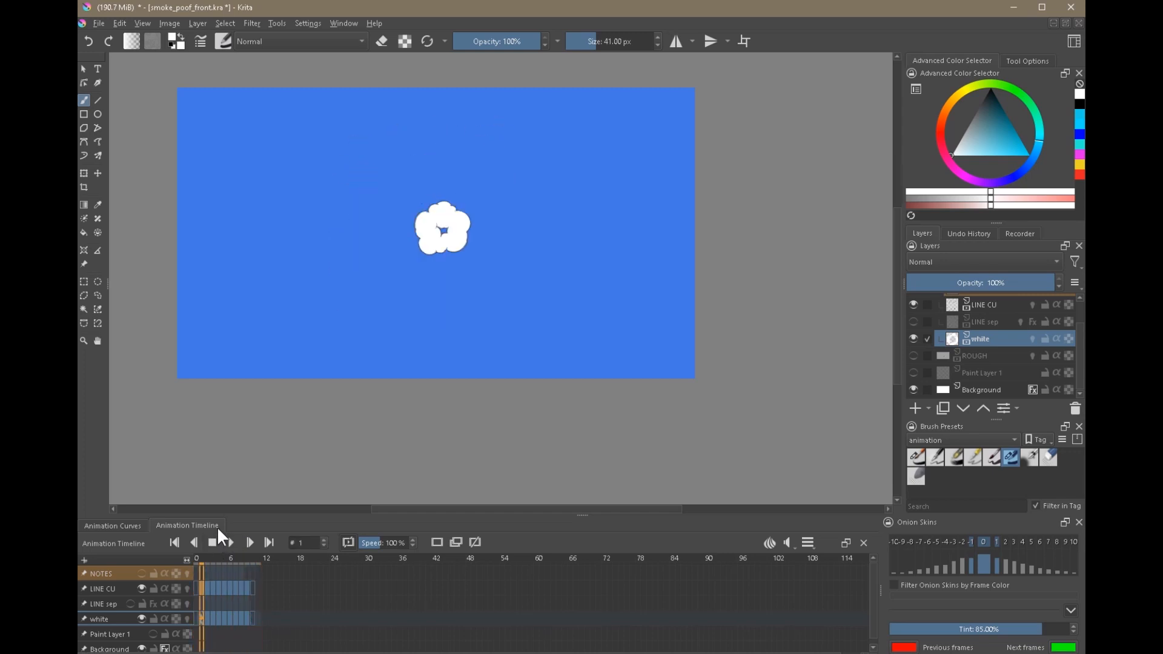
key(Right)
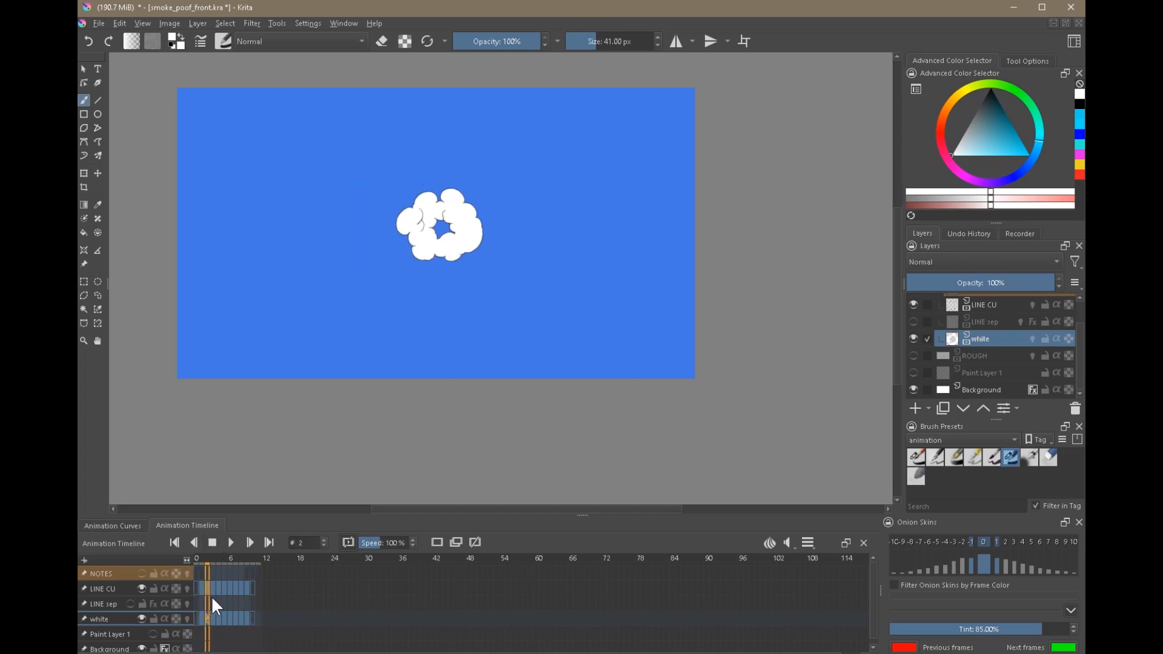
key(Left)
click(230, 540)
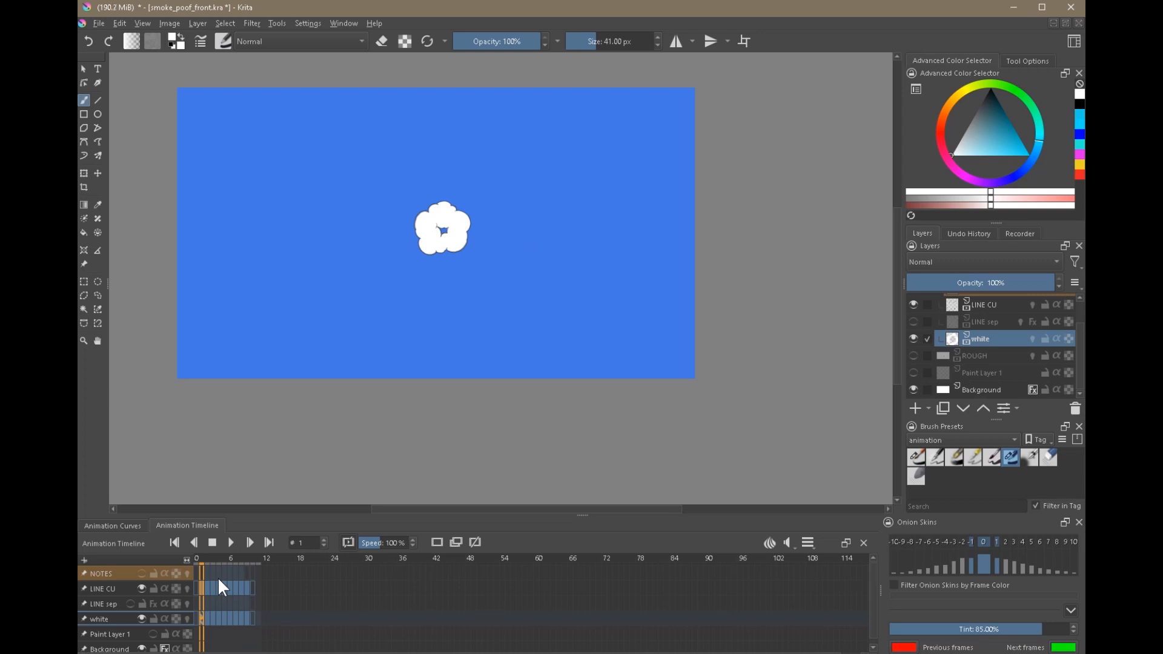
Jump through the timeline to frames 7 and 9 and return to frame 1.
click(238, 617)
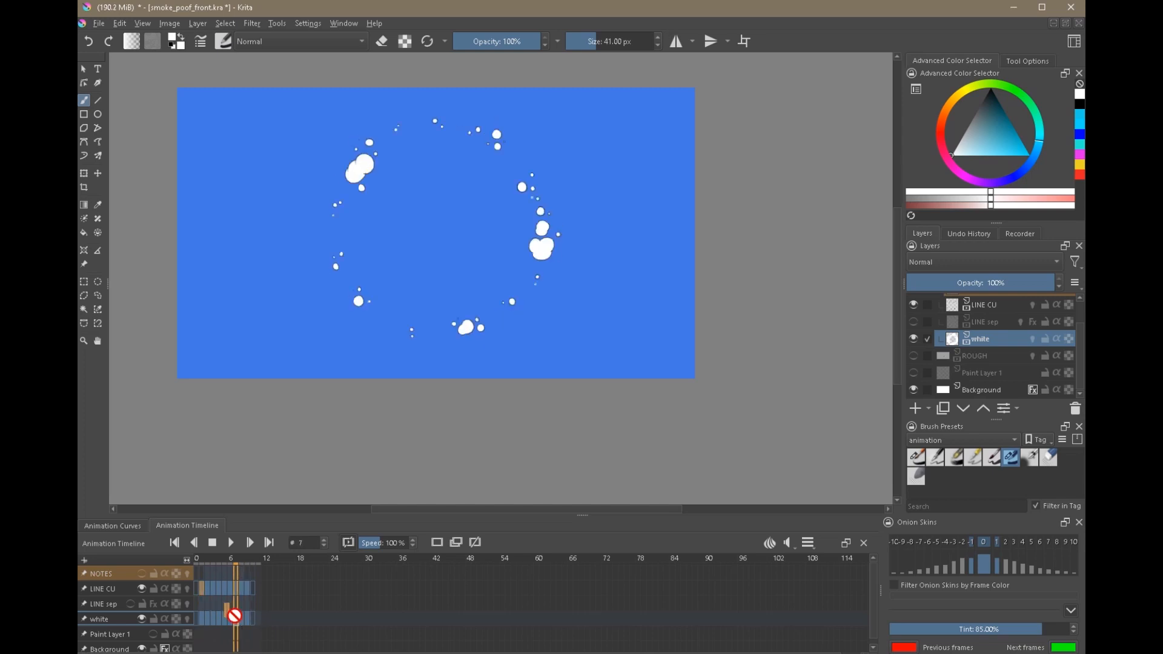
click(204, 589)
click(249, 591)
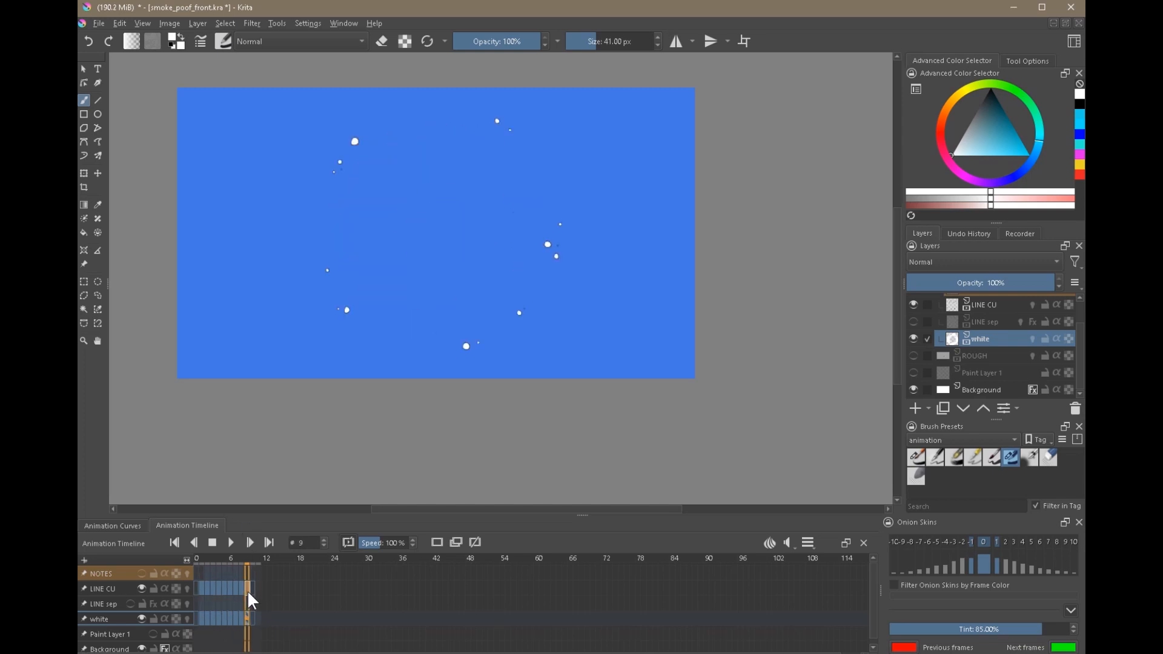
click(206, 587)
click(202, 587)
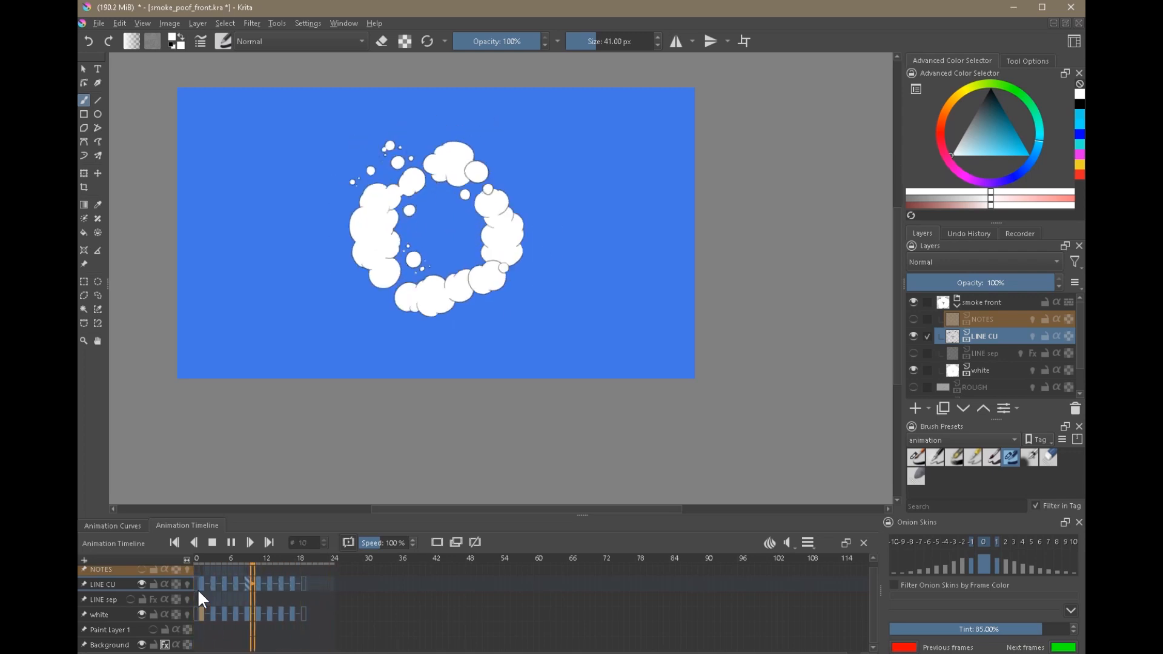
Stop playback of the two-frame-spaced animation and step back and forth through its later keyframes to examine the ring's break-up.
click(213, 543)
click(264, 579)
key(Right)
key(Right)
key(Right)
key(Right)
key(Right)
key(Right)
key(Right)
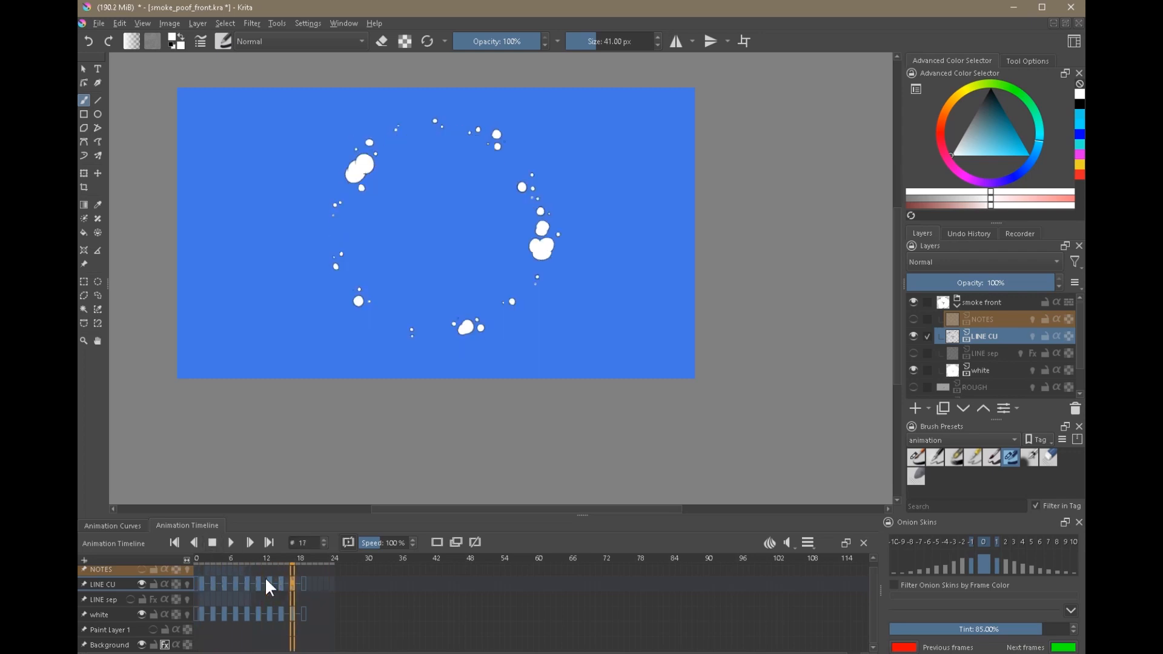
key(Left)
key(Left)
key(Left)
key(Left)
key(Left)
key(Left)
key(Left)
key(Left)
key(Left)
key(Left)
key(Right)
key(Right)
key(Right)
key(Right)
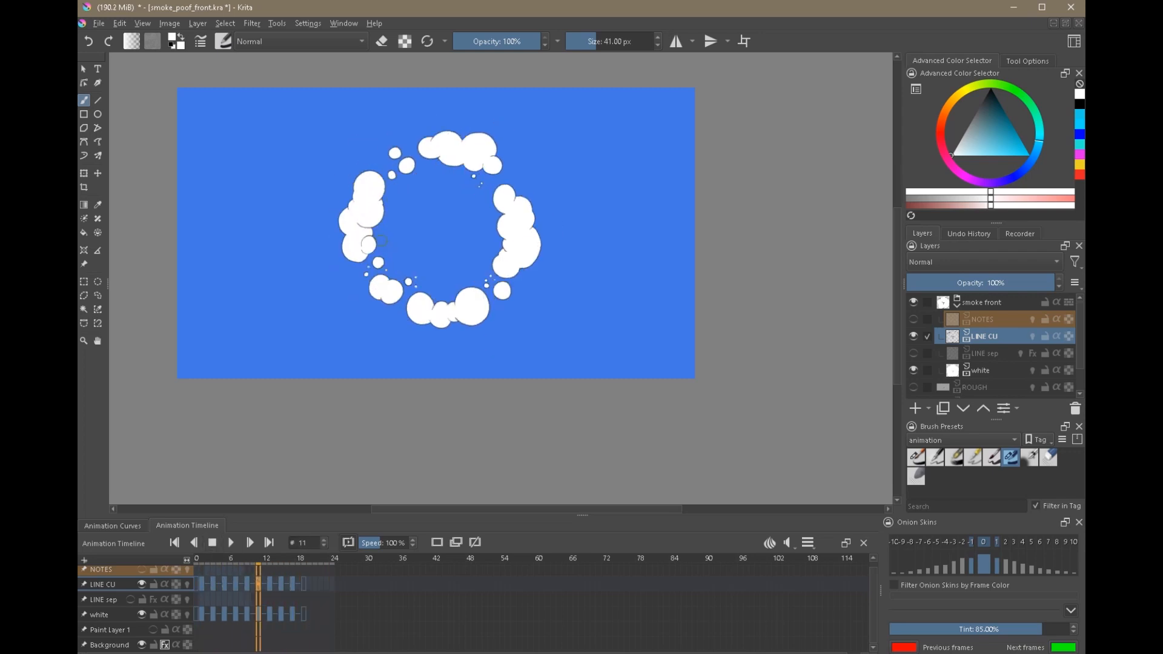
key(Left)
key(Left)
key(Right)
key(Right)
key(Right)
key(Right)
key(Left)
key(Left)
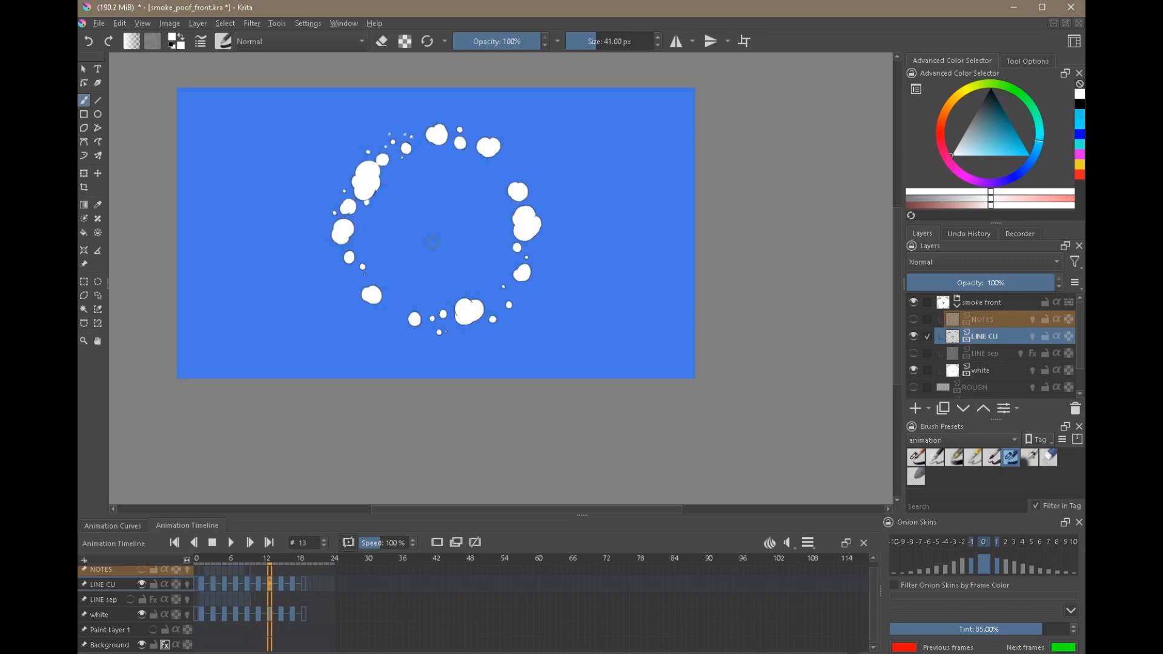
Flip between frames 13 and 15 to compare how the puffs on the ring's left side shrink.
key(Right)
key(Right)
key(Left)
key(Left)
key(Right)
key(Right)
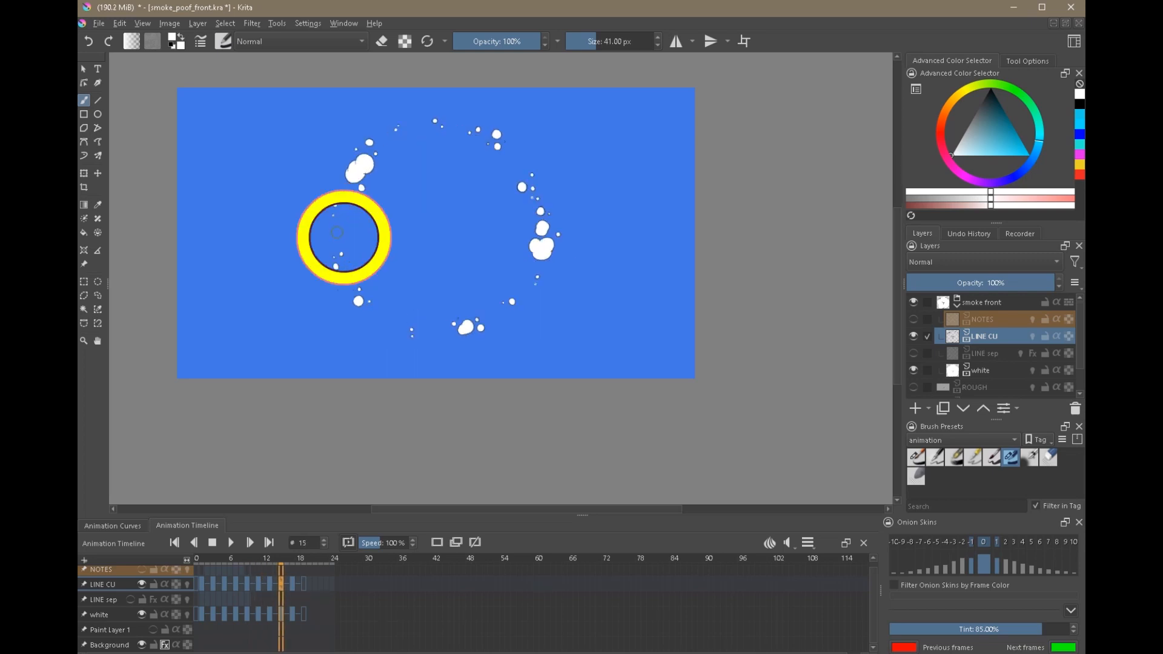
key(Left)
key(Left)
key(Right)
key(Right)
key(Left)
key(Left)
key(Right)
key(Right)
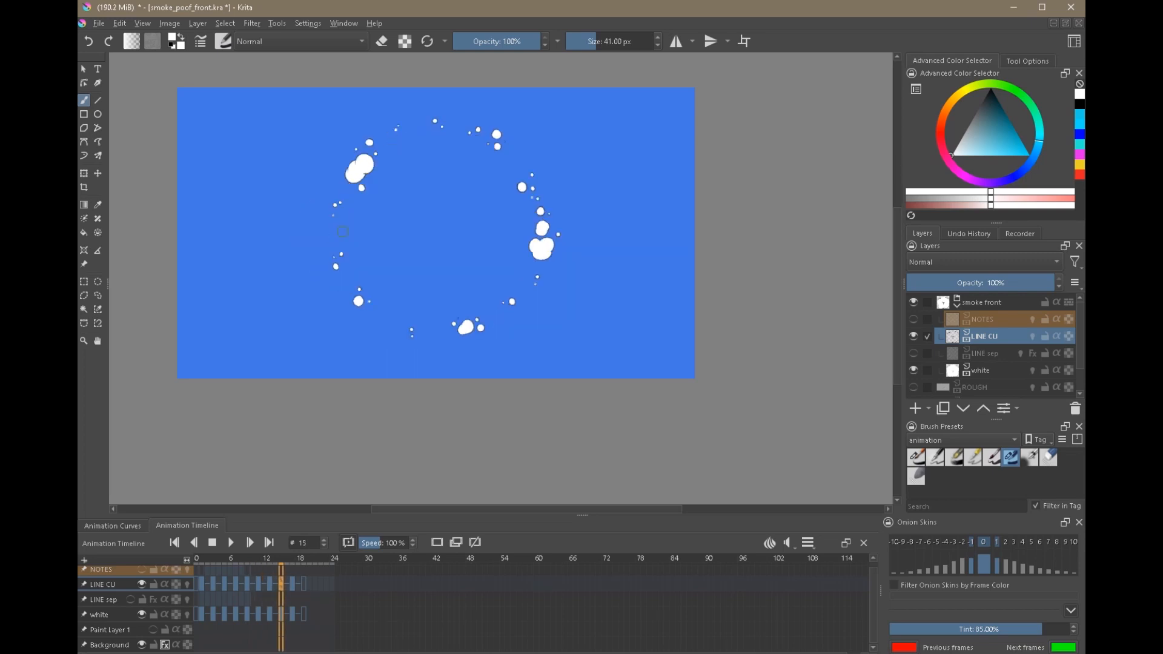
Step back and forth through the frames around 13 and 15 to examine the continuity of the small puffs.
key(Left)
key(Left)
key(Left)
key(Left)
key(Right)
key(Right)
key(Right)
key(Right)
key(Left)
key(Left)
key(Left)
key(Left)
key(Left)
key(Left)
key(Right)
key(Right)
key(Right)
key(Right)
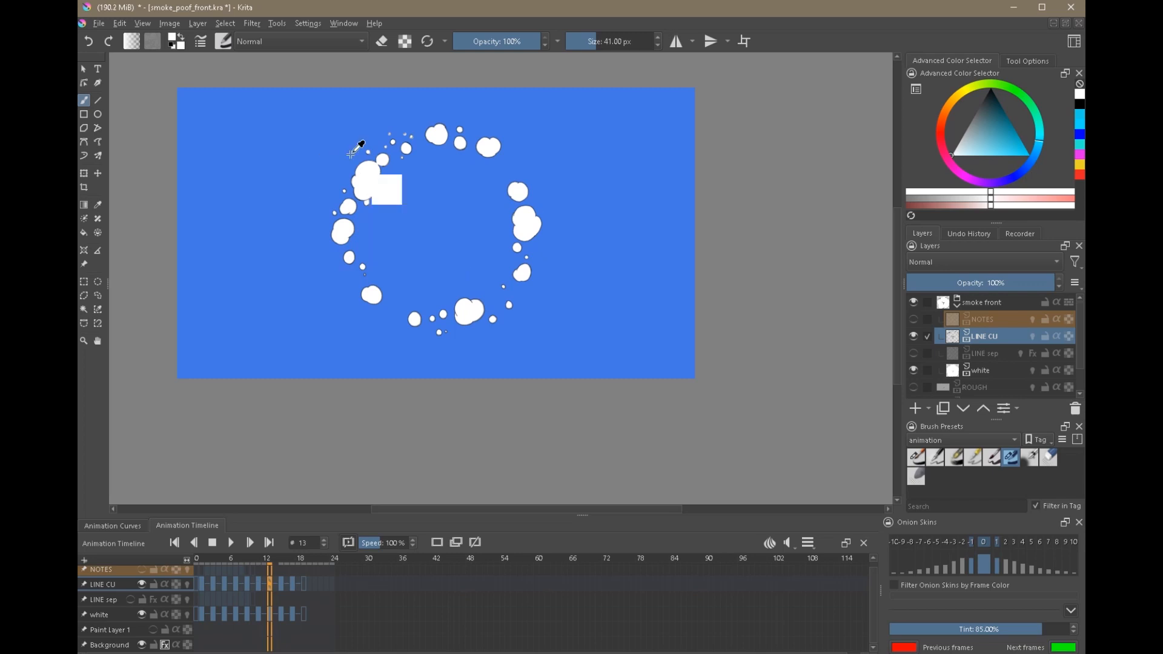
Step back to frame 5, forward to frame 15 and again across frame 13 to examine the ring's full break-up.
key(Left)
key(Left)
key(Left)
key(Left)
key(Left)
key(Left)
key(Left)
key(Left)
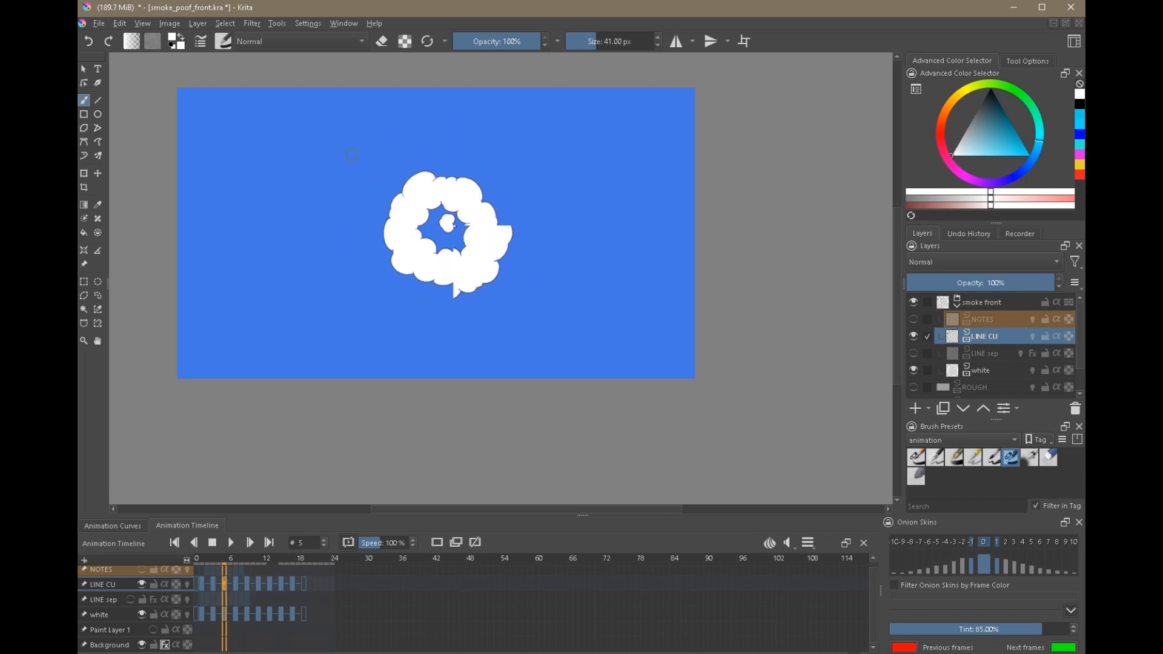
key(Right)
key(Right)
key(Right)
key(Right)
key(Right)
key(Right)
key(Right)
key(Right)
key(Right)
key(Right)
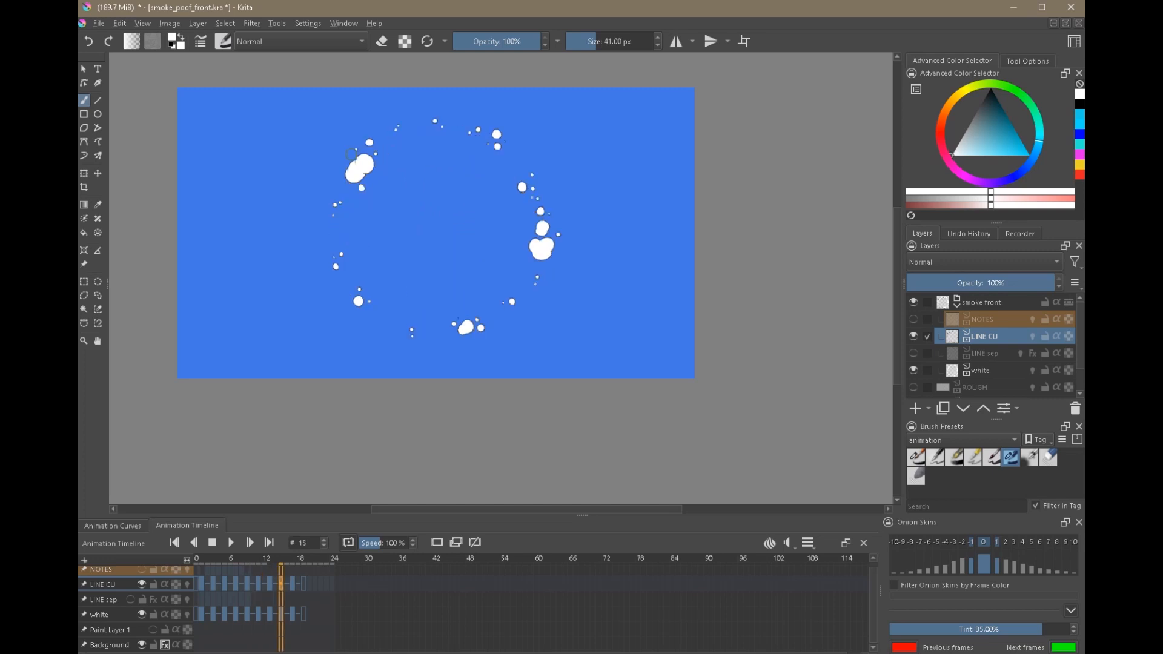
key(Left)
key(Left)
key(Left)
key(Left)
key(Right)
key(Right)
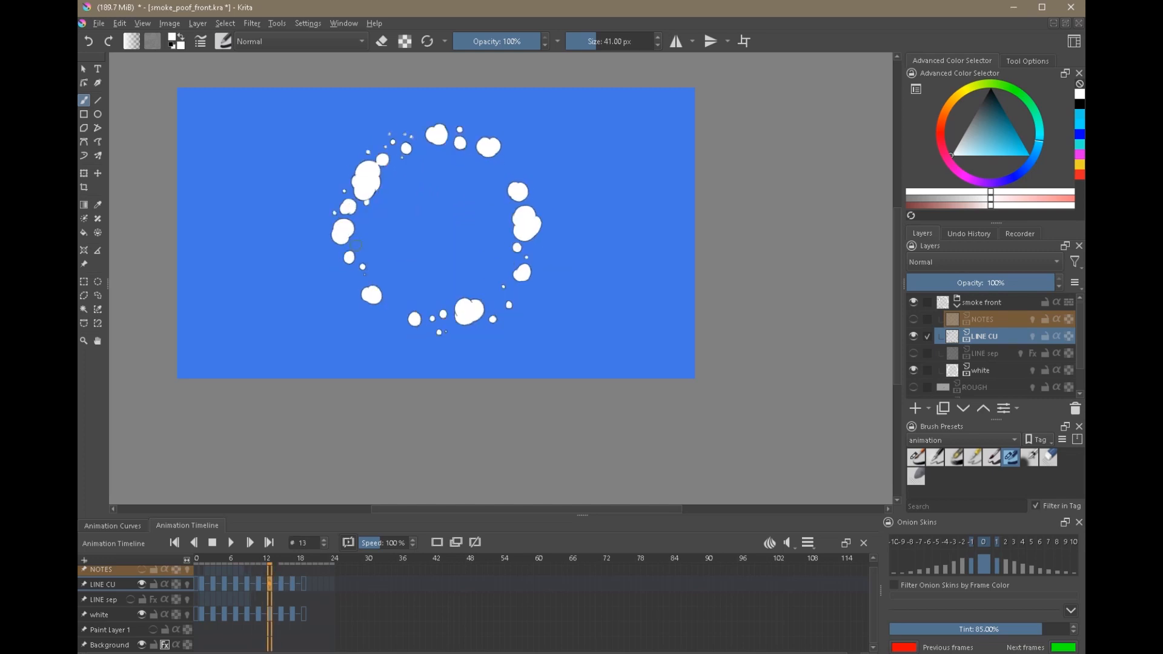
key(Right)
key(Right)
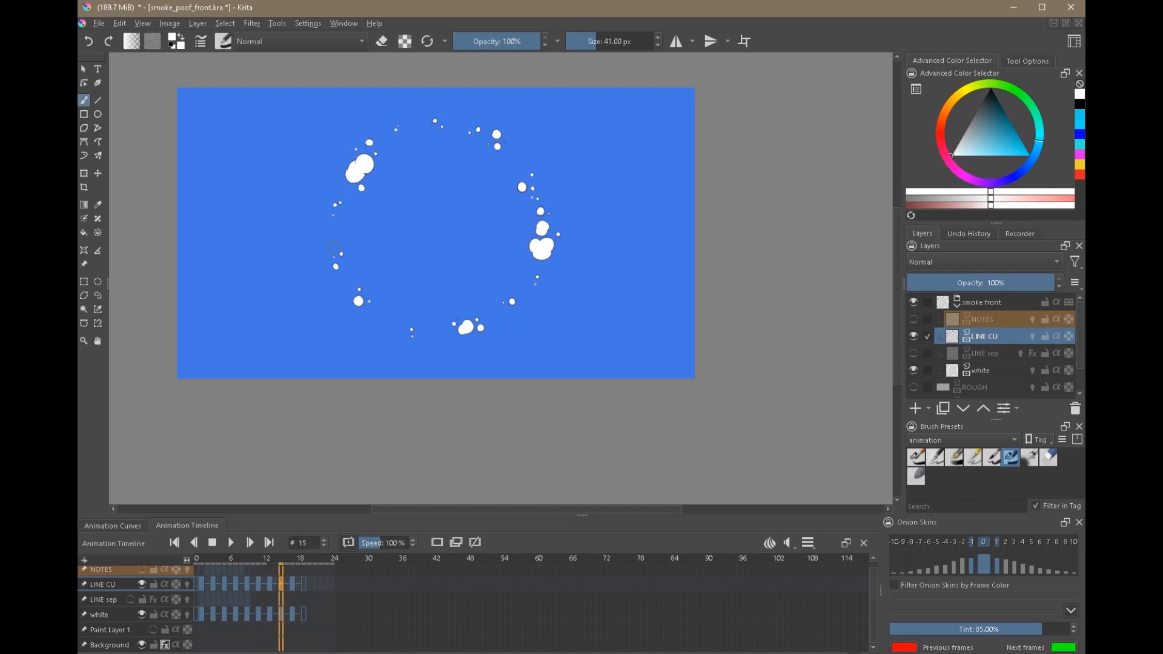
Show and select the NOTES layer and sketch a thin white direction line outward from the ring's lower-left side on frame 9.
click(915, 320)
click(983, 320)
key(Left)
key(Left)
key(Left)
key(Left)
key(Left)
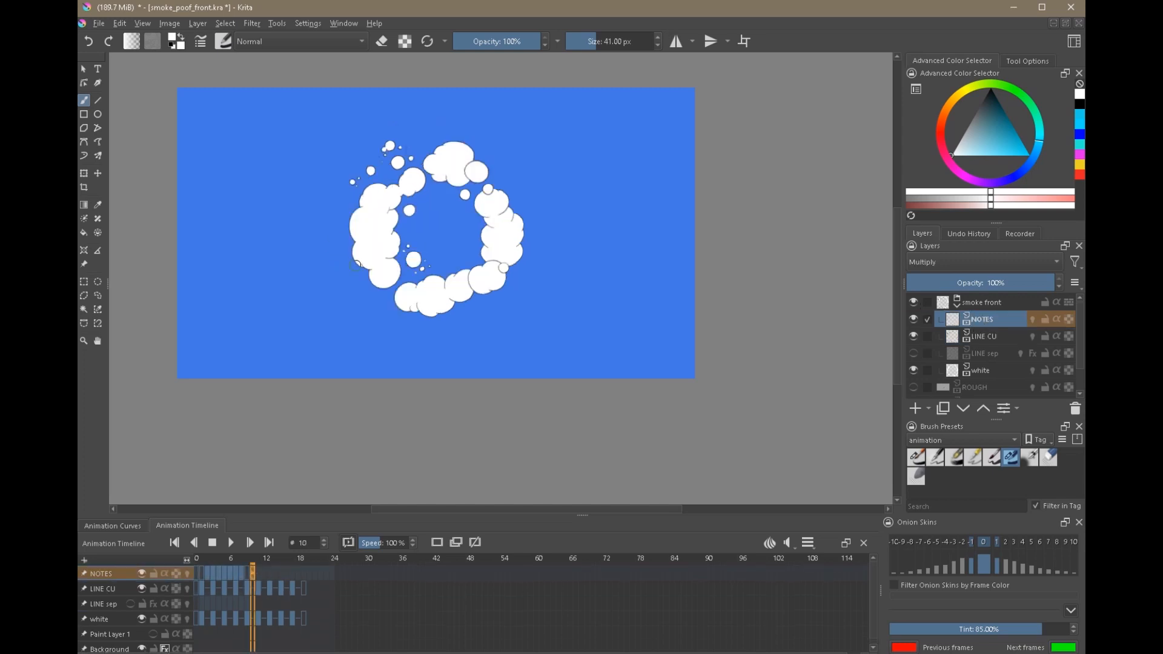
key(Right)
key(Left)
key(Left)
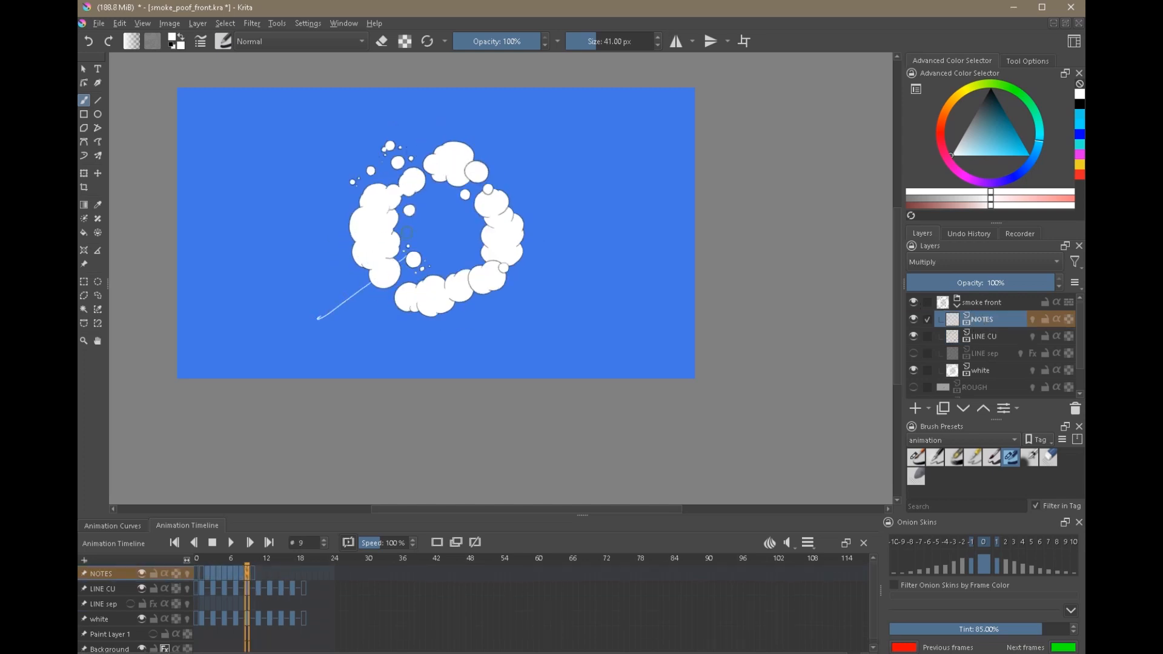
key(Right)
key(Right)
key(Right)
key(Right)
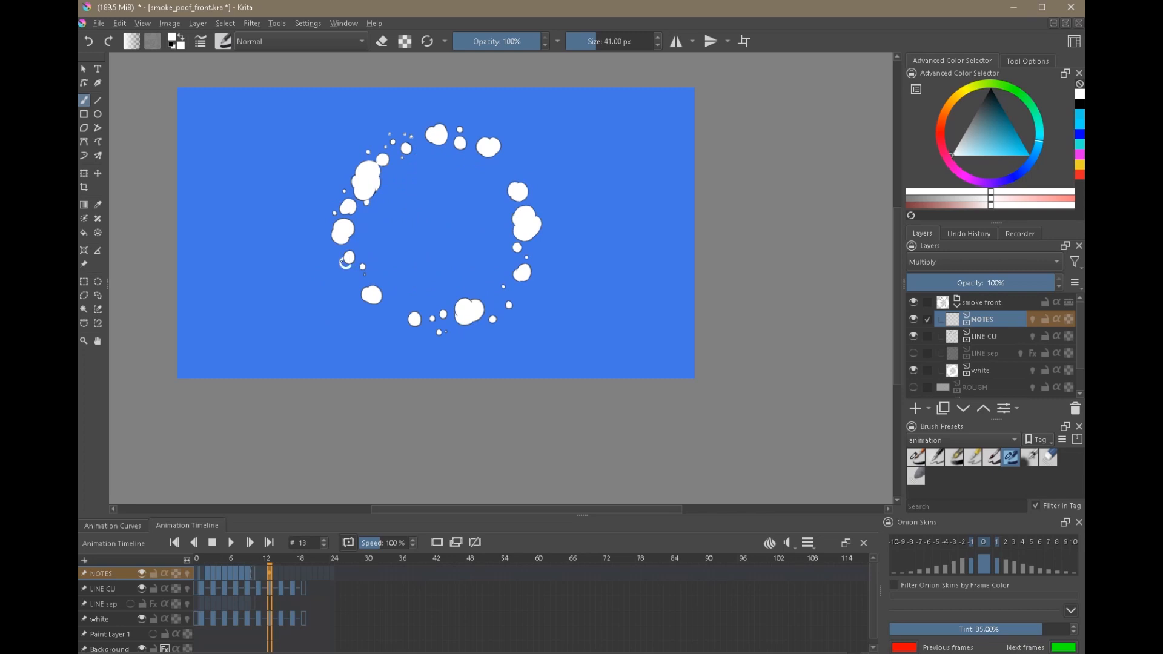
Paint cyan note marks over the lower-left puffs on frame 13 and compare them with frame 10.
click(1027, 151)
drag(343, 265, 366, 275)
key(Left)
key(Left)
key(Left)
key(Right)
key(Right)
key(Right)
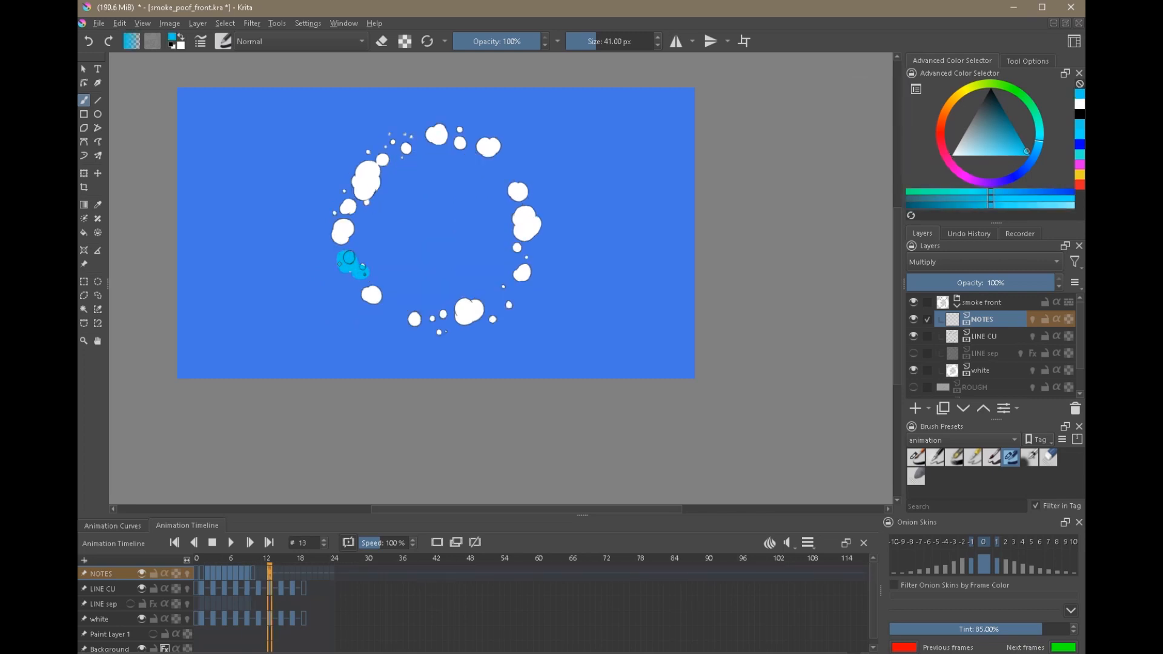
Paint a smaller cyan note puff near the ring's lower-left side on frame 16 of the NOTES layer.
key(Left)
key(Left)
key(Left)
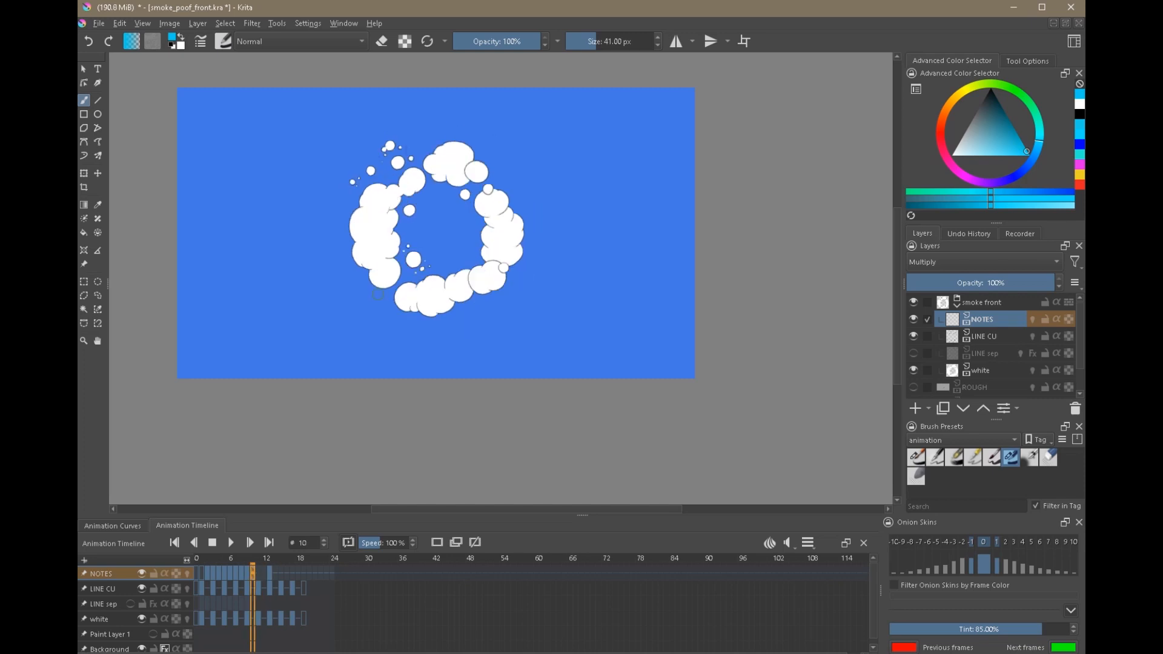
key(Right)
key(Right)
key(Right)
key(Right)
key(Right)
key(Right)
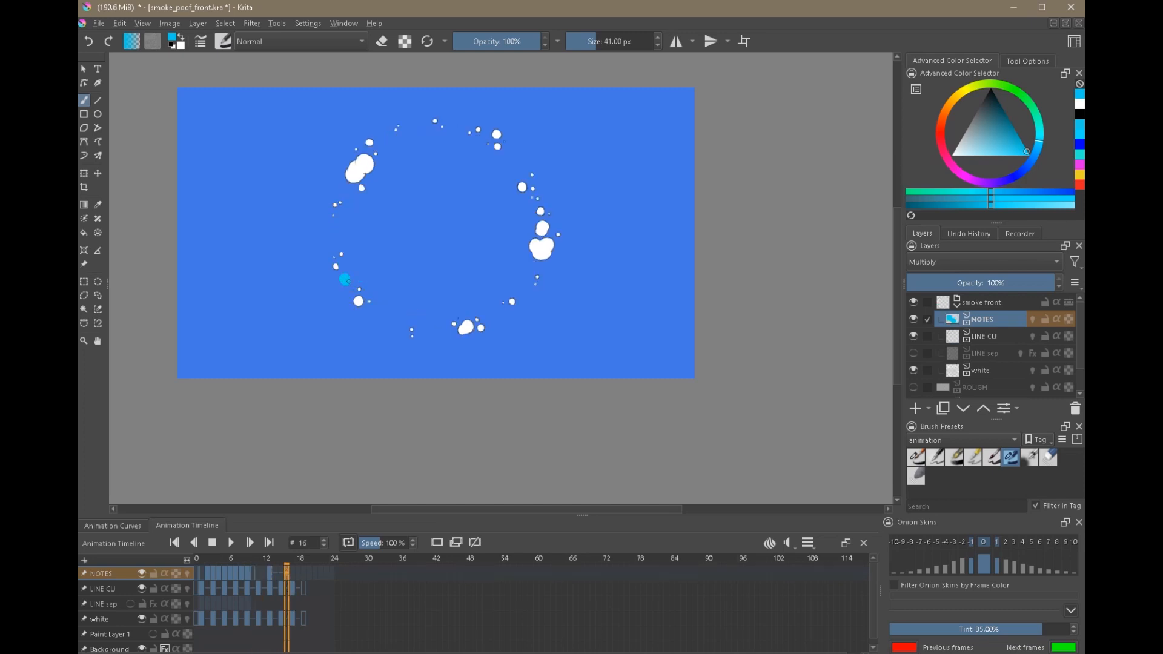
Flip between frames 13 and 16 to examine the cyan note puffs' shrinking, and undo the last two changes.
key(Left)
key(Left)
key(Left)
key(Right)
key(Right)
key(Right)
key(Right)
key(Right)
key(Right)
key(Left)
key(Left)
key(Left)
key(Left)
key(Left)
key(Left)
key(Left)
key(Left)
key(Left)
key(Left)
key(Right)
key(Right)
key(Right)
key(Right)
key(Right)
key(Right)
key(Right)
key(Left)
key(Left)
key(Left)
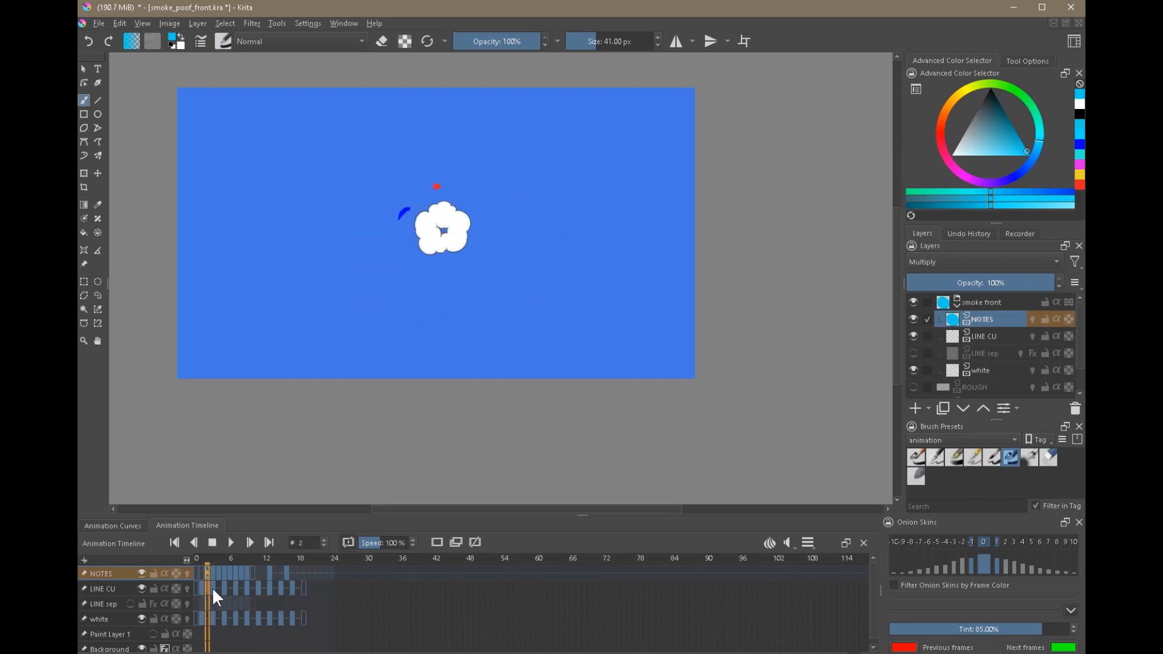
key(ctrl+z)
key(ctrl+z)
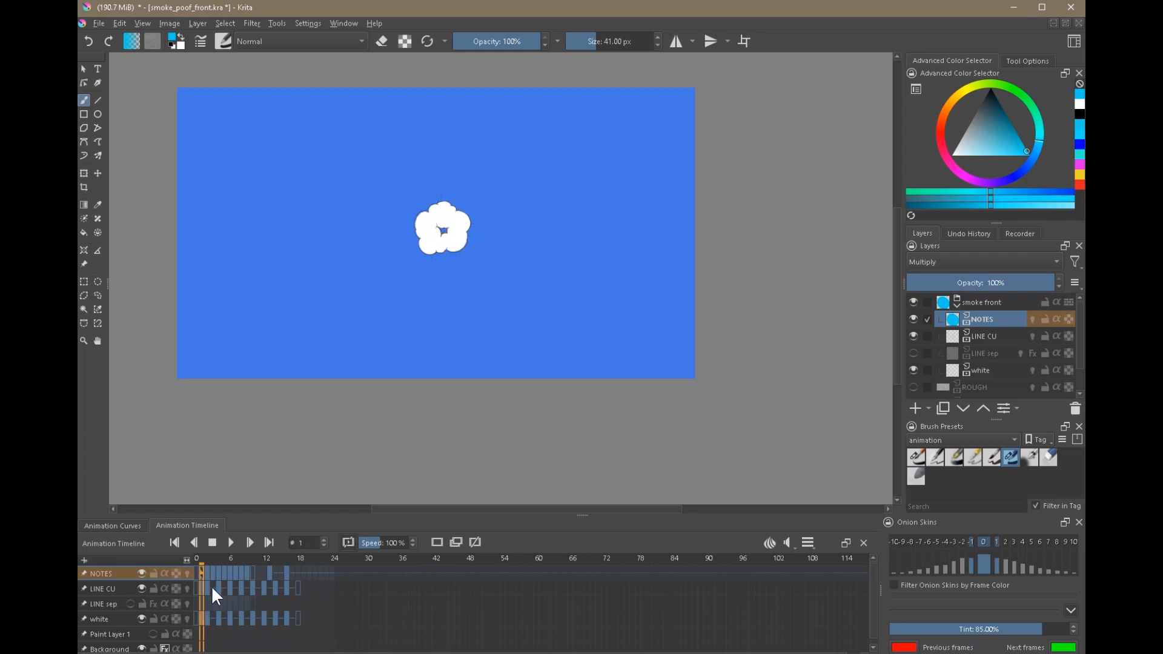
Remove the hold frames between the LINE CU and white keyframes so the smoke drawings sit on consecutive frames.
click(212, 588)
key(Delete)
click(213, 618)
click(220, 591)
click(217, 619)
click(224, 590)
click(223, 616)
click(229, 614)
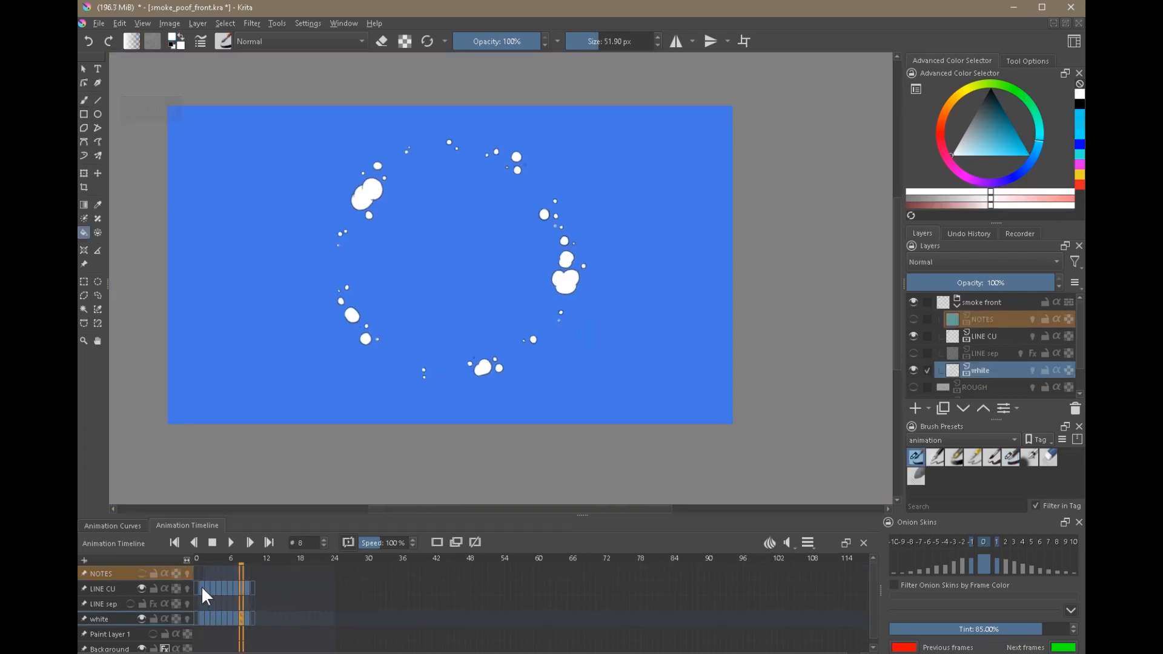
Play the animation with consecutive keyframes from frame 1 and stop it.
click(201, 587)
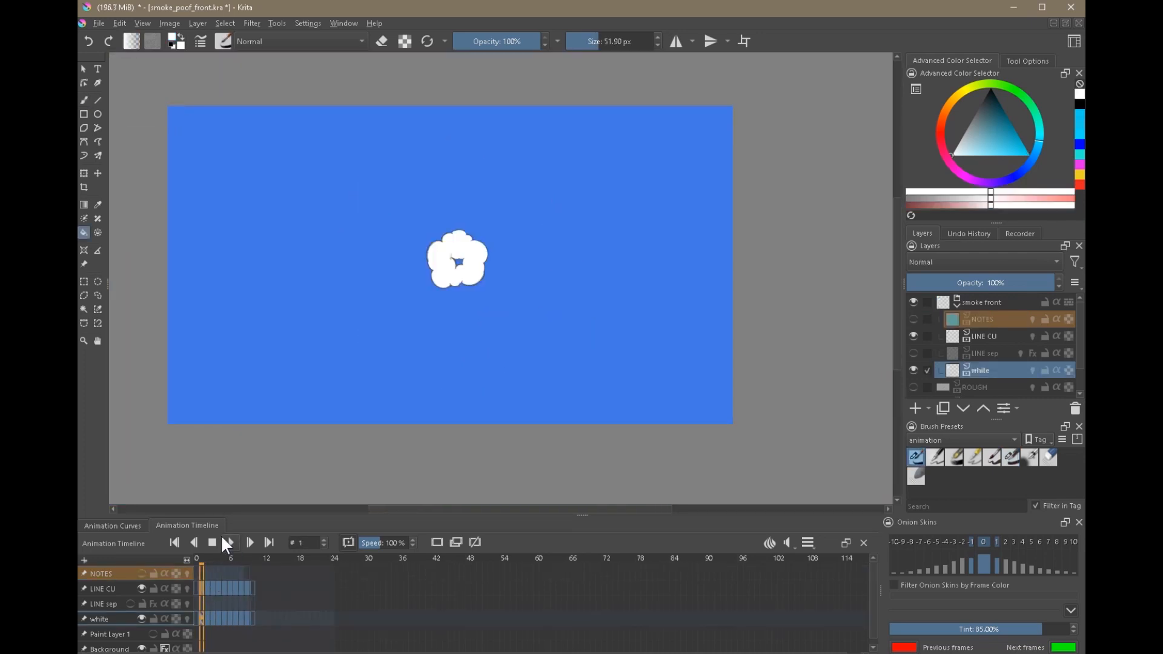
click(222, 537)
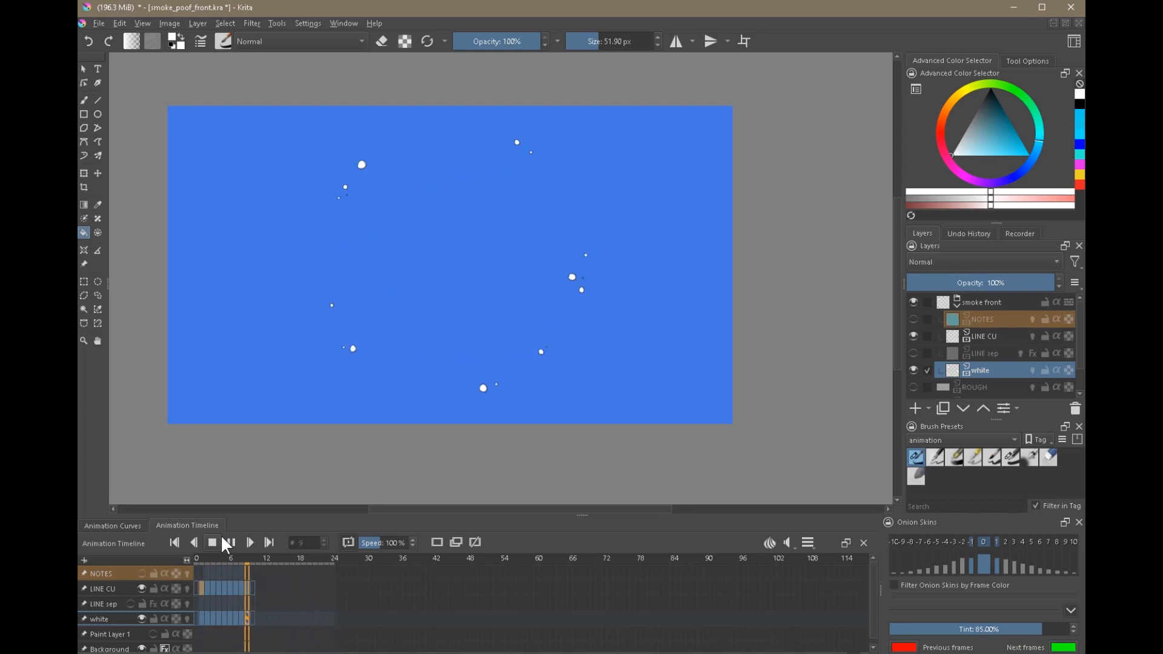
click(212, 543)
Shorten the animation's clip end to just past the last smoke drawing and return to frame 1.
click(808, 543)
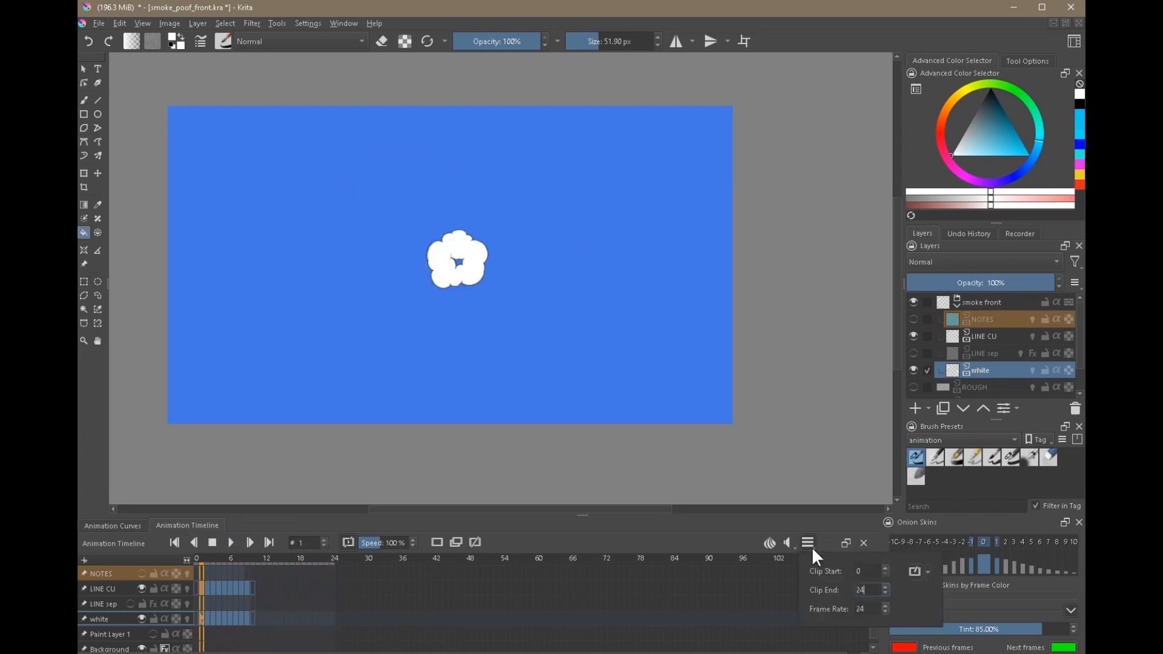
click(691, 620)
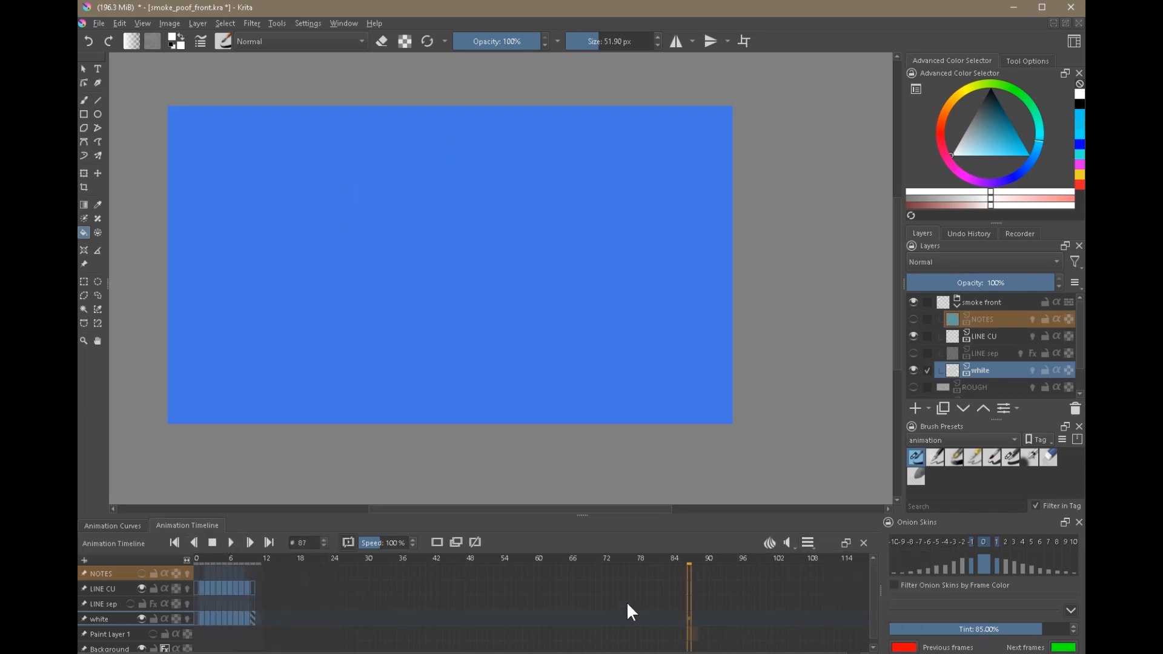
click(202, 588)
Play the shortened loop and examine the smoke ring's motion at small, enlarged and medium canvas sizes.
click(232, 536)
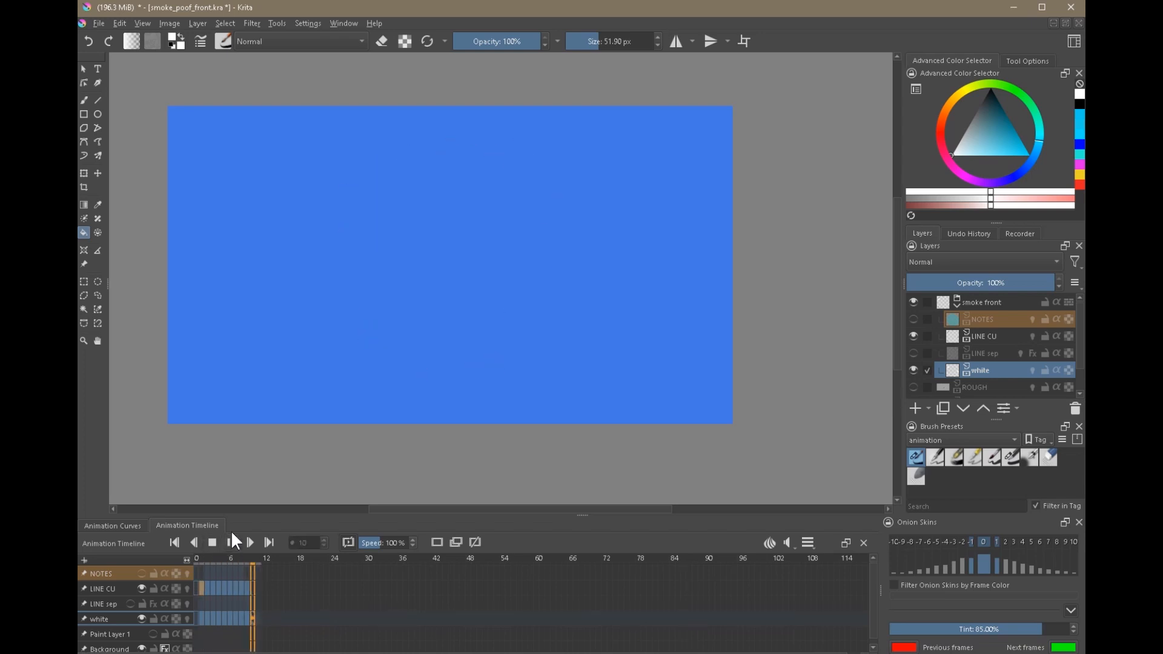
scroll(532, 288, down, 1)
scroll(532, 287, down, 5)
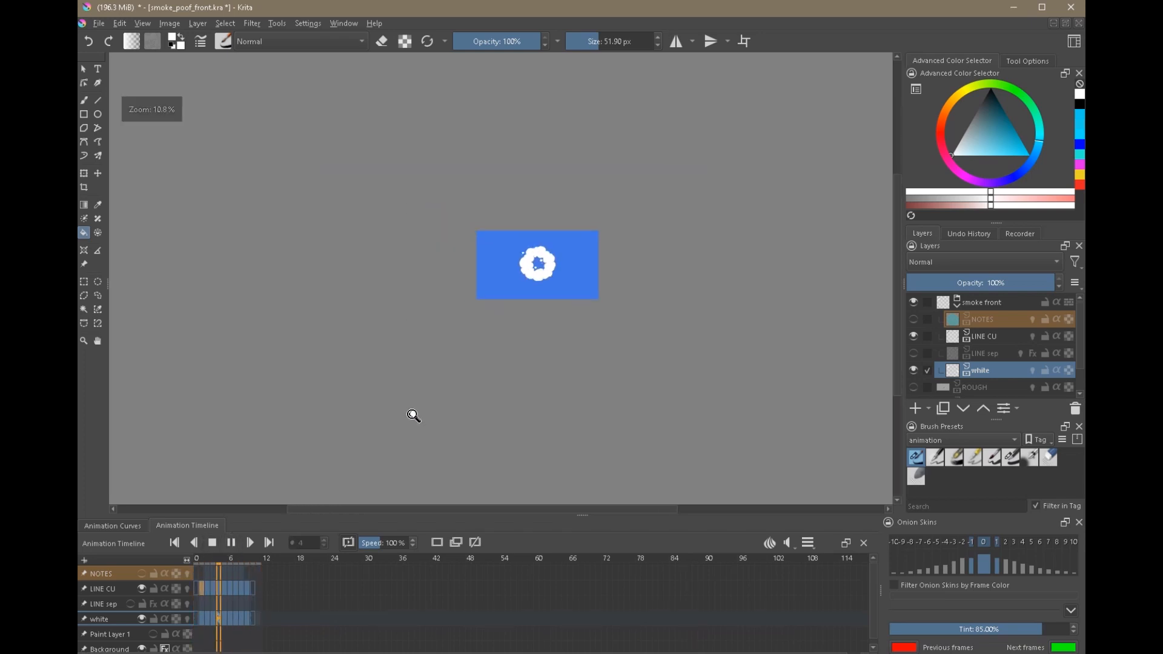
drag(601, 288, 552, 293)
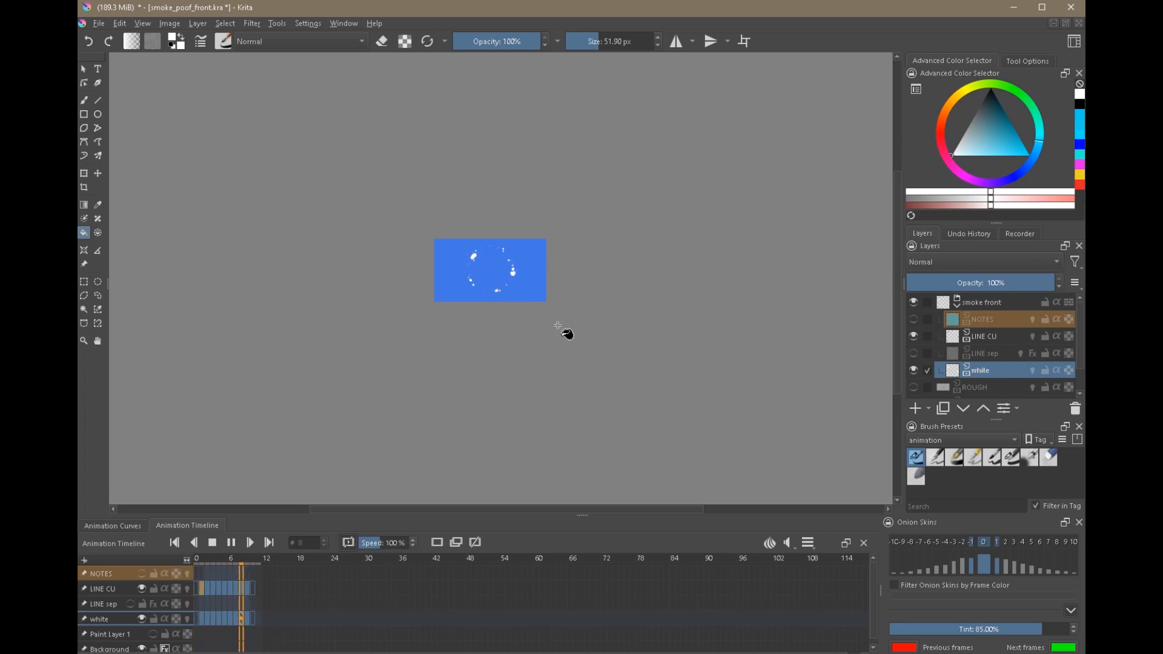
drag(506, 280, 586, 253)
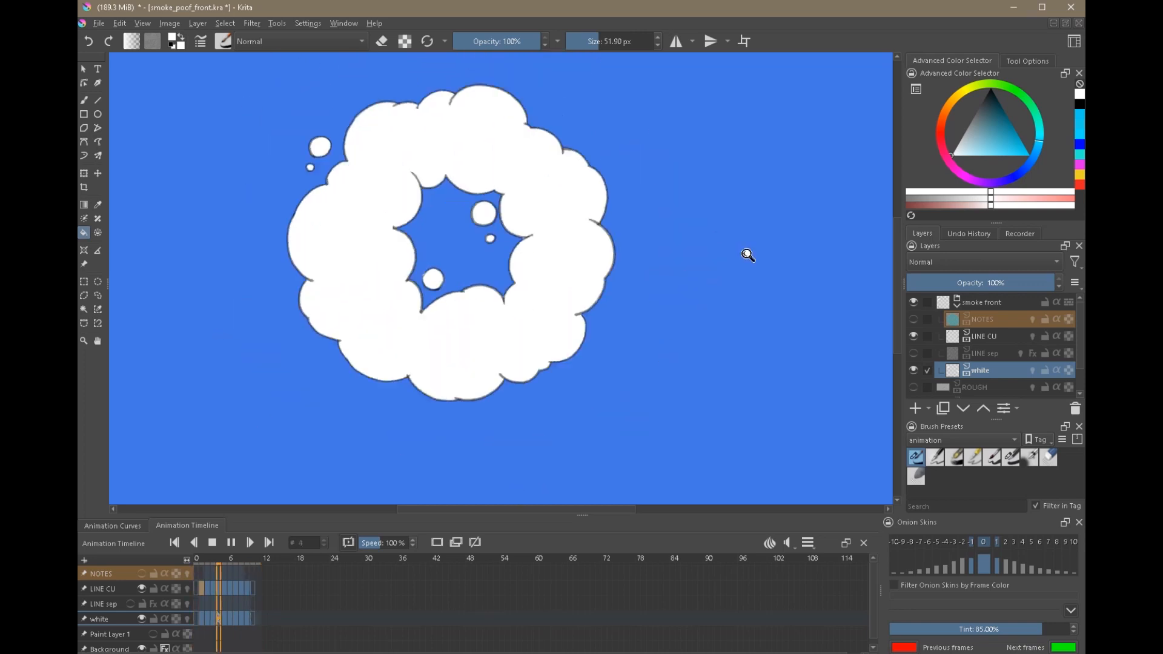
drag(748, 257, 647, 364)
drag(785, 281, 669, 290)
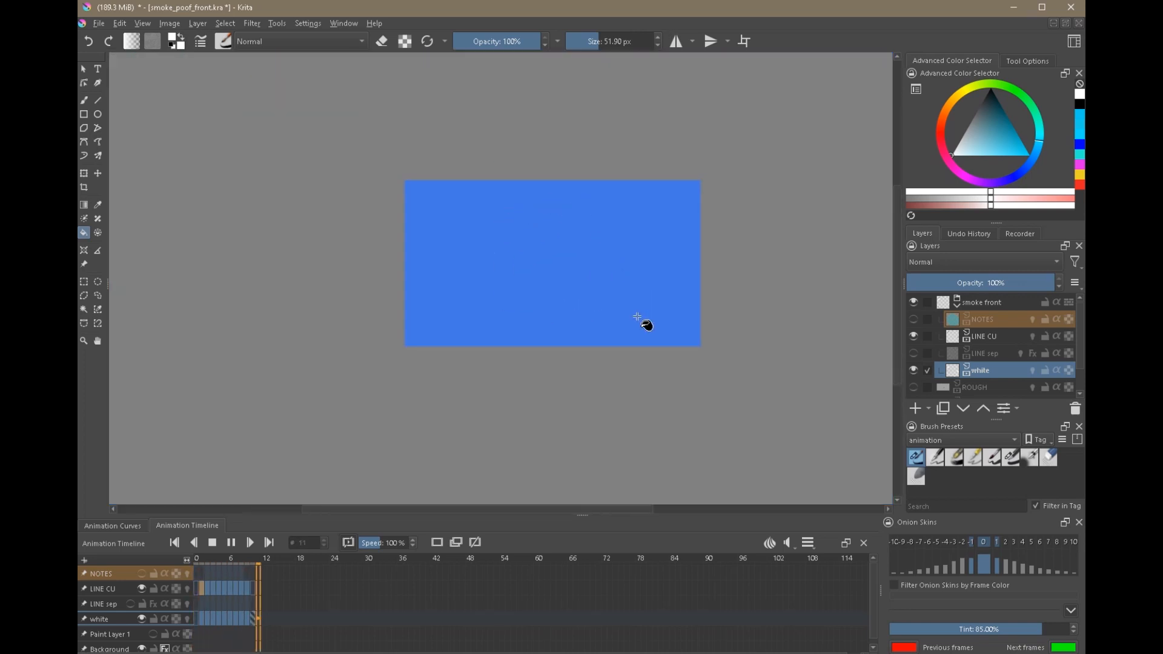
Stop the looping playback and save the smoke_poof_front.kra document.
click(212, 541)
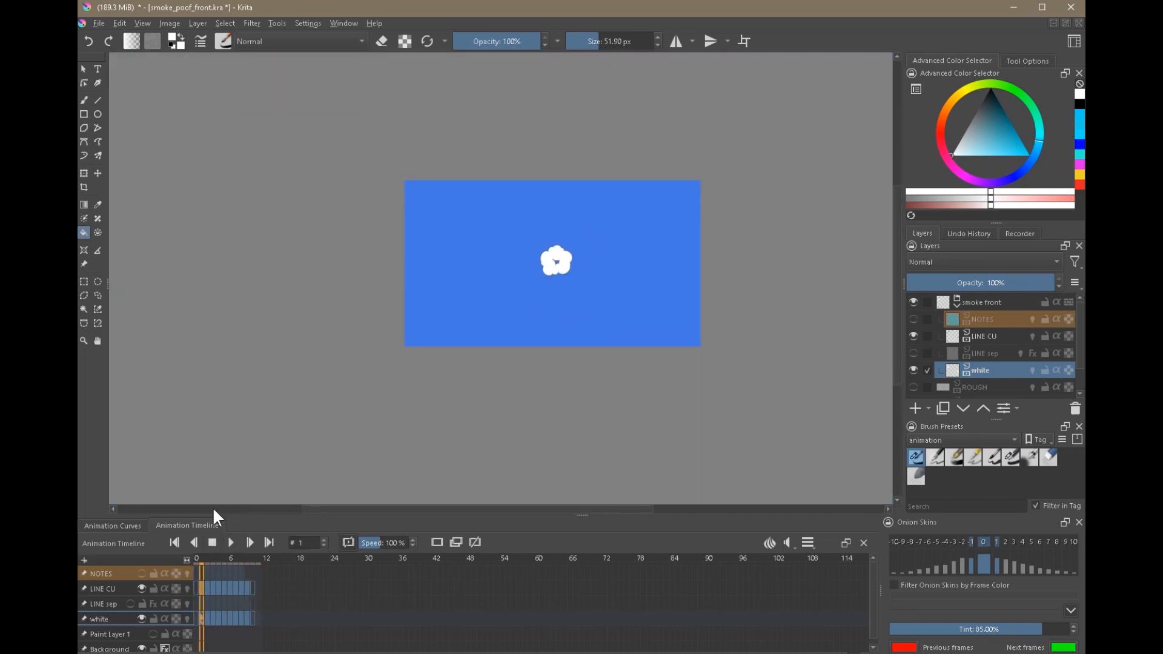
click(98, 23)
click(132, 82)
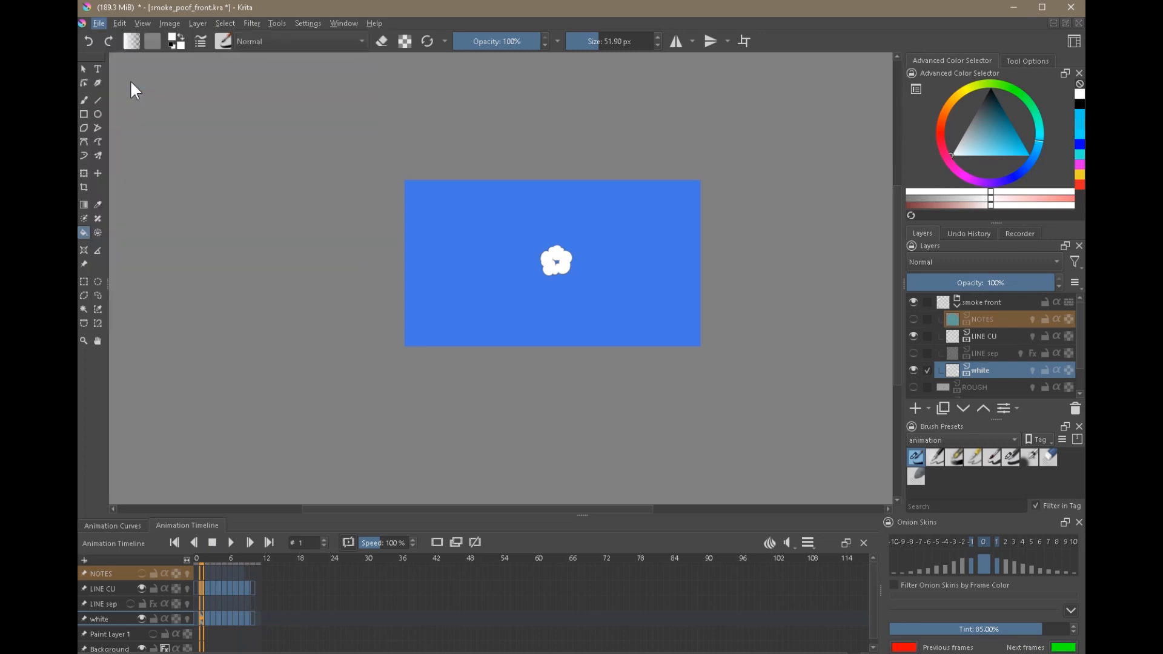